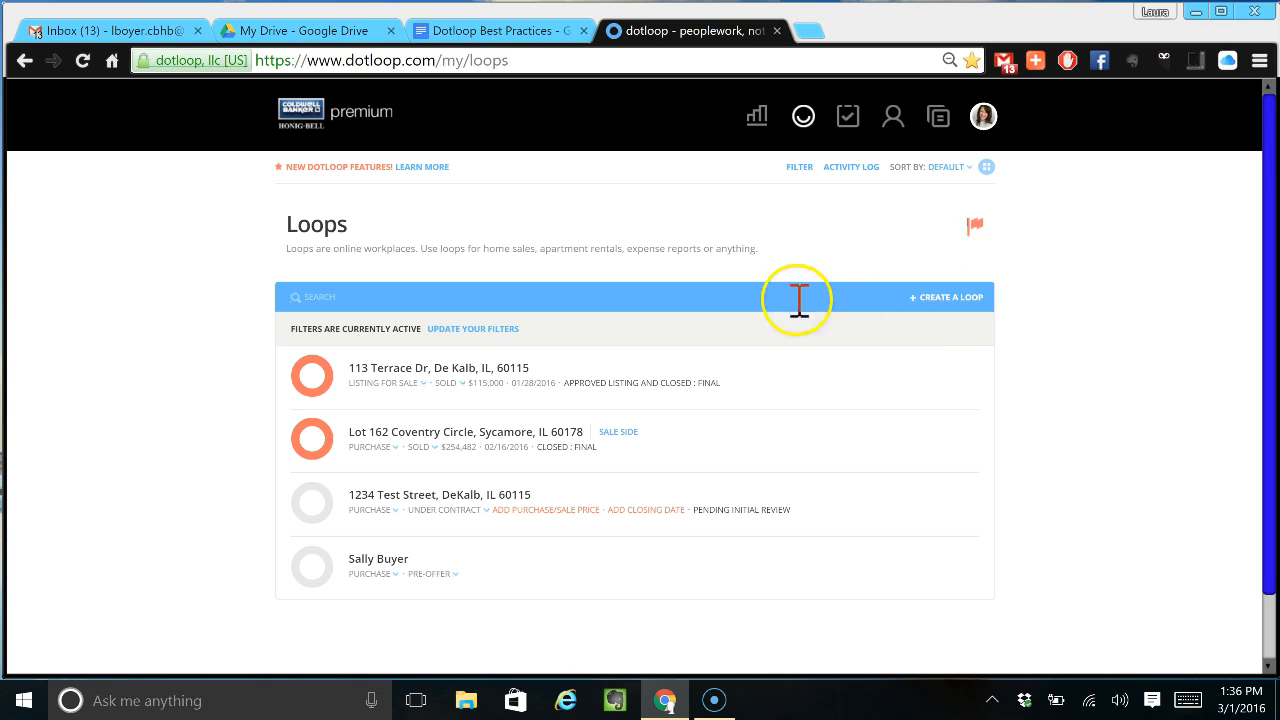
- Search the loops for '1234 CBHB Drive, Sycamore, IL 60178' and confirm no match exists
{"action": "left_click", "coordinate": [524, 299]}
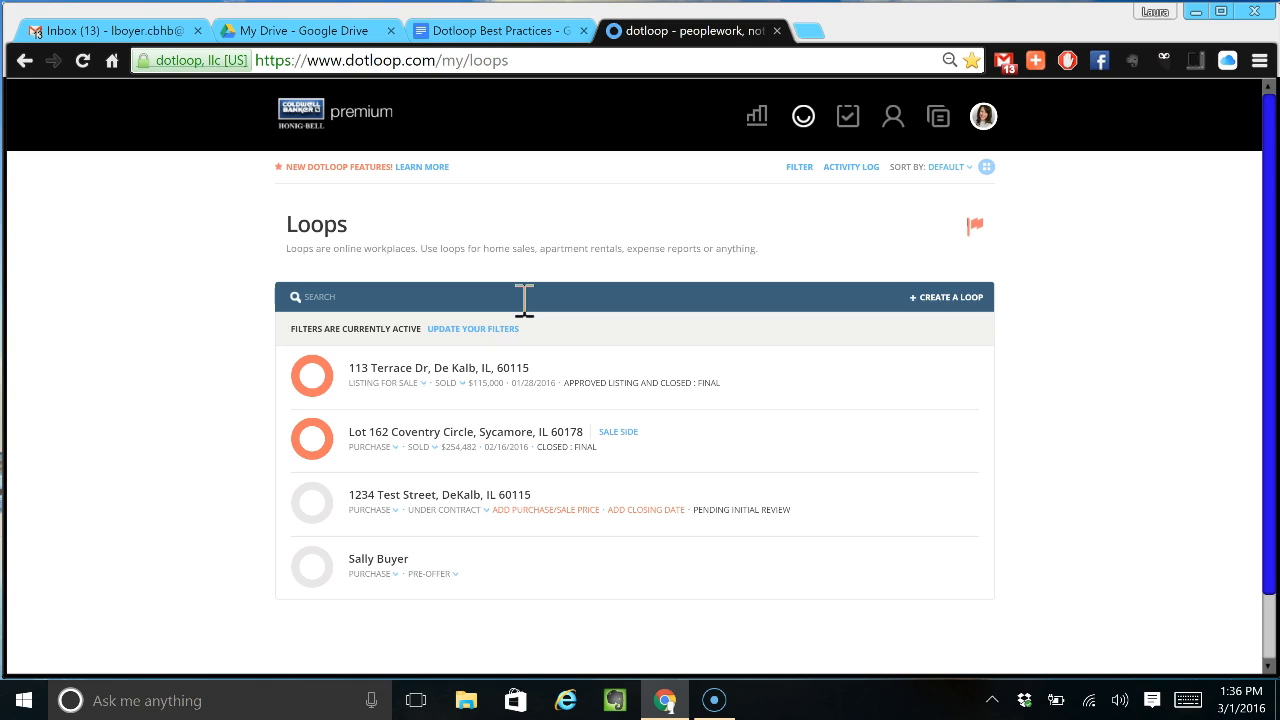
{"action": "type", "text": "1234 C"}
{"action": "type", "text": "BHB Drive"}
{"action": "type", "text": ", DE"}
{"action": "key", "text": "BackSpace"}
{"action": "key", "text": "BackSpace"}
{"action": "type", "text": "S"}
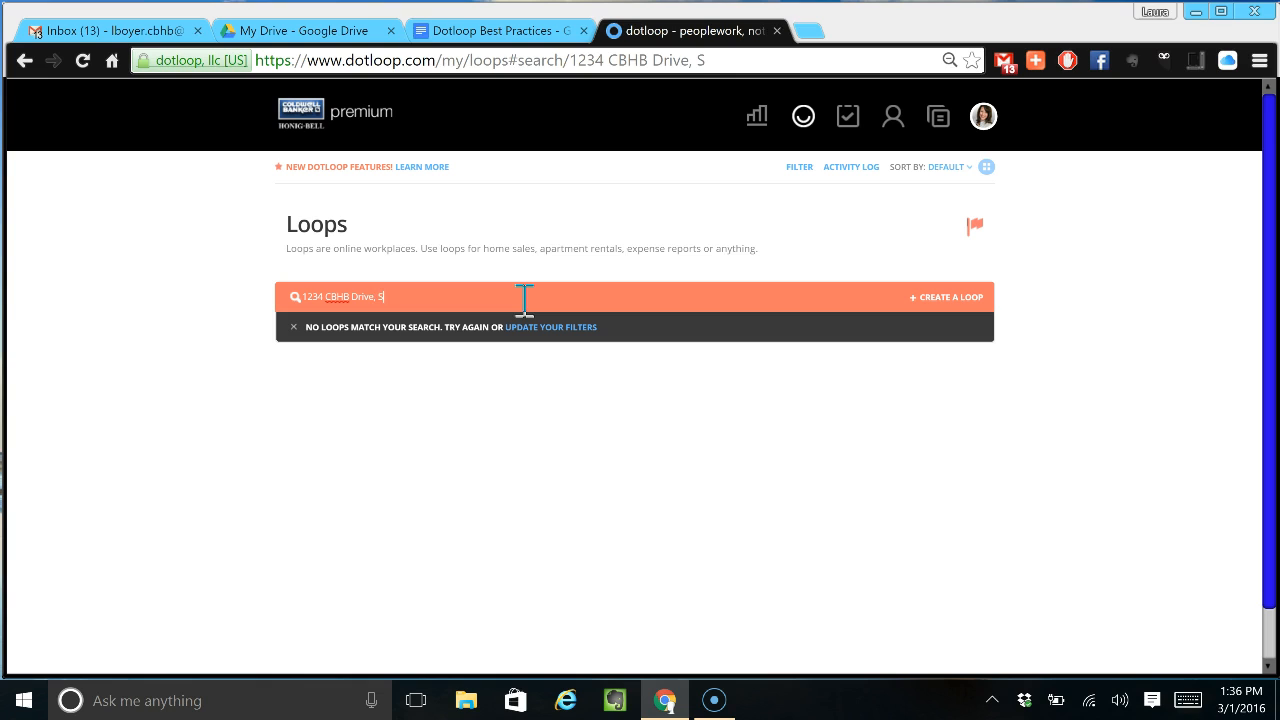
{"action": "type", "text": "ycamore, IL 60178"}
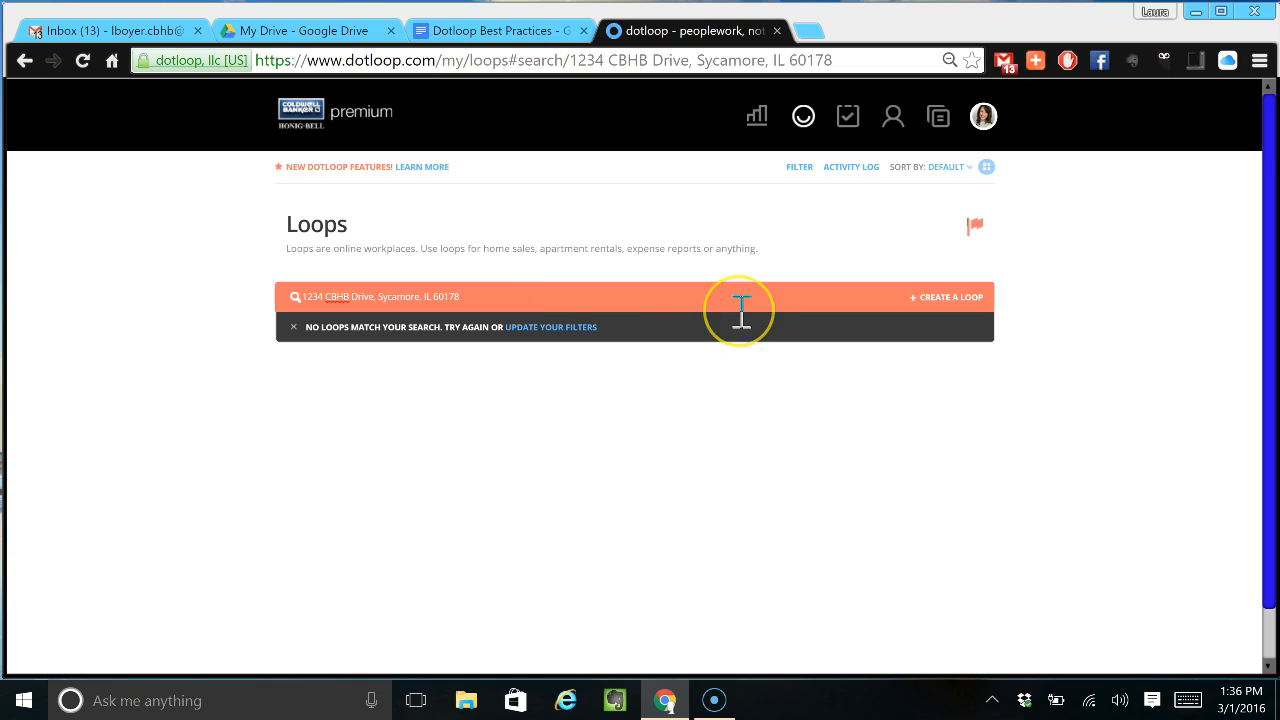
{"action": "left_click", "coordinate": [968, 303]}
- Name the new loop '1234 CBHB Drive, Sycamore, IL 60178' and choose the Sycamore Listing Packet template
{"action": "type", "text": "1234 CB"}
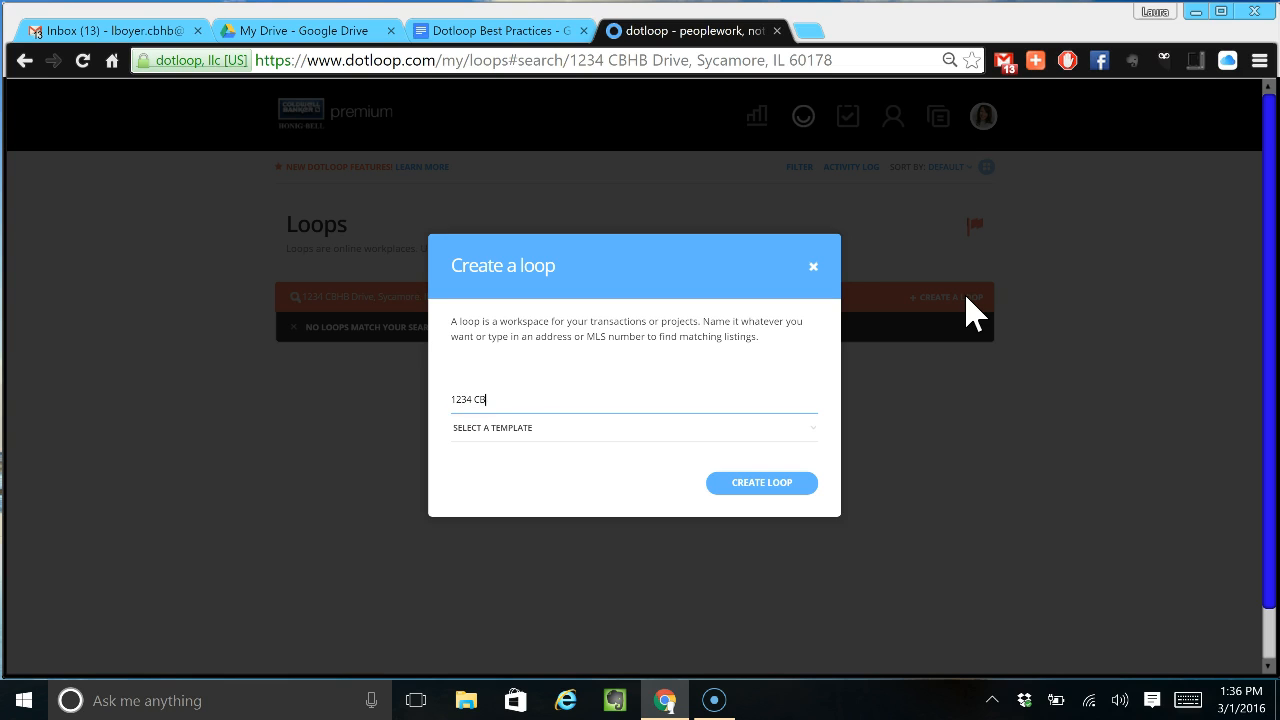
{"action": "type", "text": "HB Drive, Sycamore, IL 60178"}
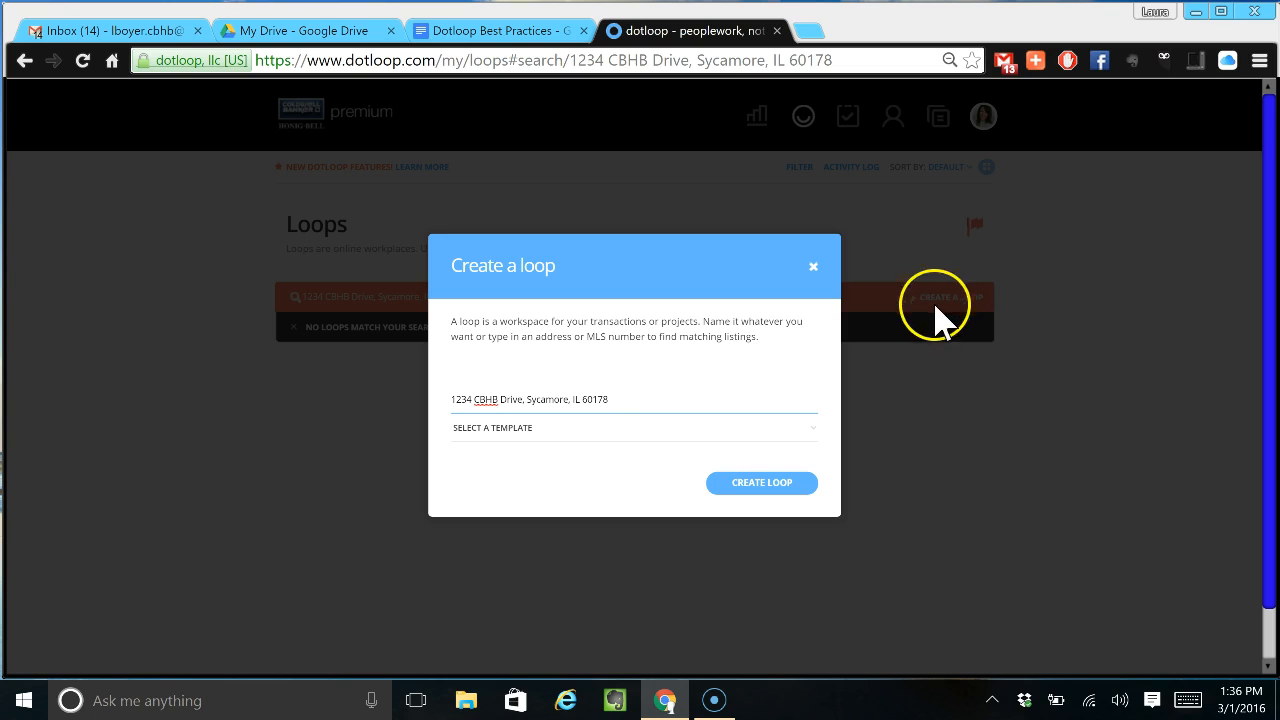
{"action": "left_click", "coordinate": [613, 429]}
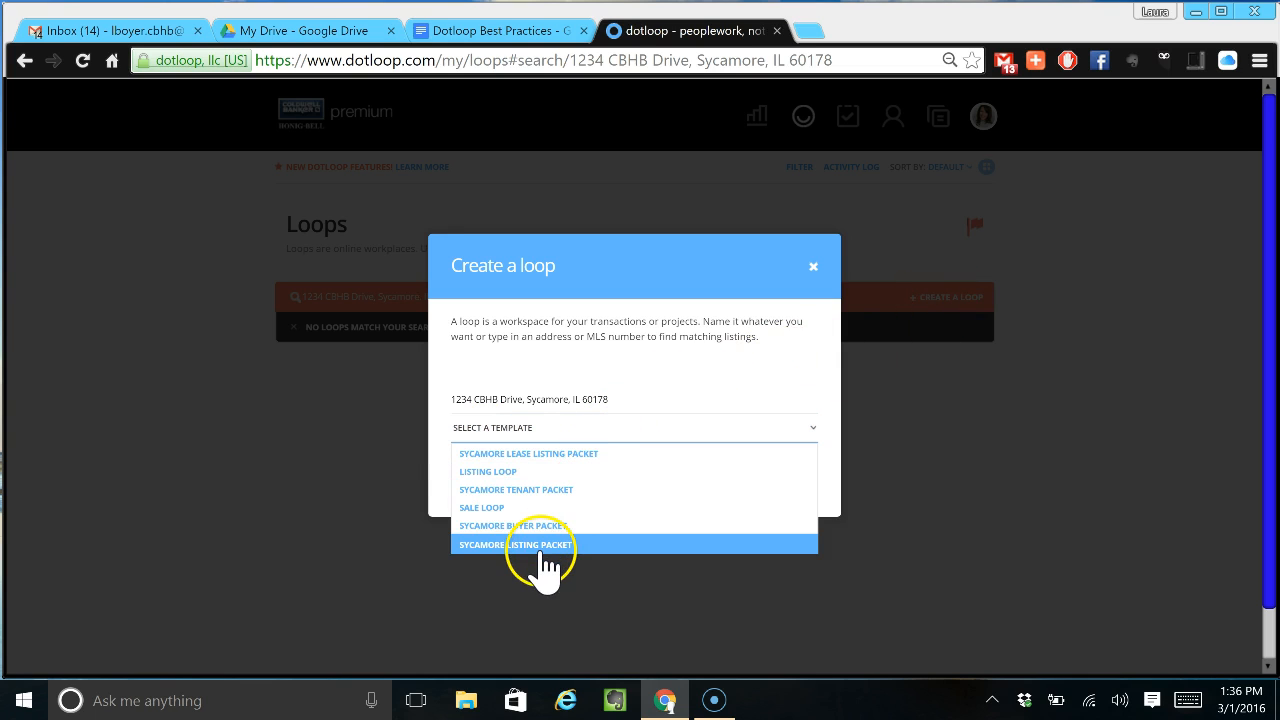
{"action": "left_click", "coordinate": [545, 549]}
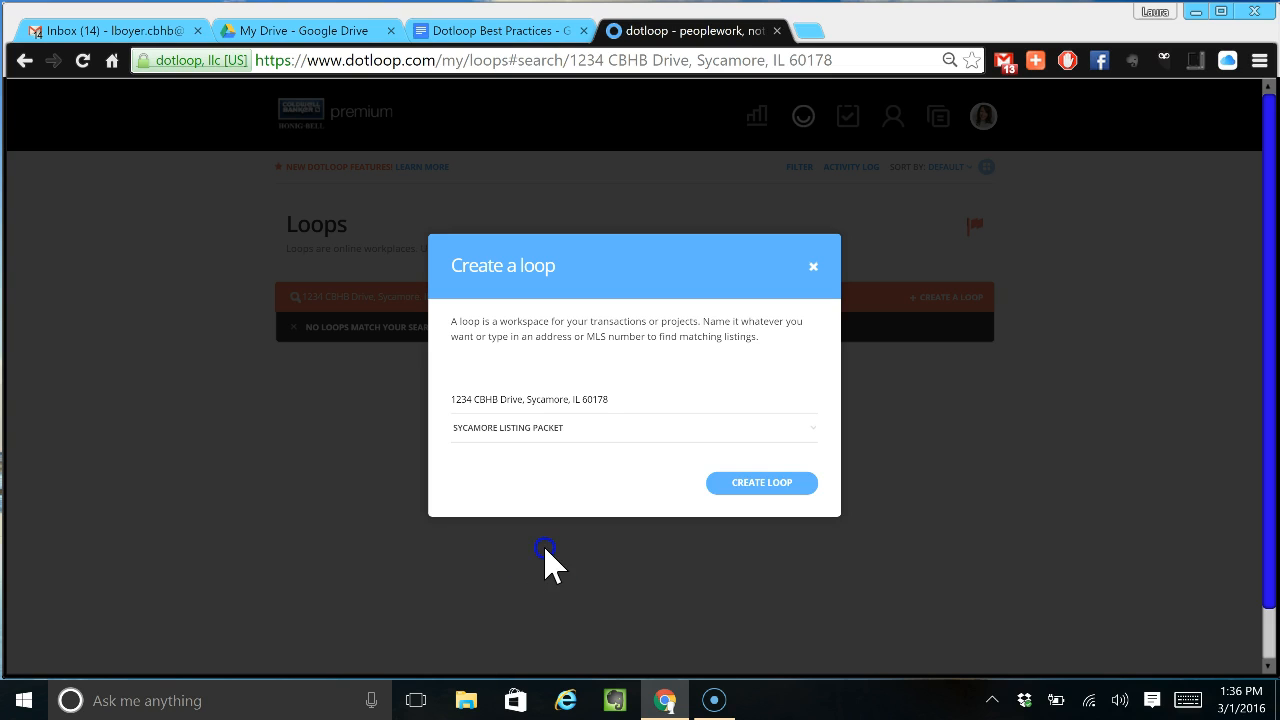
{"action": "left_click", "coordinate": [588, 495]}
- Create the loop and set its status to Pre-Listing, keeping Listing for Sale as the type
{"action": "left_click", "coordinate": [735, 485]}
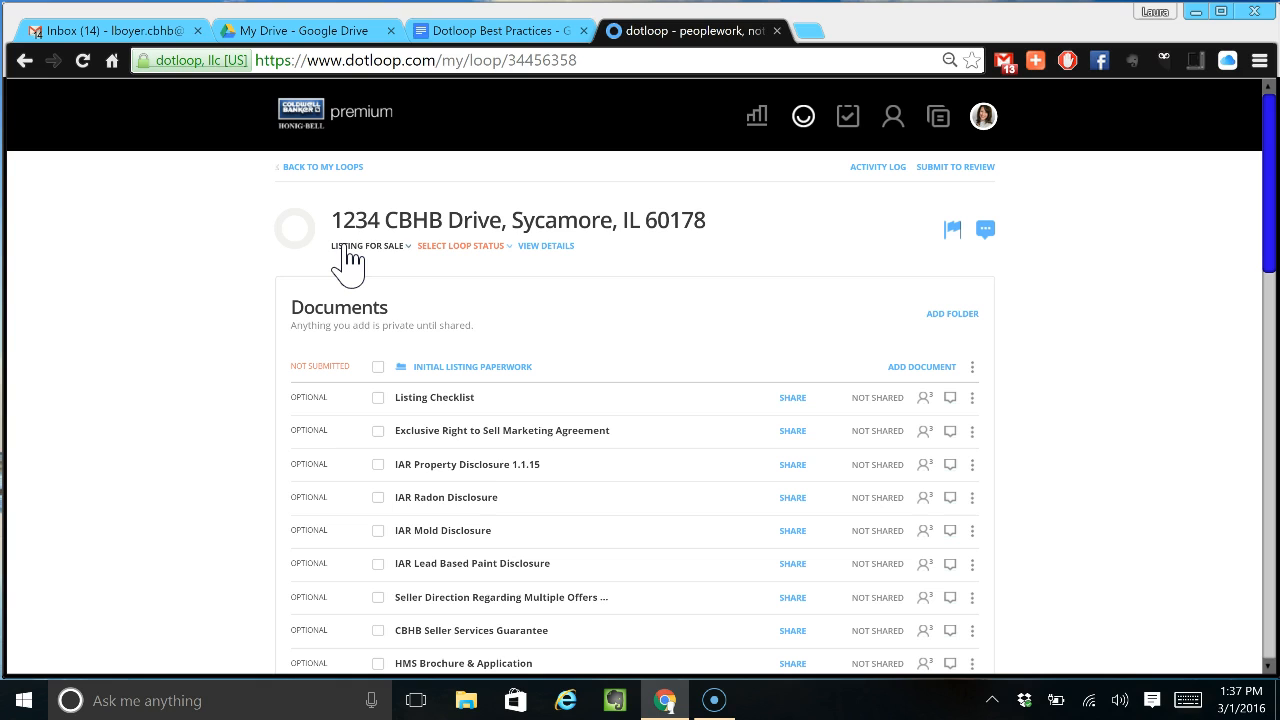
{"action": "left_click", "coordinate": [348, 250]}
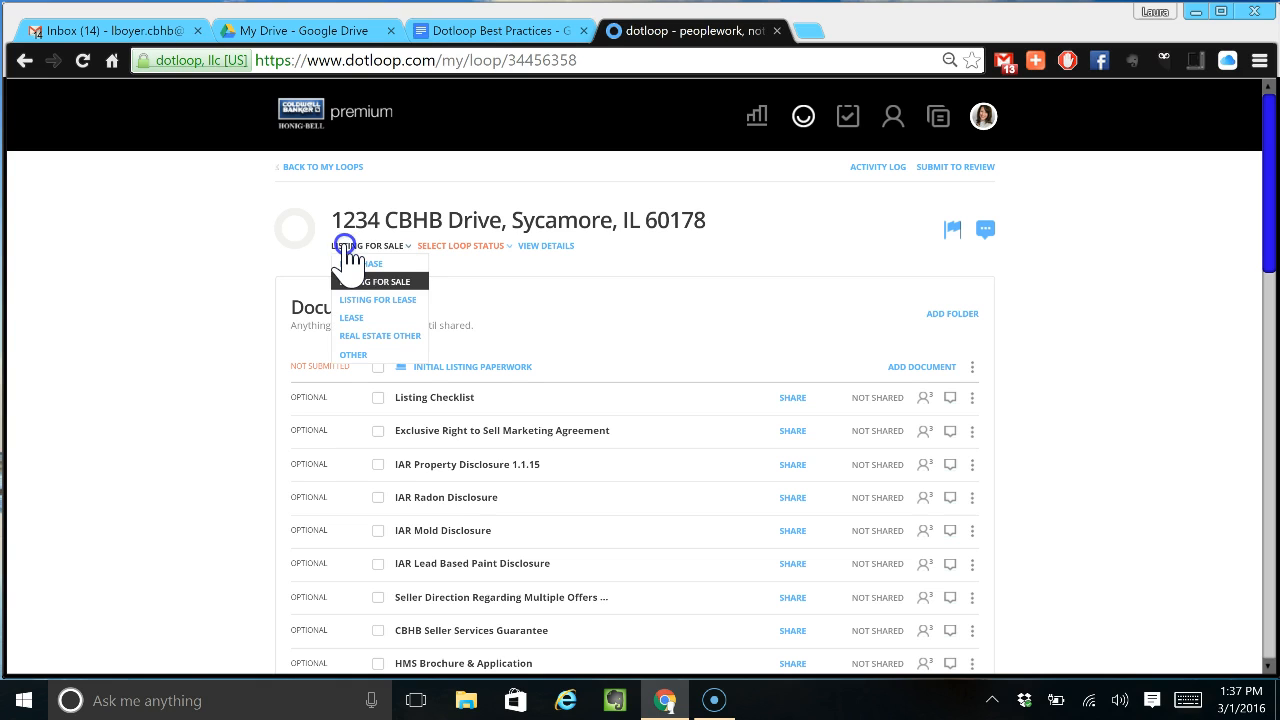
{"action": "left_click", "coordinate": [442, 243]}
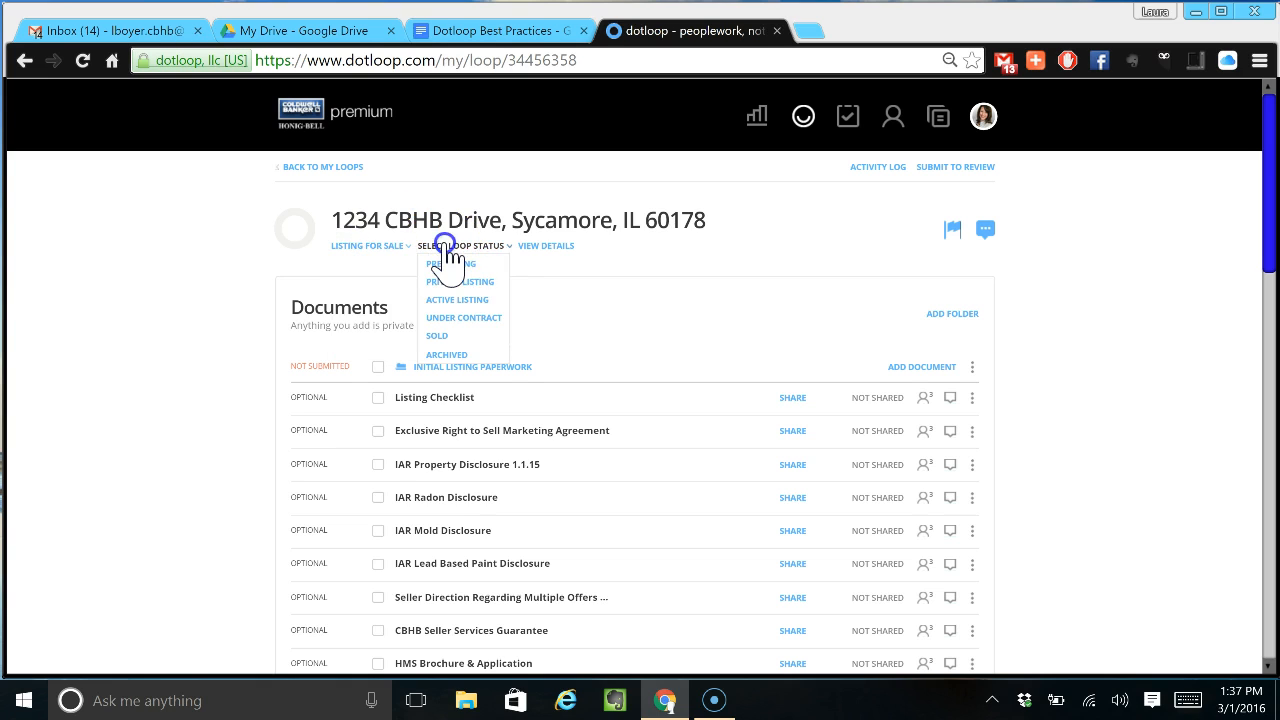
{"action": "left_click", "coordinate": [433, 266]}
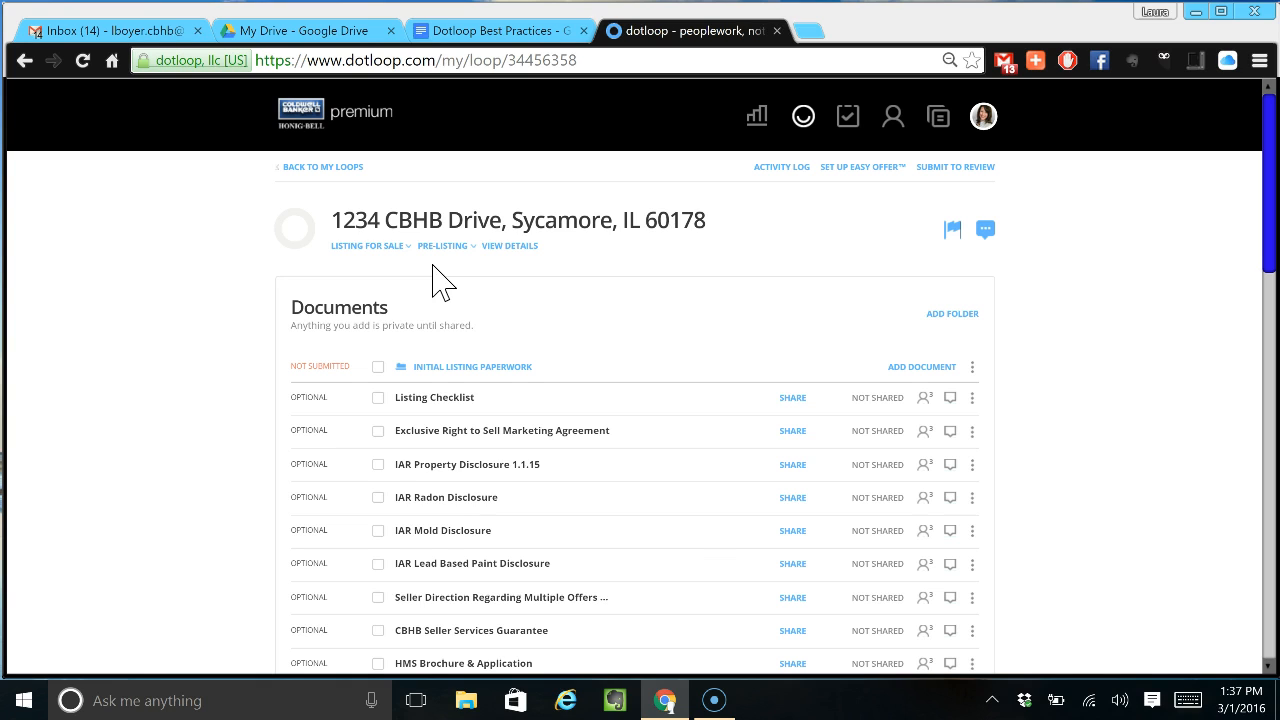
- In the loop details, add a person with the seller's full name and e-mail, role Seller
{"action": "left_click", "coordinate": [501, 247]}
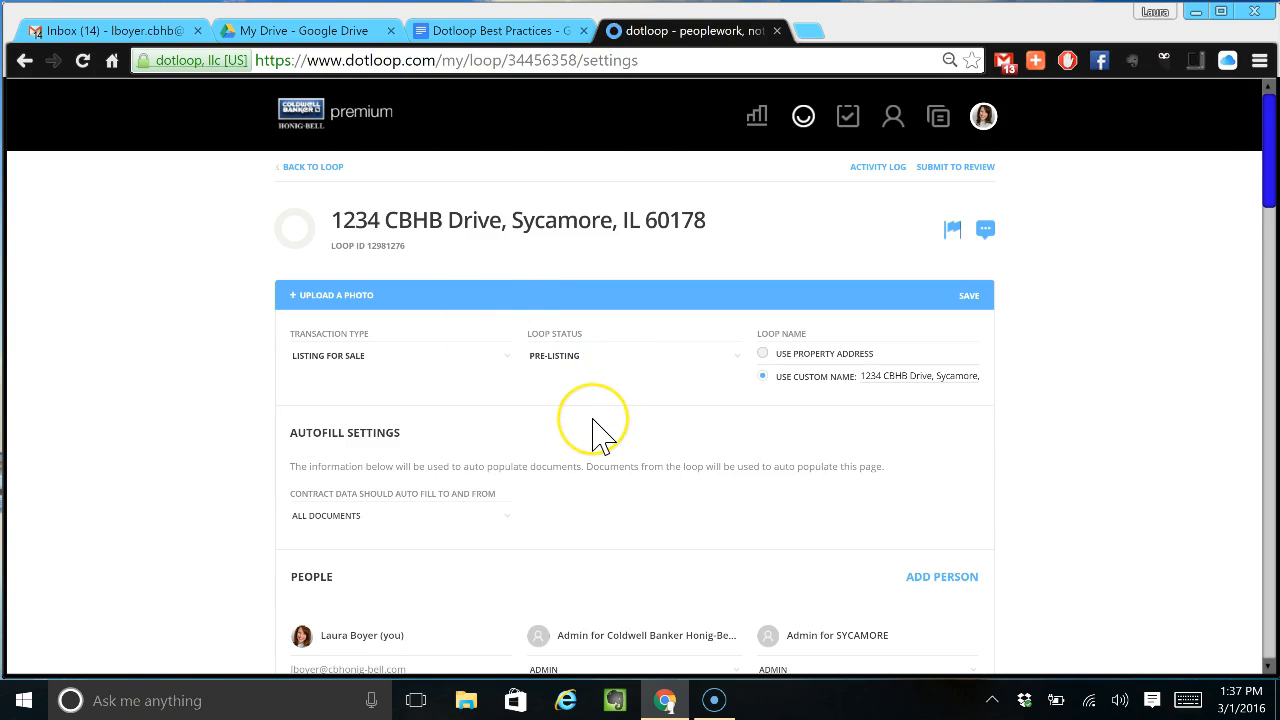
{"action": "scroll", "coordinate": [594, 429], "scroll_direction": "down", "scroll_amount": 3}
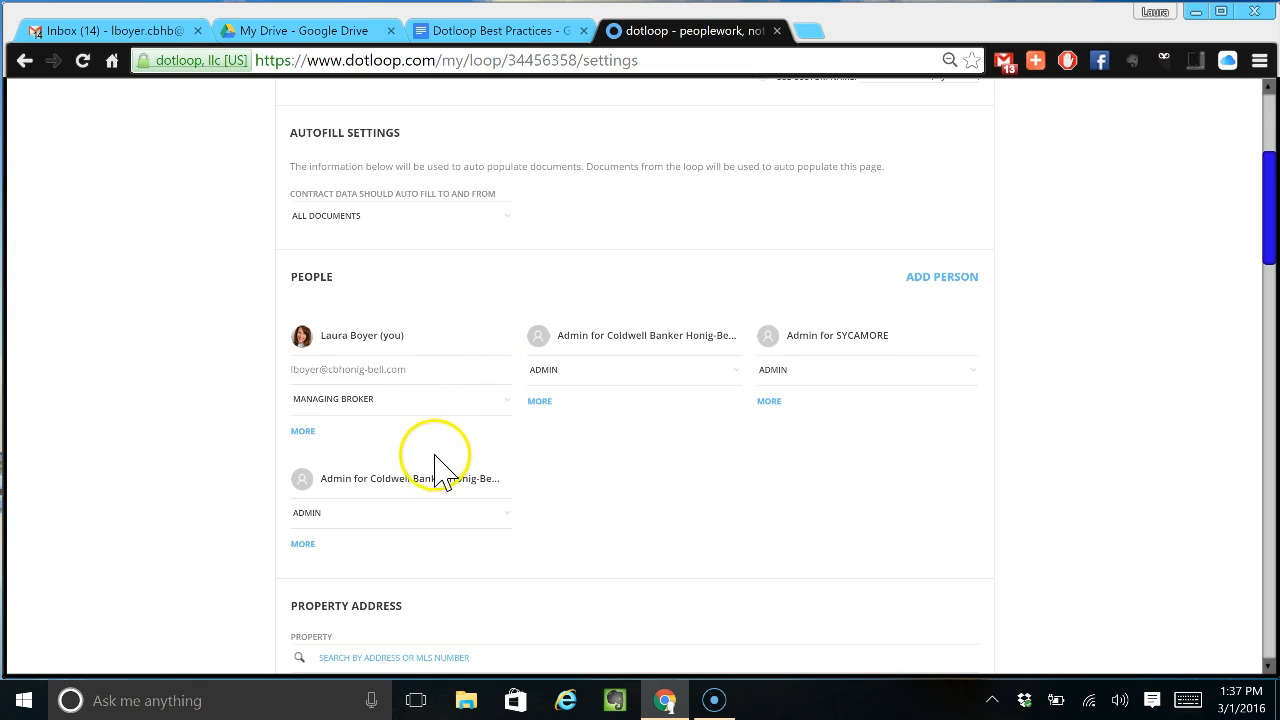
{"action": "left_click", "coordinate": [920, 282]}
{"action": "left_click", "coordinate": [490, 402]}
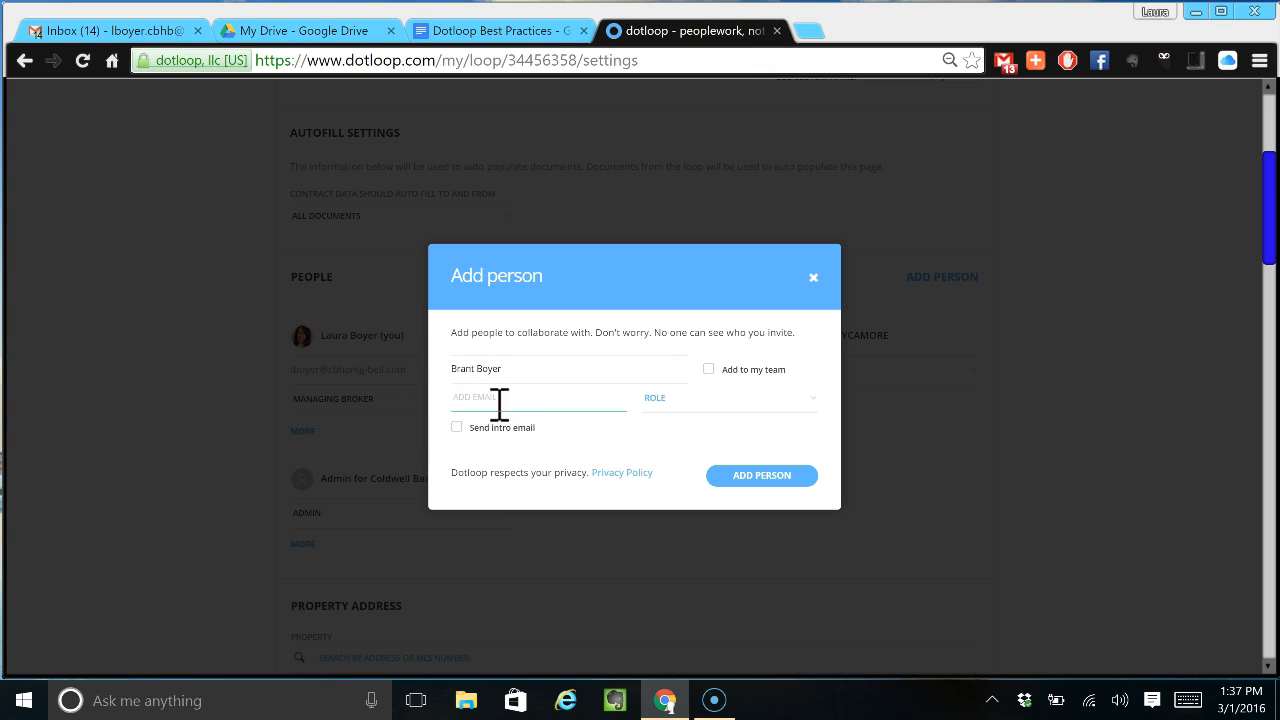
{"action": "left_click", "coordinate": [806, 402]}
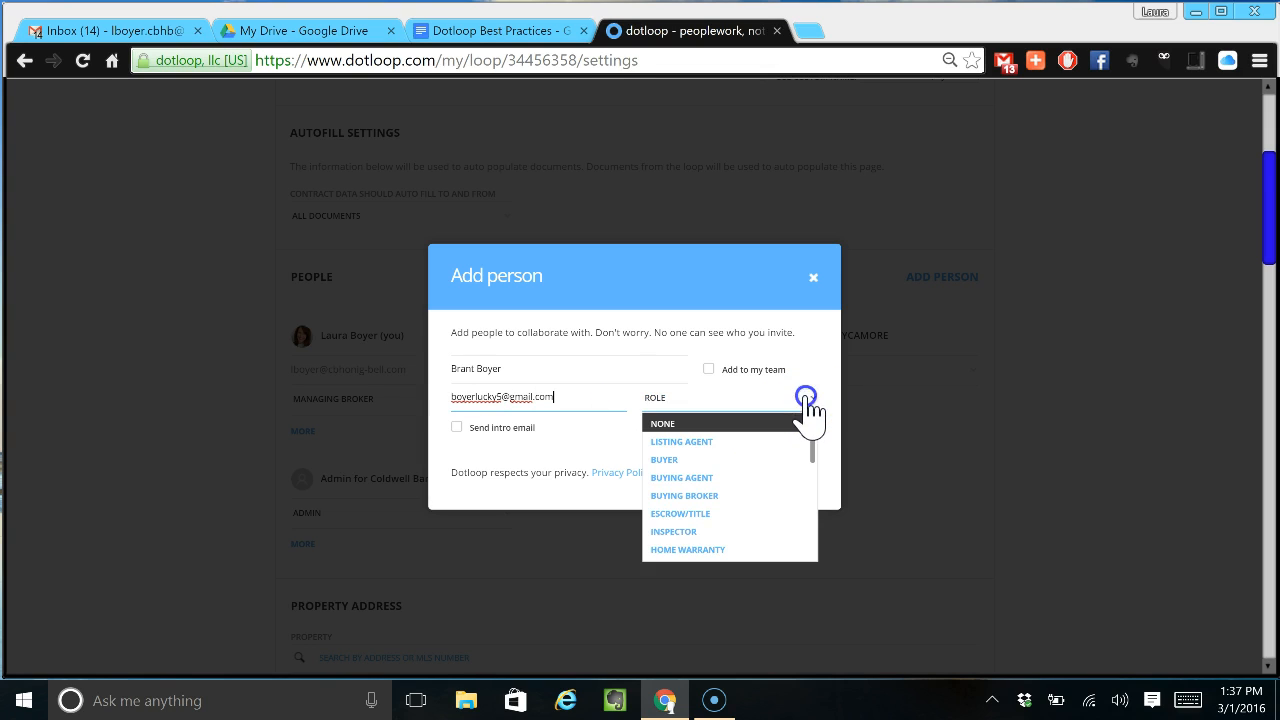
{"action": "scroll", "coordinate": [760, 450], "scroll_direction": "down", "scroll_amount": 3}
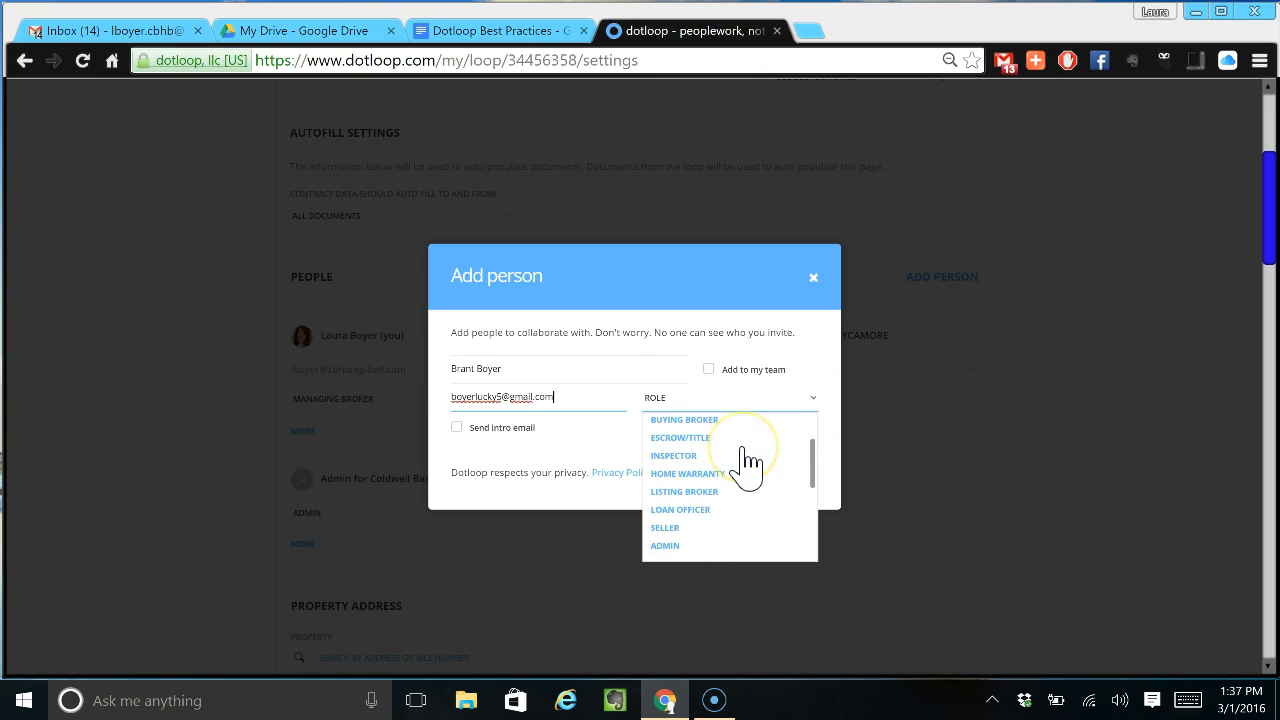
{"action": "left_click", "coordinate": [685, 452]}
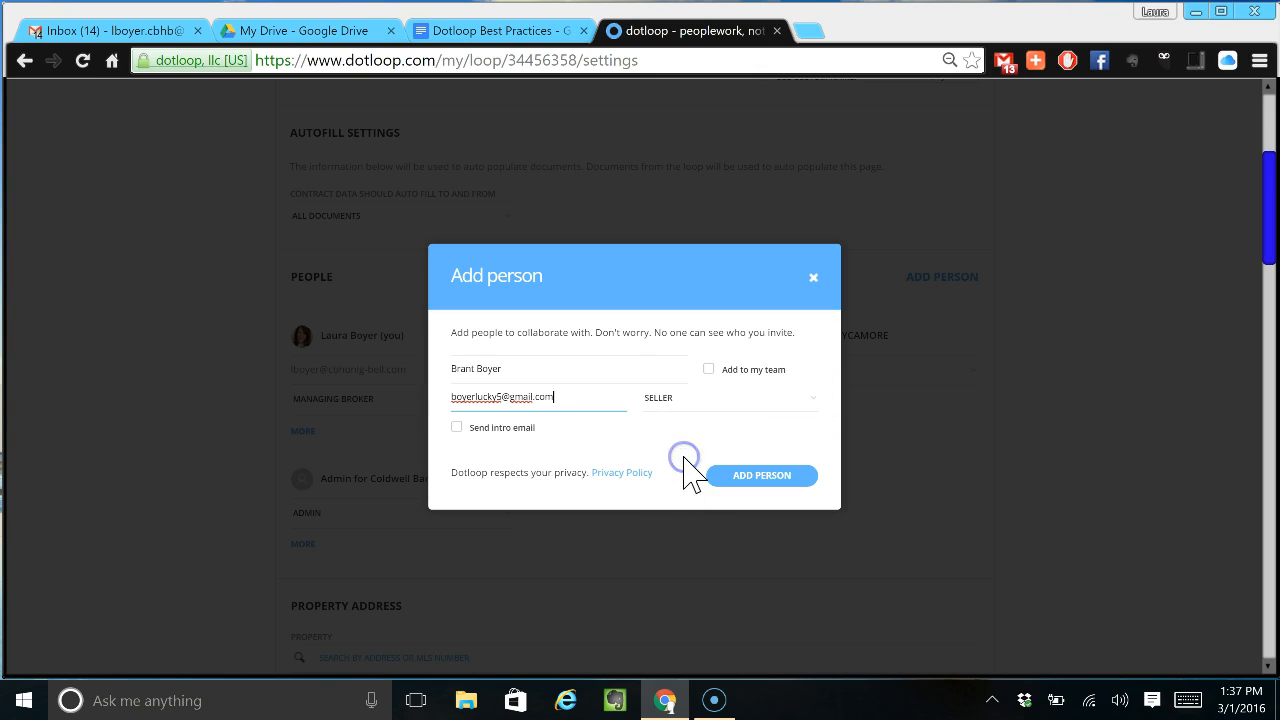
- Include the intro email 'Welcome to Dotloop! Let's get started!' and add the seller to People
{"action": "left_click", "coordinate": [457, 428]}
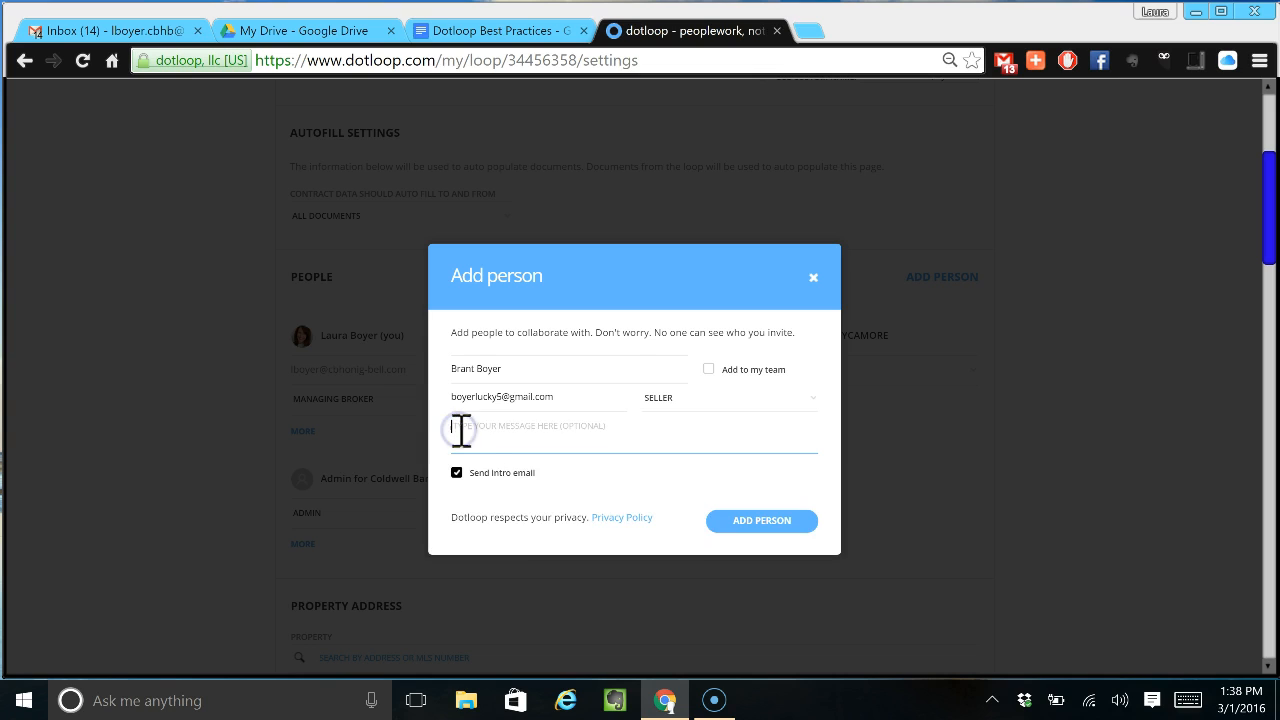
{"action": "type", "text": "Welcome to Dotloo"}
{"action": "type", "text": "p"}
{"action": "type", "text": "! Let's"}
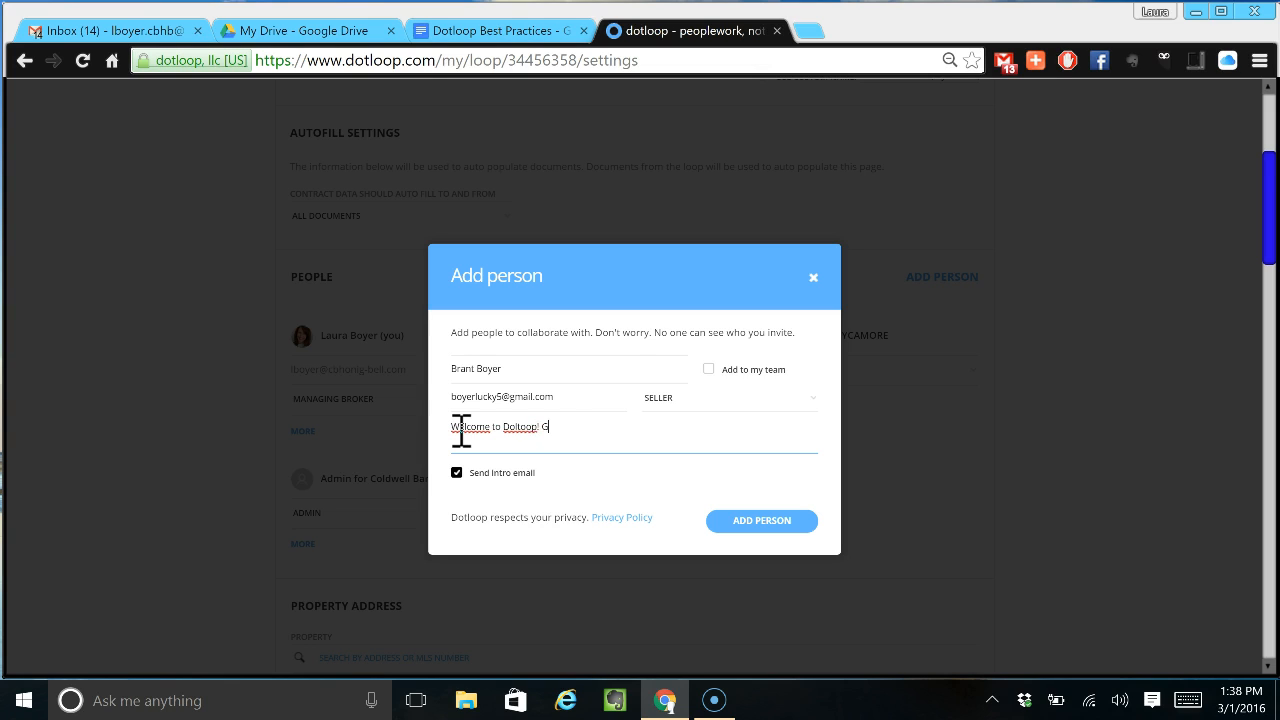
{"action": "type", "text": " get started!"}
{"action": "left_click", "coordinate": [463, 428]}
{"action": "left_click", "coordinate": [748, 522]}
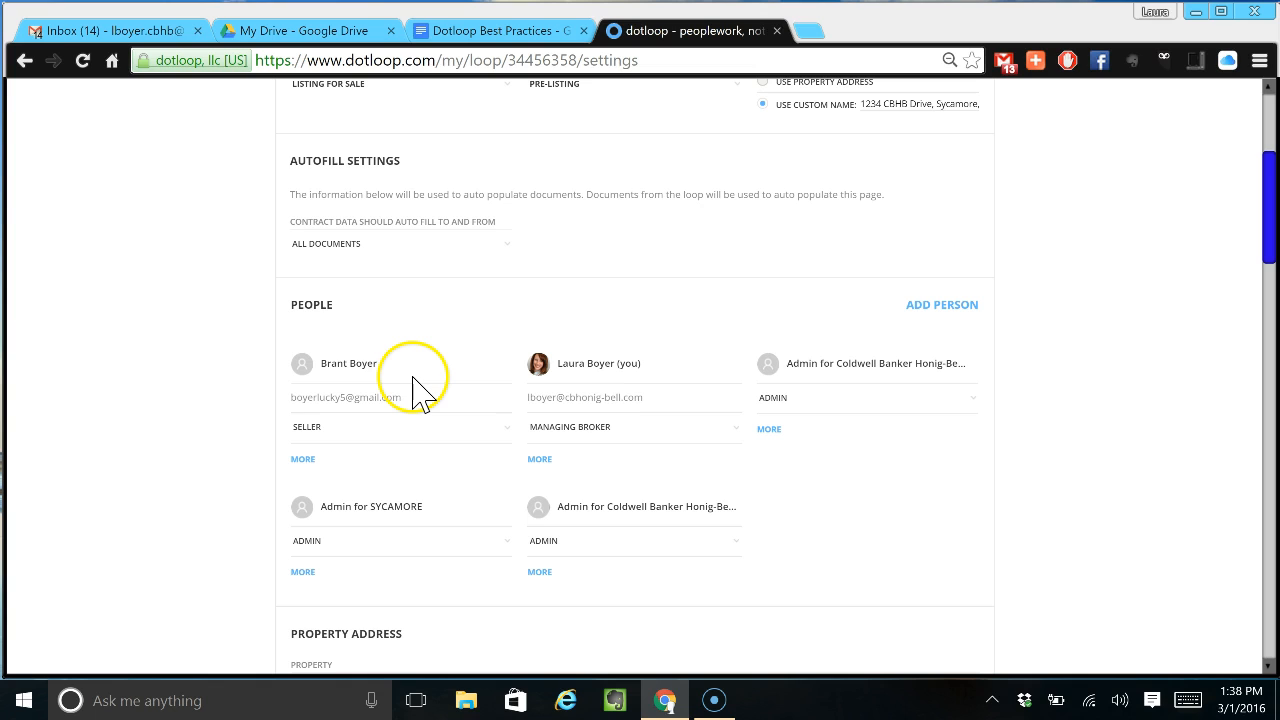
- Enter street number 1234, street name CBHB Drive, city Sycamore and state IL
{"action": "scroll", "coordinate": [425, 392], "scroll_direction": "down", "scroll_amount": 2}
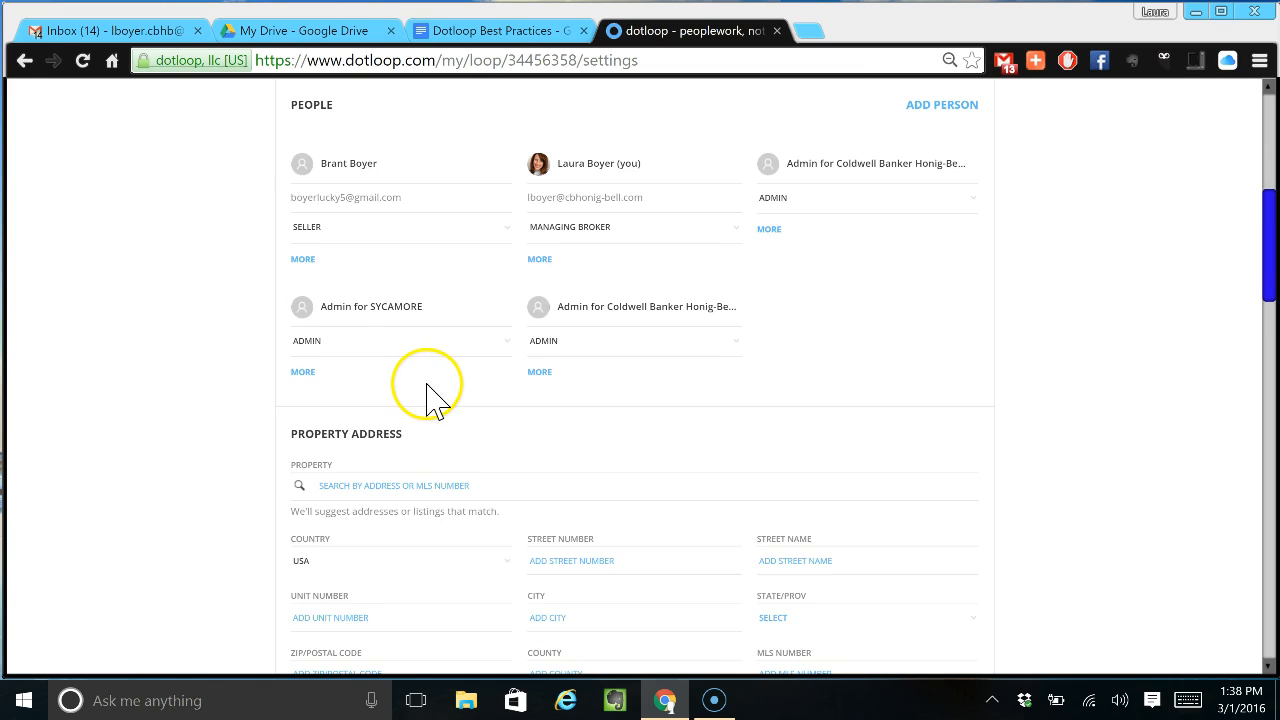
{"action": "scroll", "coordinate": [425, 392], "scroll_direction": "down", "scroll_amount": 1}
{"action": "left_click", "coordinate": [556, 430]}
{"action": "type", "text": "1234"}
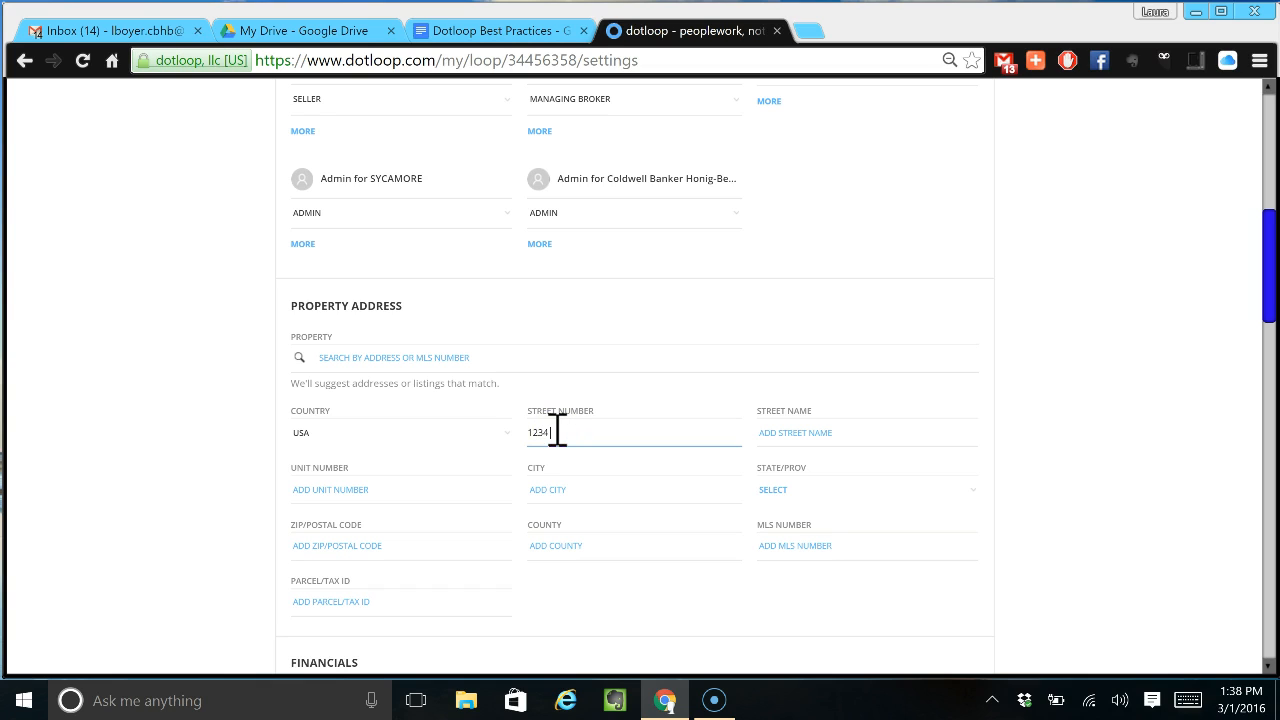
{"action": "type", "text": " CBHB Drive"}
{"action": "key", "text": "Tab"}
{"action": "key", "text": "shift+Tab"}
{"action": "type", "text": "1234"}
{"action": "key", "text": "Tab"}
{"action": "type", "text": "C"}
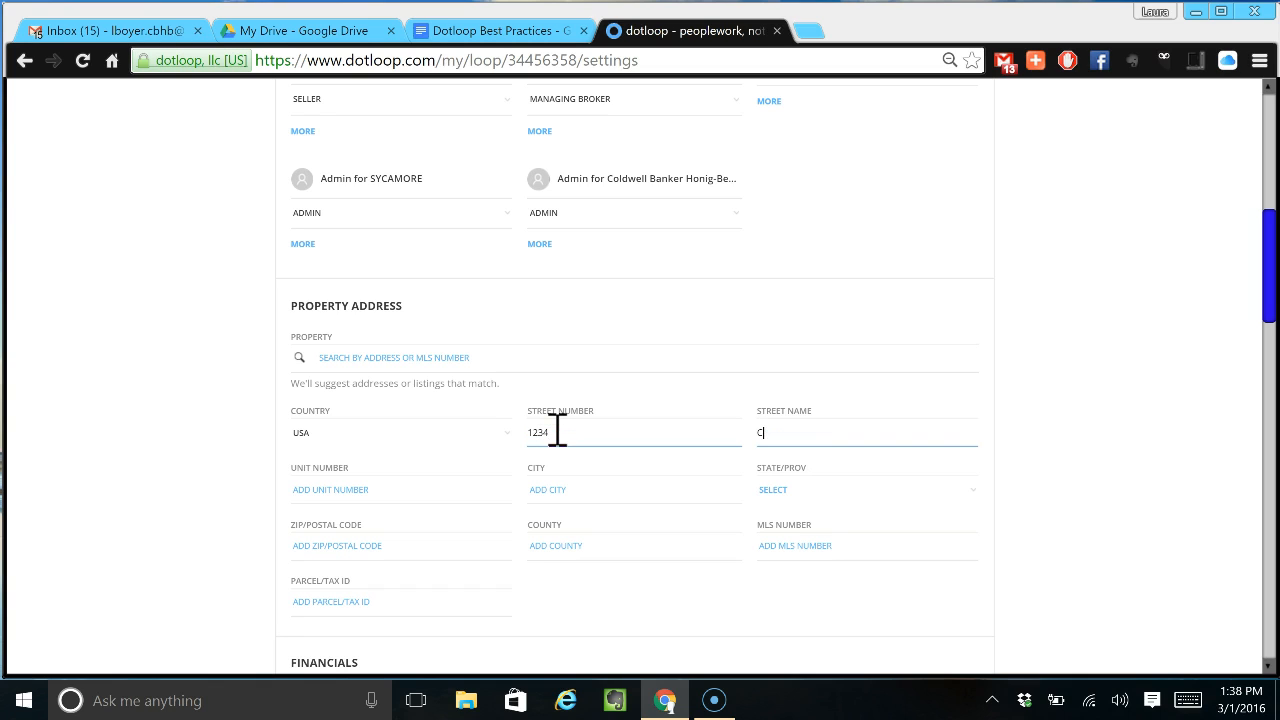
{"action": "type", "text": "BHB Drive"}
{"action": "key", "text": "Tab"}
{"action": "key", "text": "Tab"}
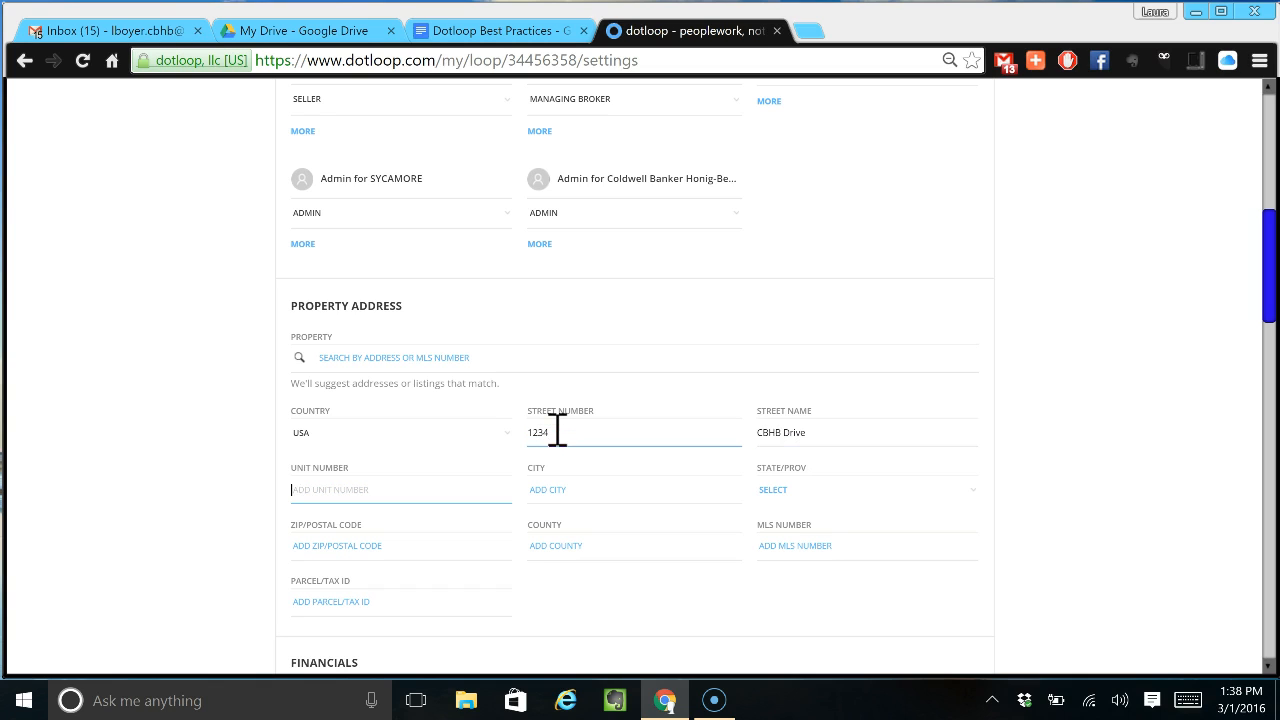
{"action": "type", "text": "Sycamore"}
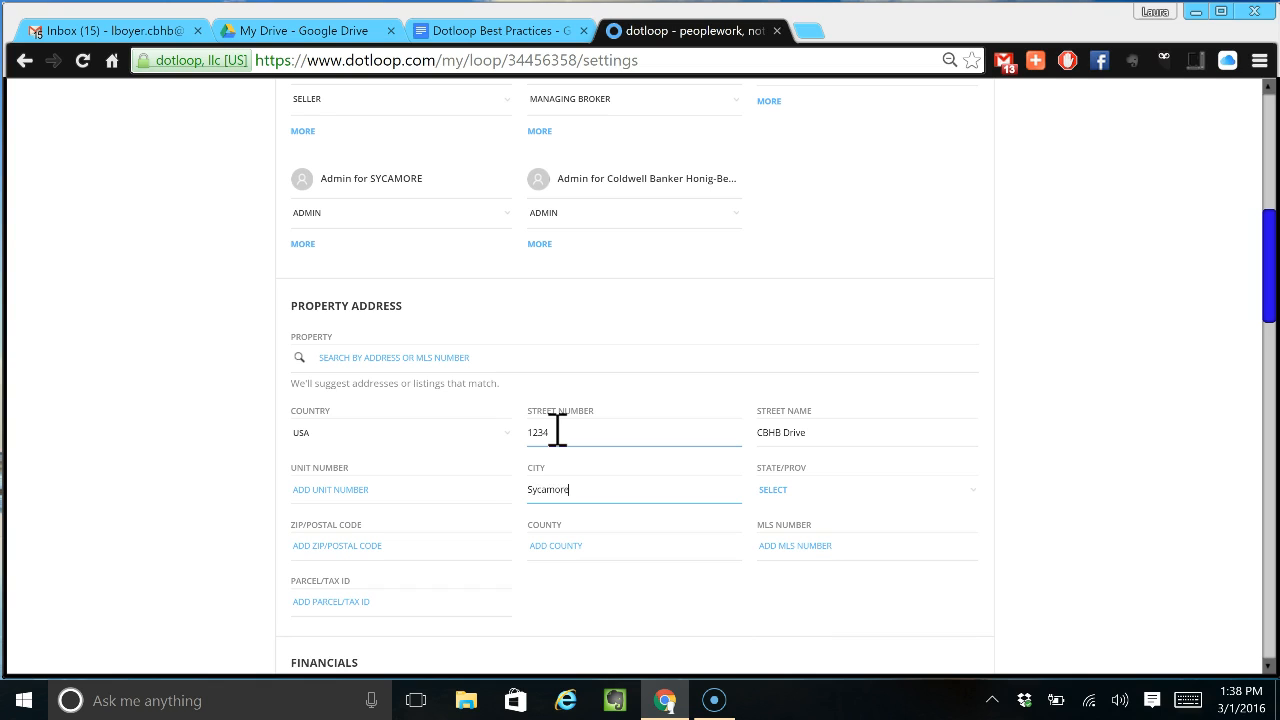
{"action": "key", "text": "Tab"}
{"action": "type", "text": "il"}
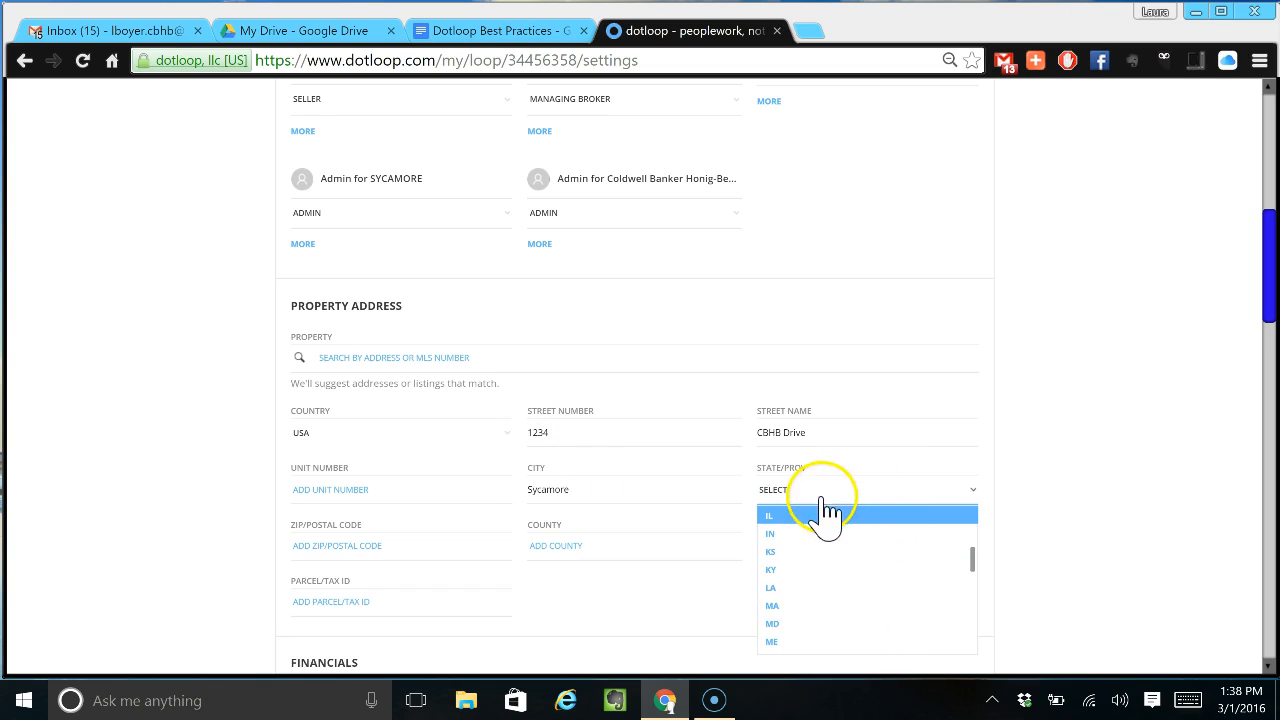
{"action": "left_click", "coordinate": [778, 514]}
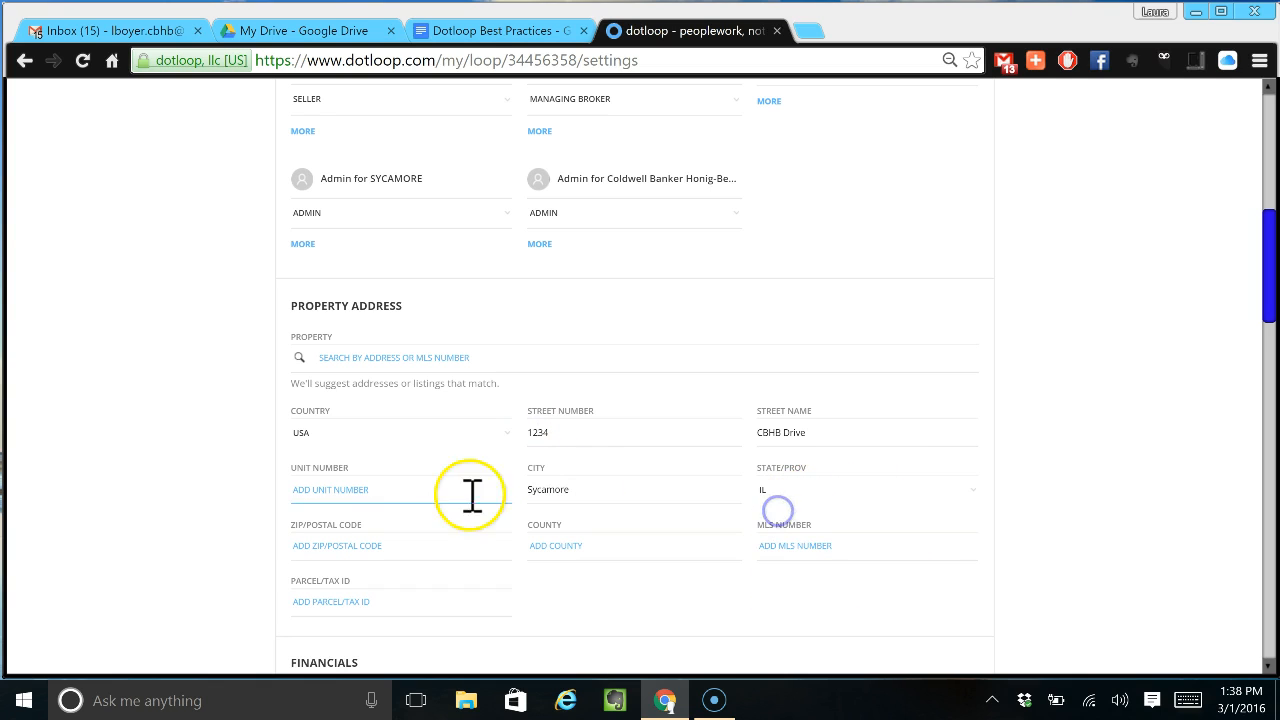
{"action": "left_click", "coordinate": [324, 548]}
{"action": "type", "text": "60178"}
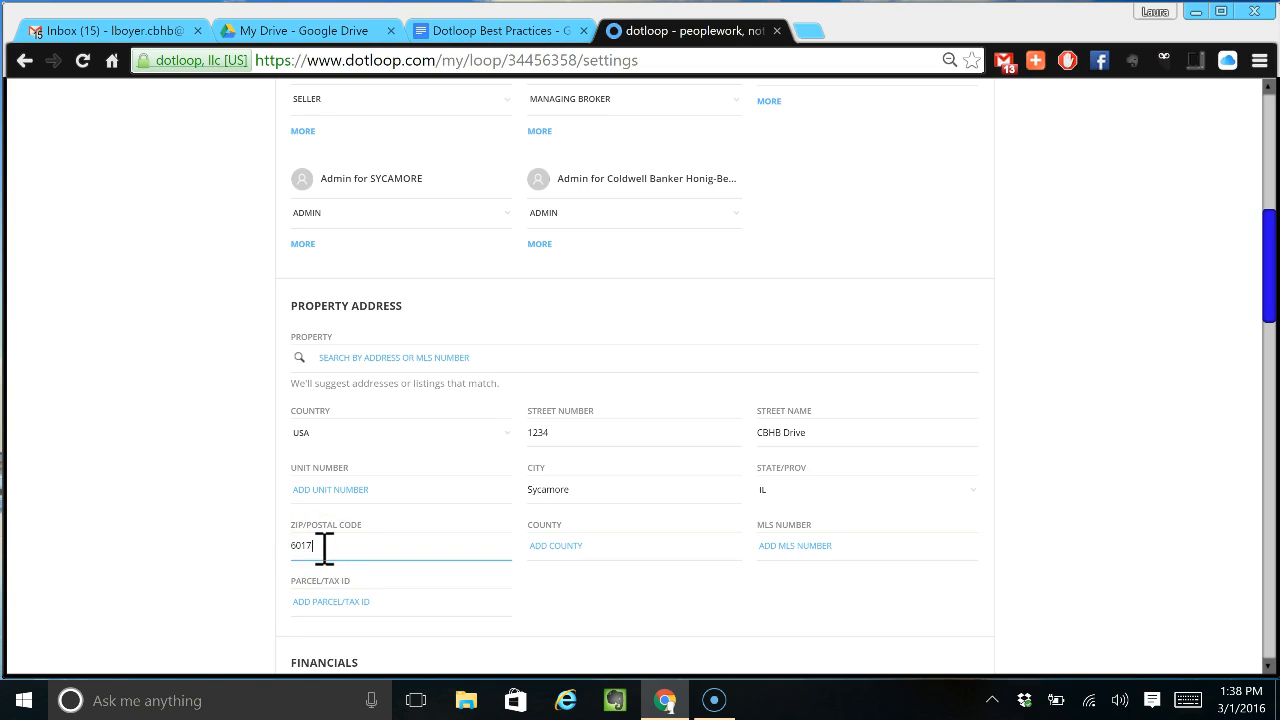
{"action": "key", "text": "Tab"}
{"action": "type", "text": "dekalb"}
{"action": "key", "text": "Tab"}
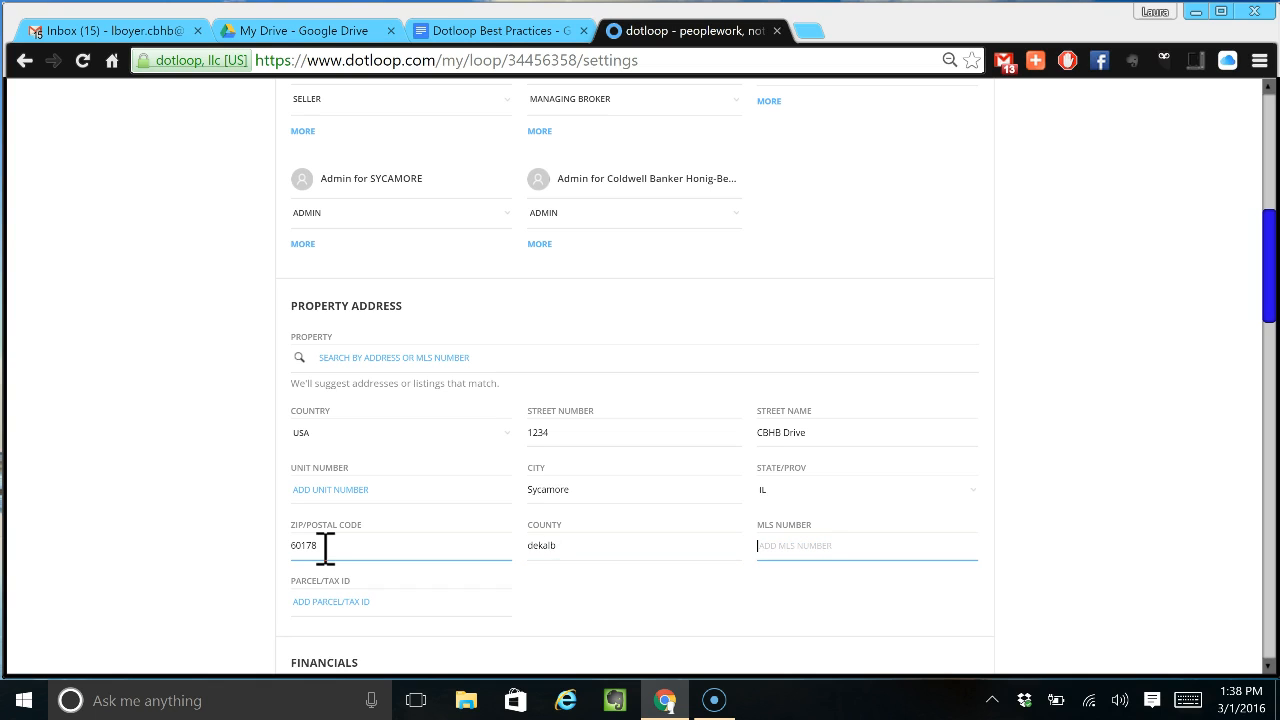
{"action": "left_click", "coordinate": [343, 604]}
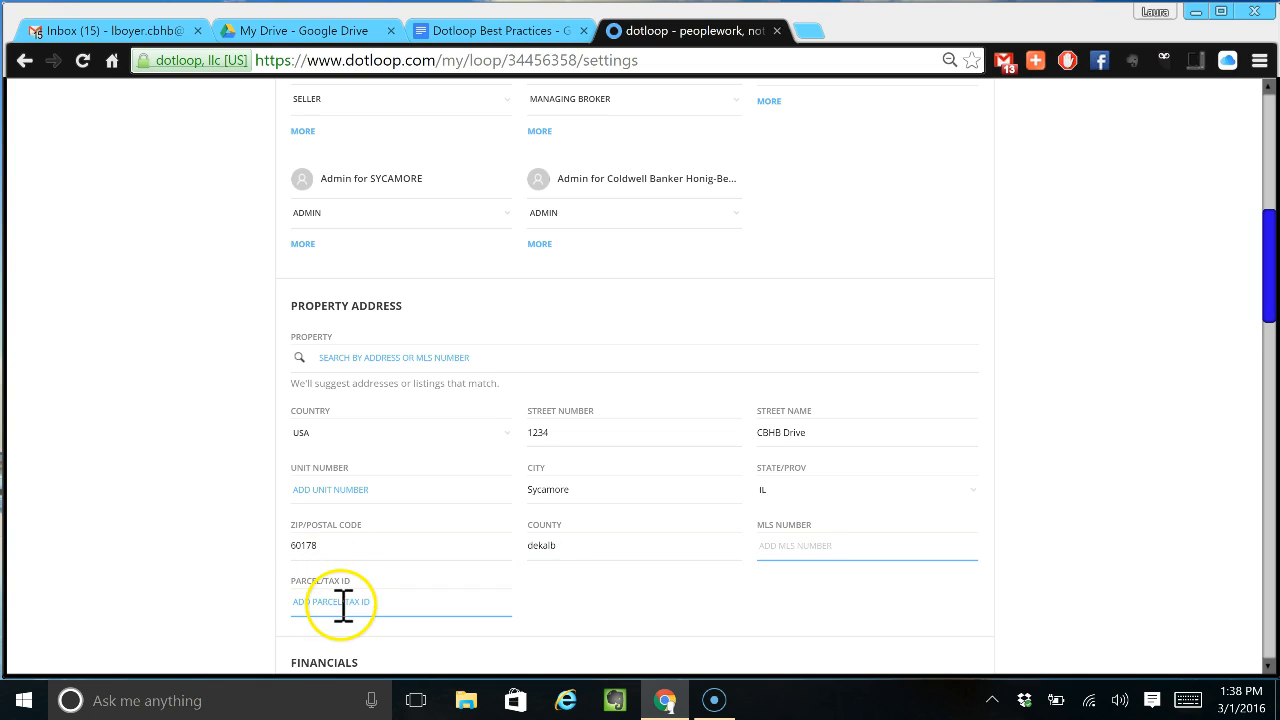
{"action": "scroll", "coordinate": [600, 585], "scroll_direction": "down", "scroll_amount": 1}
{"action": "left_click", "coordinate": [330, 505]}
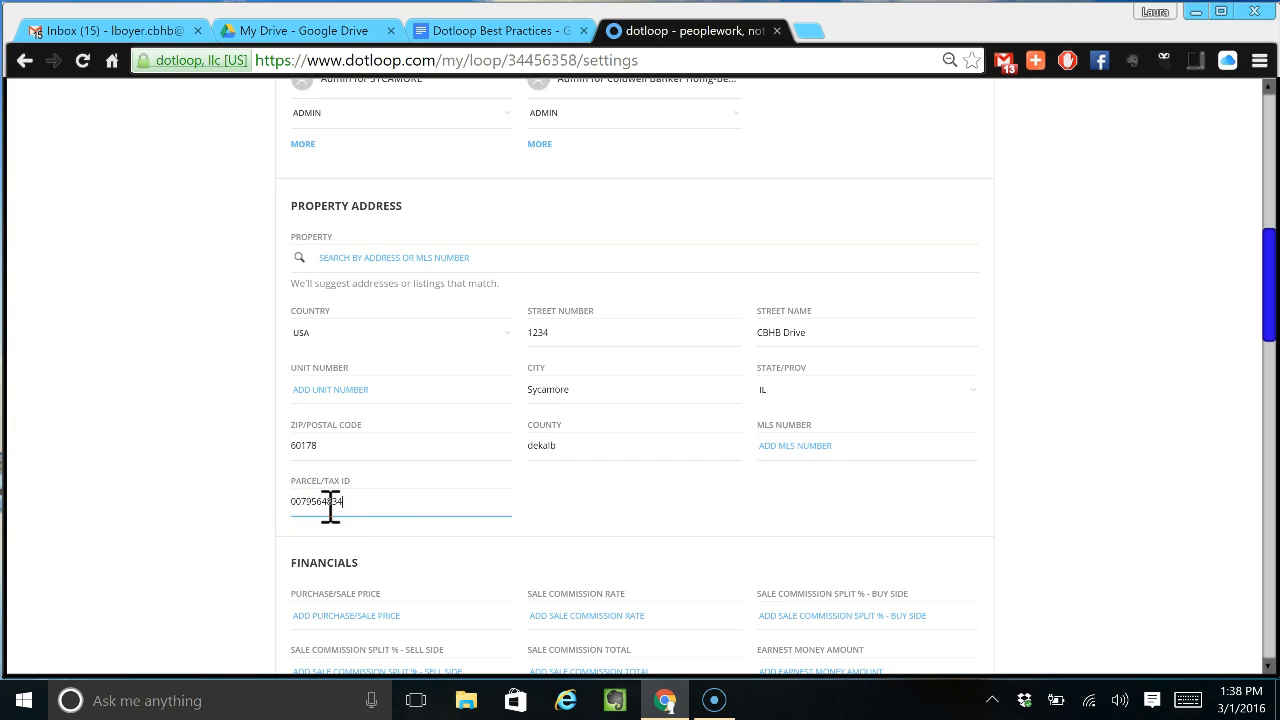
{"action": "scroll", "coordinate": [370, 506], "scroll_direction": "down", "scroll_amount": 2}
- Enter a $250,000 purchase/sale price and a 6.5% sale commission rate in the loop financials
{"action": "left_click", "coordinate": [351, 424]}
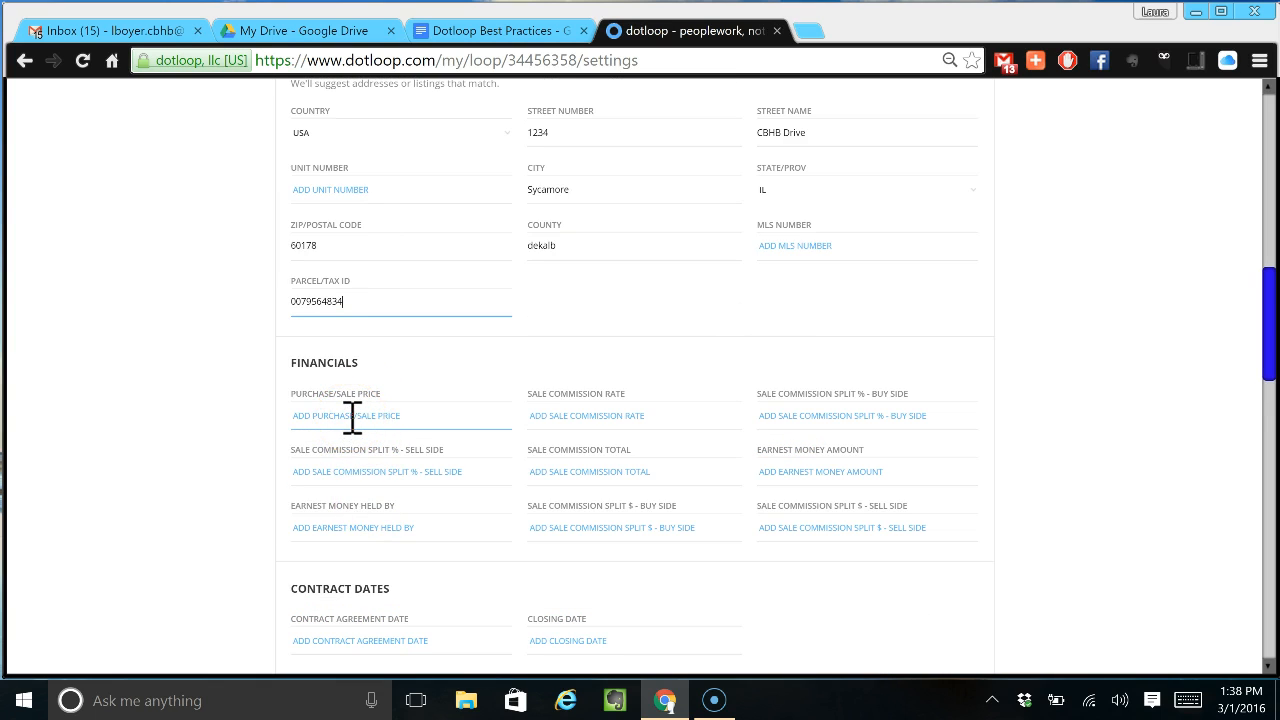
{"action": "scroll", "coordinate": [352, 418], "scroll_direction": "down", "scroll_amount": 1}
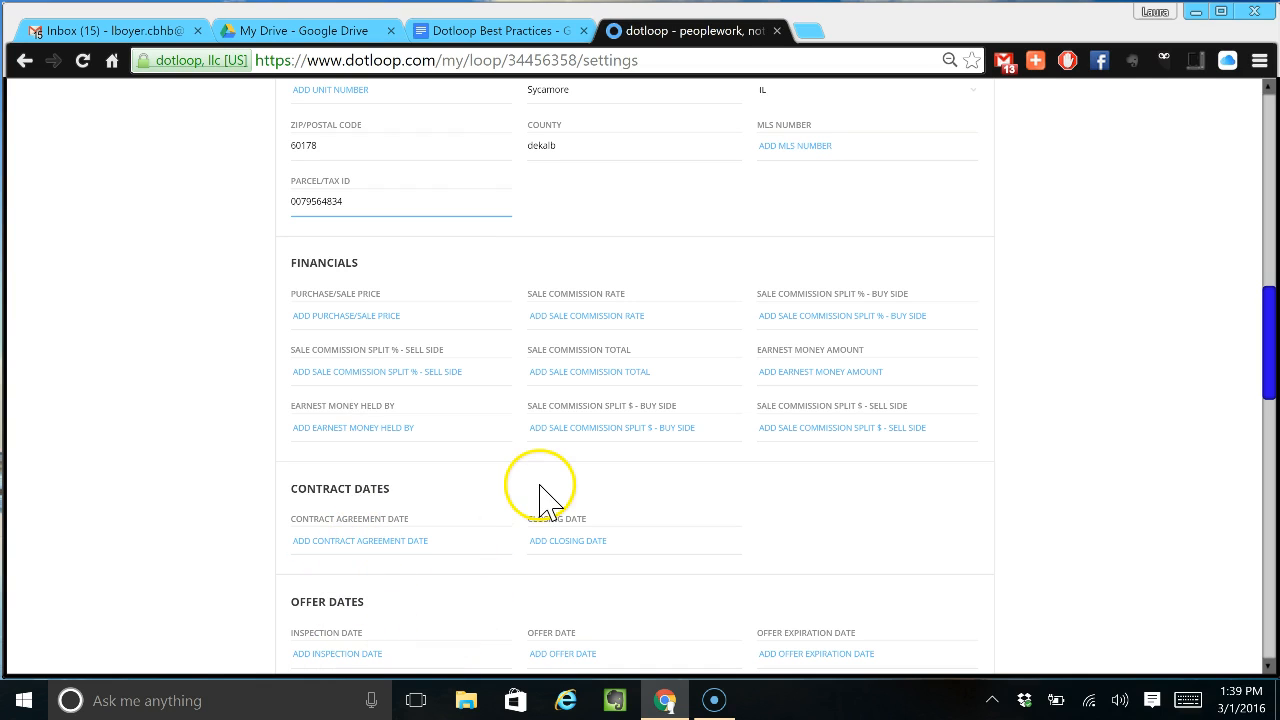
{"action": "left_click", "coordinate": [604, 316]}
{"action": "type", "text": "5"}
{"action": "key", "text": "BackSpace"}
{"action": "type", "text": "6.5"}
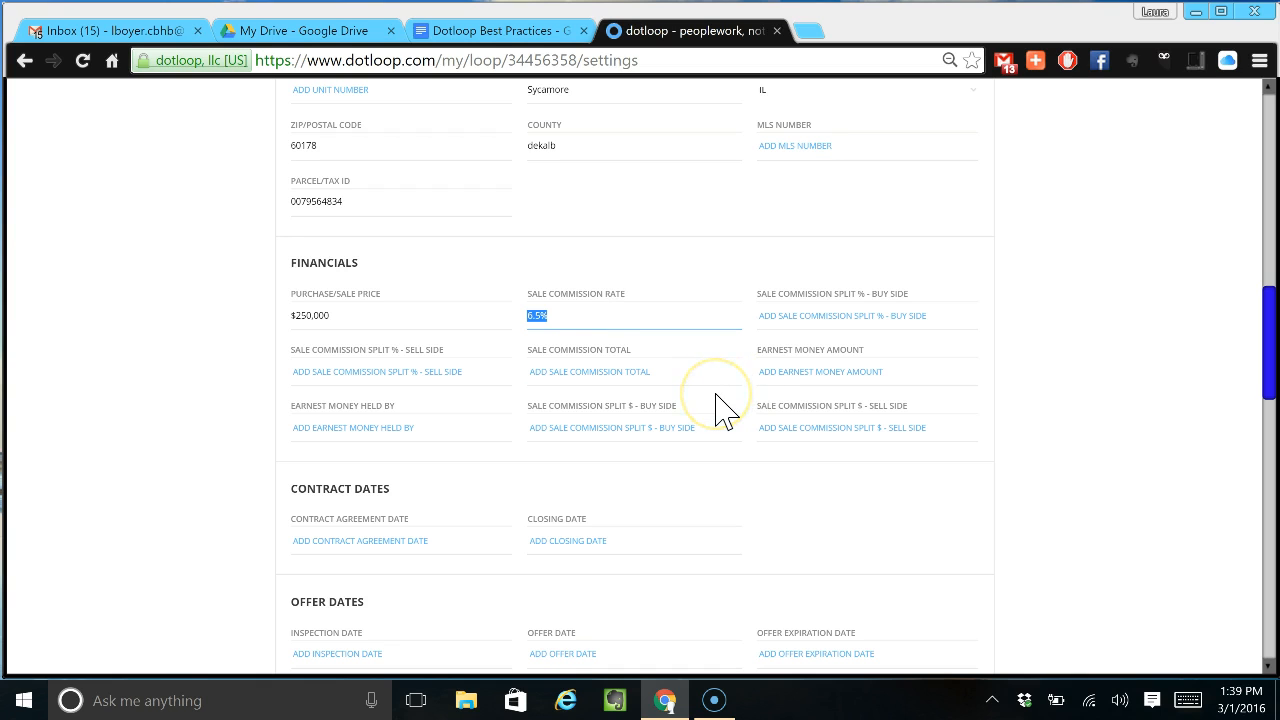
{"action": "scroll", "coordinate": [724, 410], "scroll_direction": "down", "scroll_amount": 3}
{"action": "left_click", "coordinate": [696, 402]}
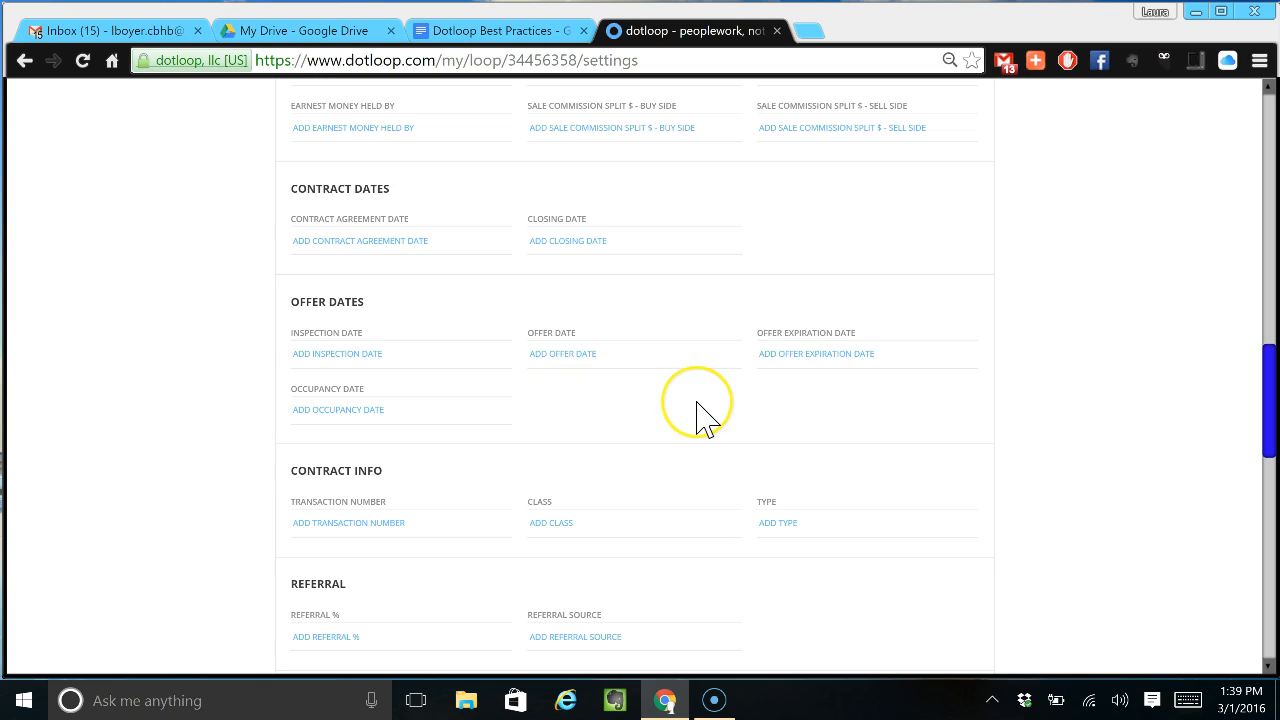
{"action": "scroll", "coordinate": [700, 415], "scroll_direction": "down", "scroll_amount": 1}
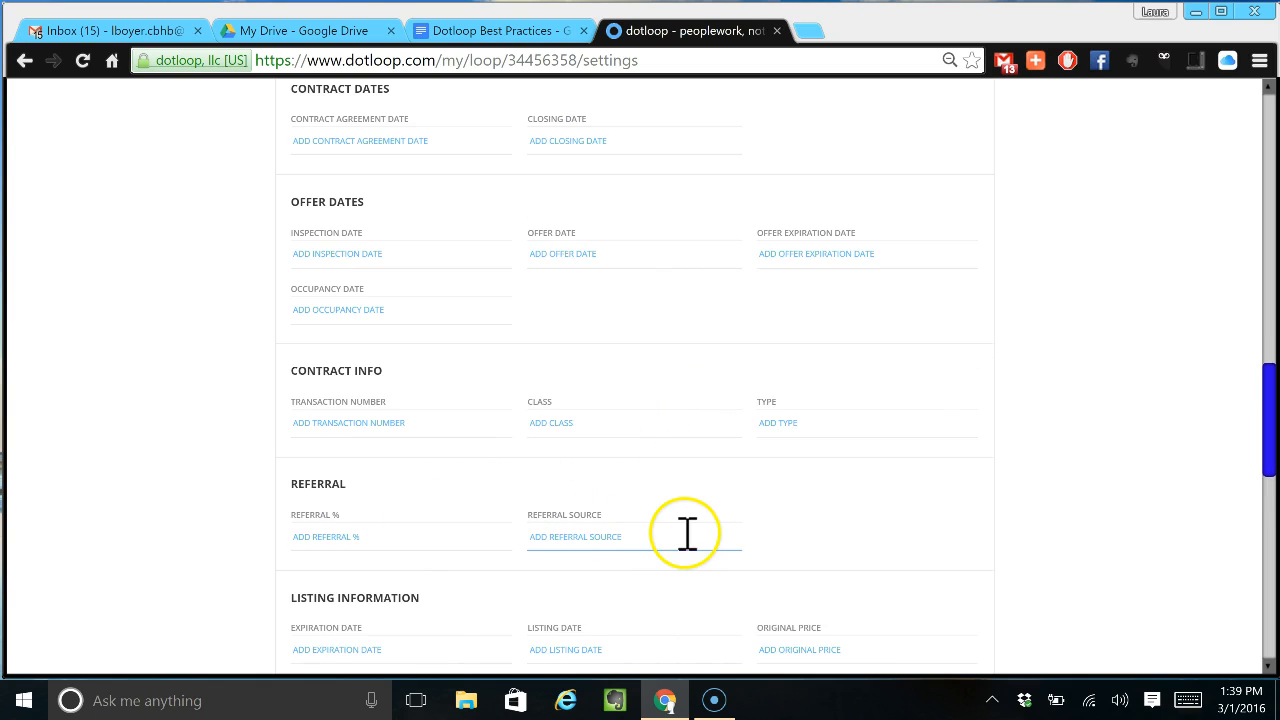
{"action": "scroll", "coordinate": [683, 535], "scroll_direction": "down", "scroll_amount": 2}
- Set the listing expiration date to 03/31/2017 with the date picker
{"action": "left_click", "coordinate": [350, 451]}
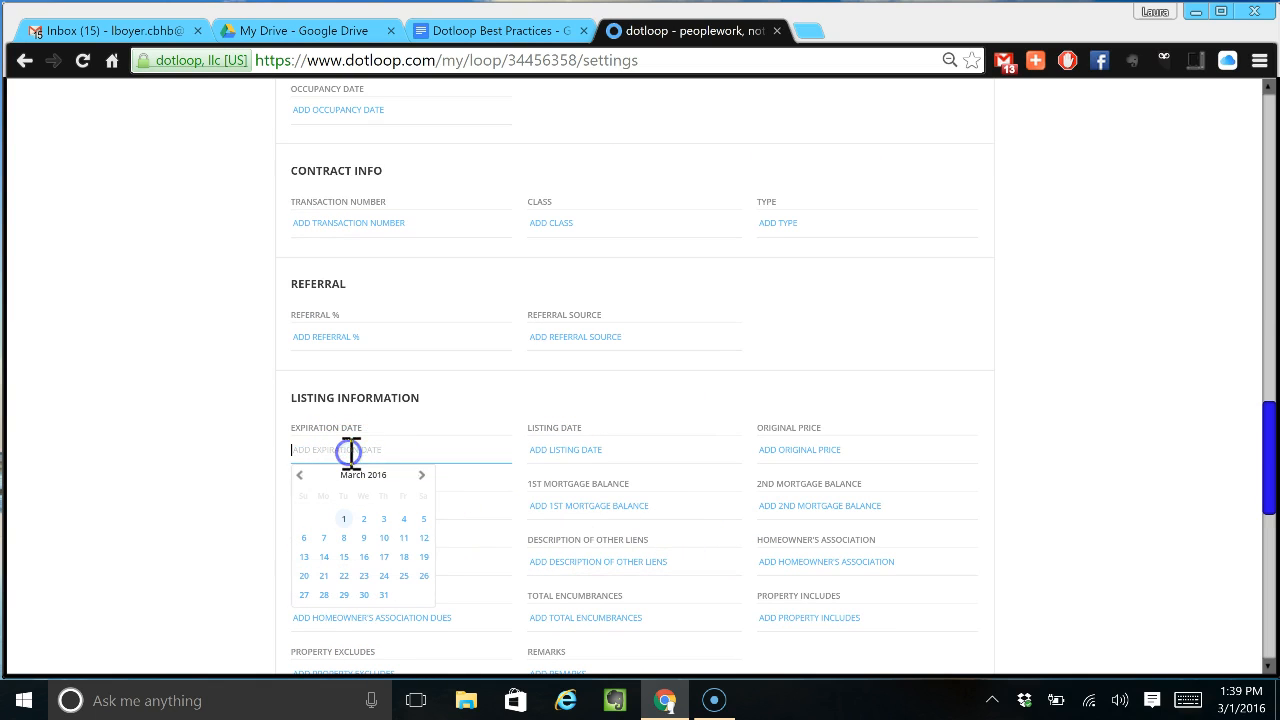
{"action": "left_click", "coordinate": [421, 475]}
{"action": "double_click", "coordinate": [421, 475]}
{"action": "triple_click", "coordinate": [421, 475]}
{"action": "double_click", "coordinate": [421, 475]}
{"action": "triple_click", "coordinate": [421, 475]}
{"action": "left_click", "coordinate": [421, 475]}
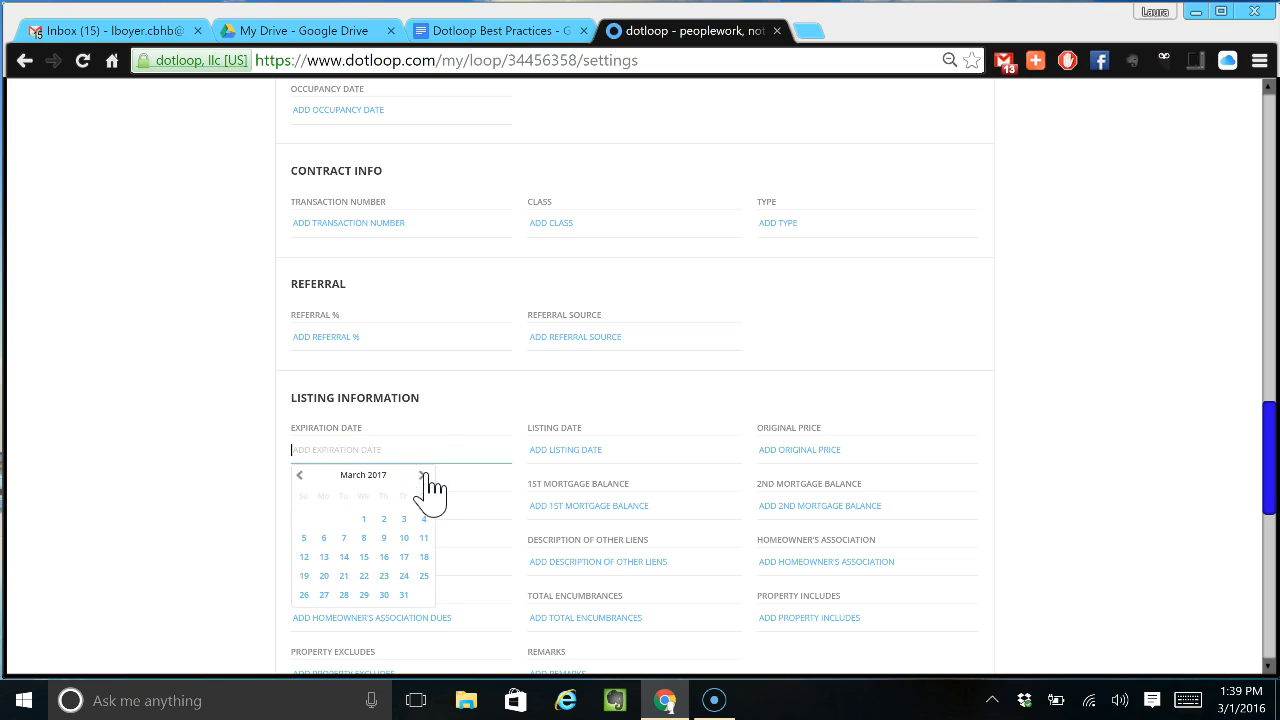
{"action": "left_click", "coordinate": [404, 595]}
- Set the listing date to 03/31/2016 and the original price to 250,000
{"action": "left_click", "coordinate": [540, 451]}
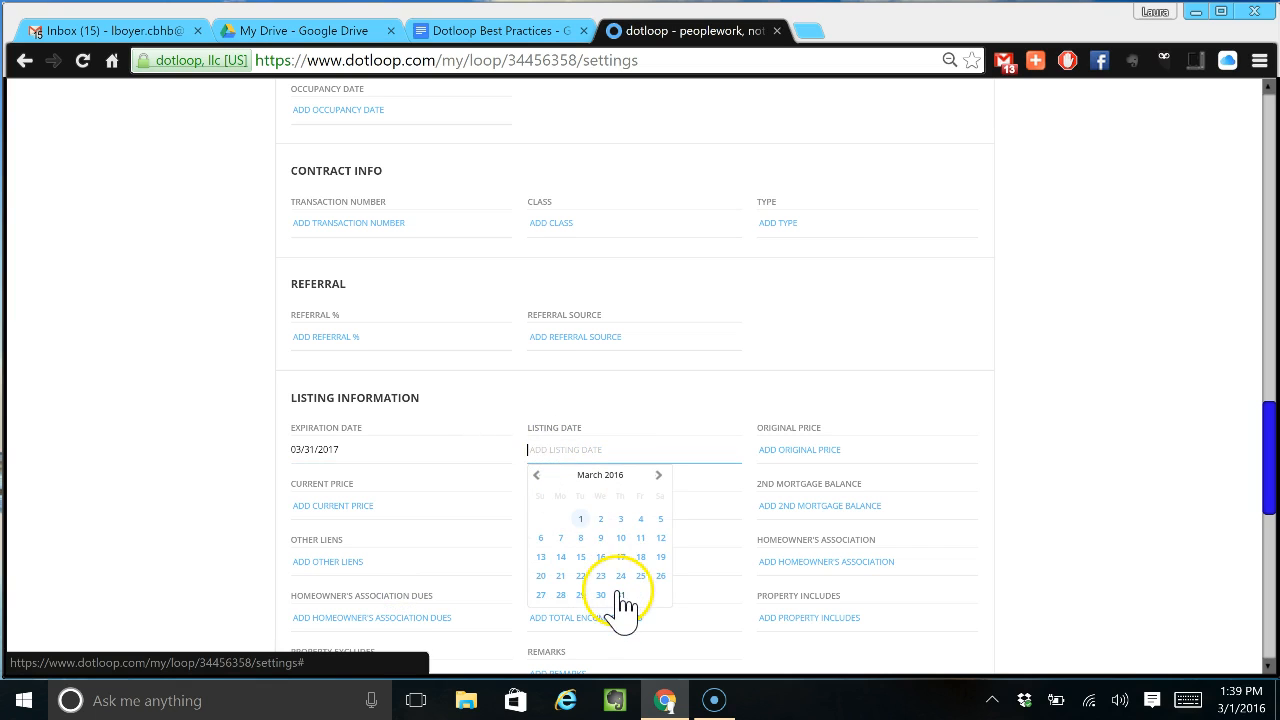
{"action": "left_click", "coordinate": [620, 595]}
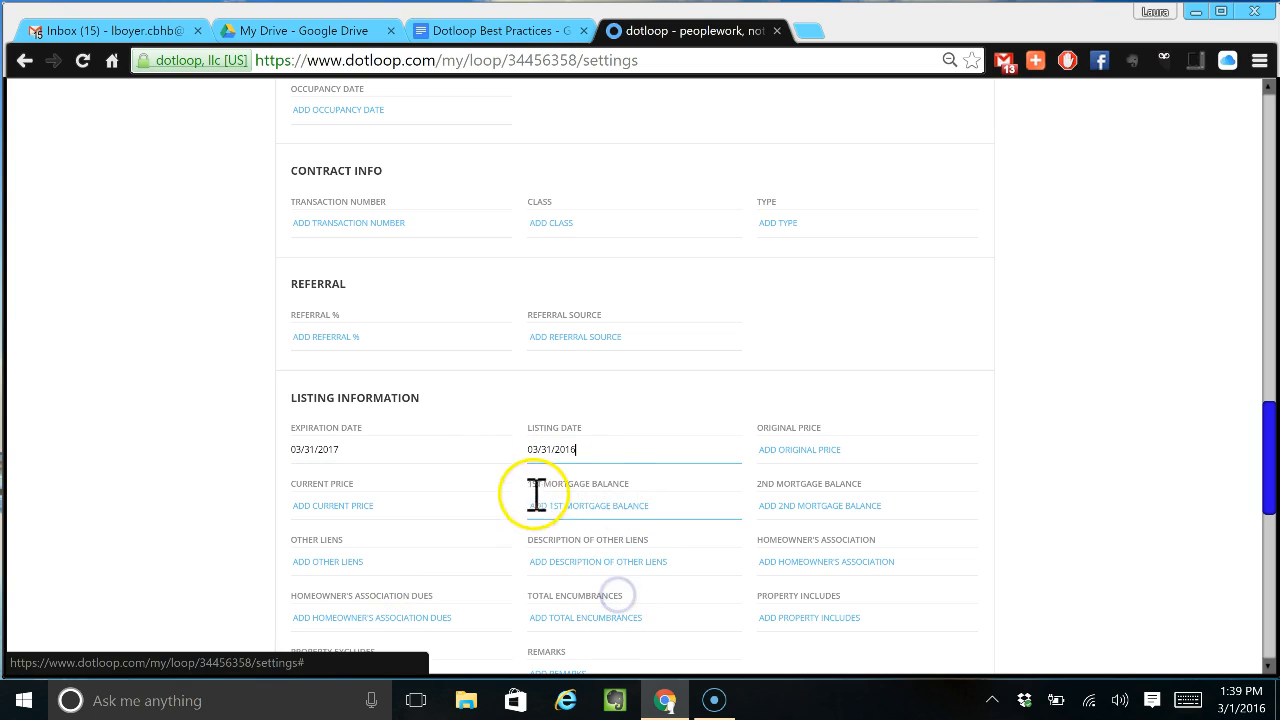
{"action": "left_click", "coordinate": [789, 453]}
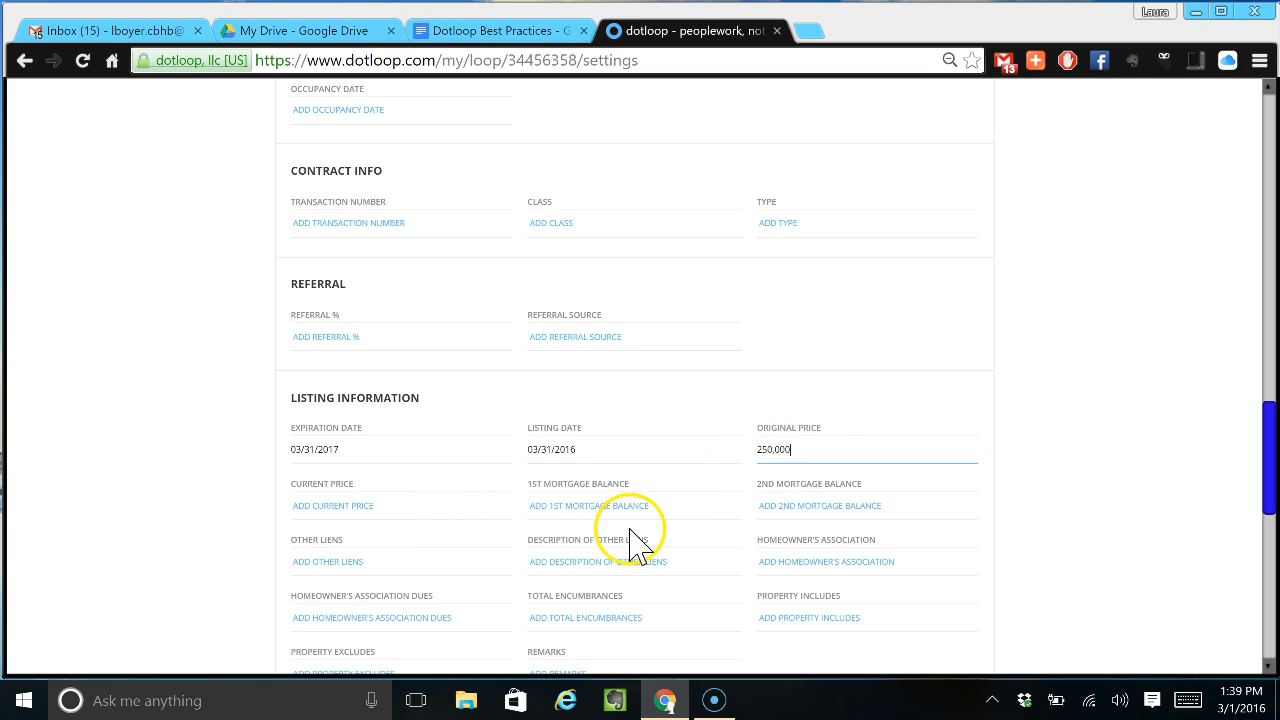
{"action": "scroll", "coordinate": [632, 532], "scroll_direction": "down", "scroll_amount": 1}
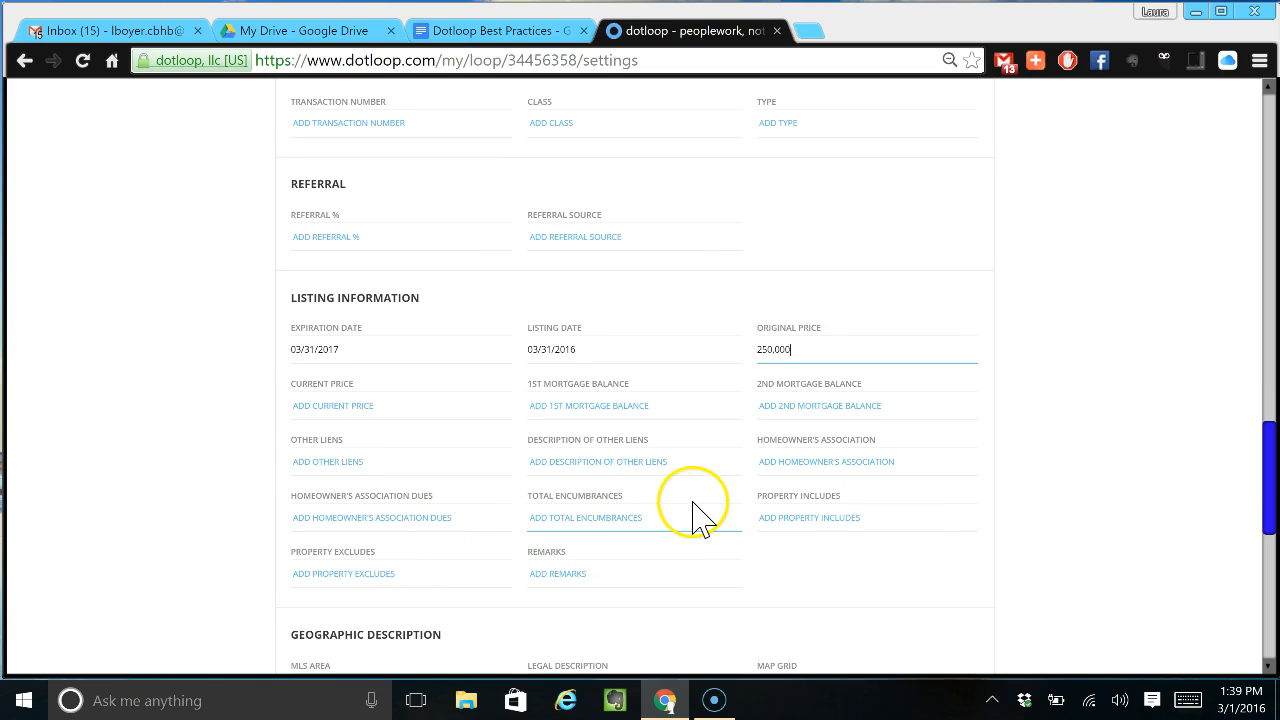
{"action": "scroll", "coordinate": [700, 515], "scroll_direction": "down", "scroll_amount": 2}
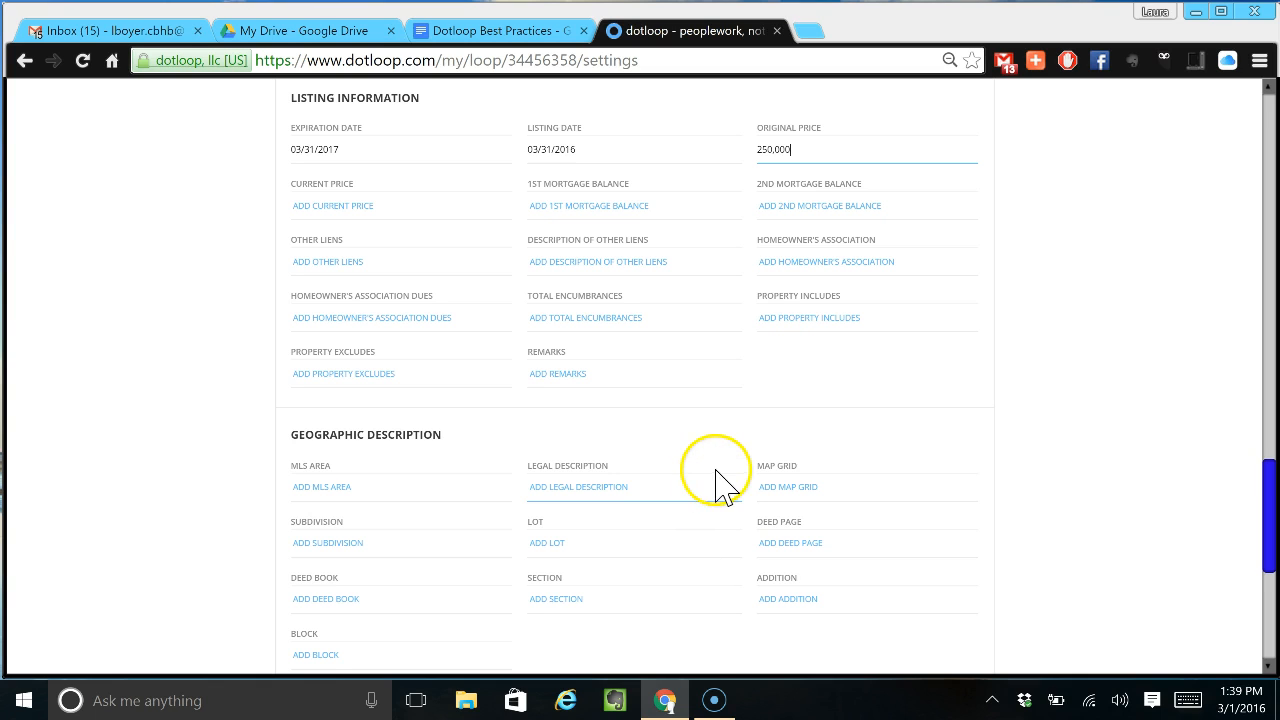
- Enter year built 1999, 4 bedrooms and 2,500 square feet, then save the loop settings
{"action": "scroll", "coordinate": [770, 462], "scroll_direction": "down", "scroll_amount": 2}
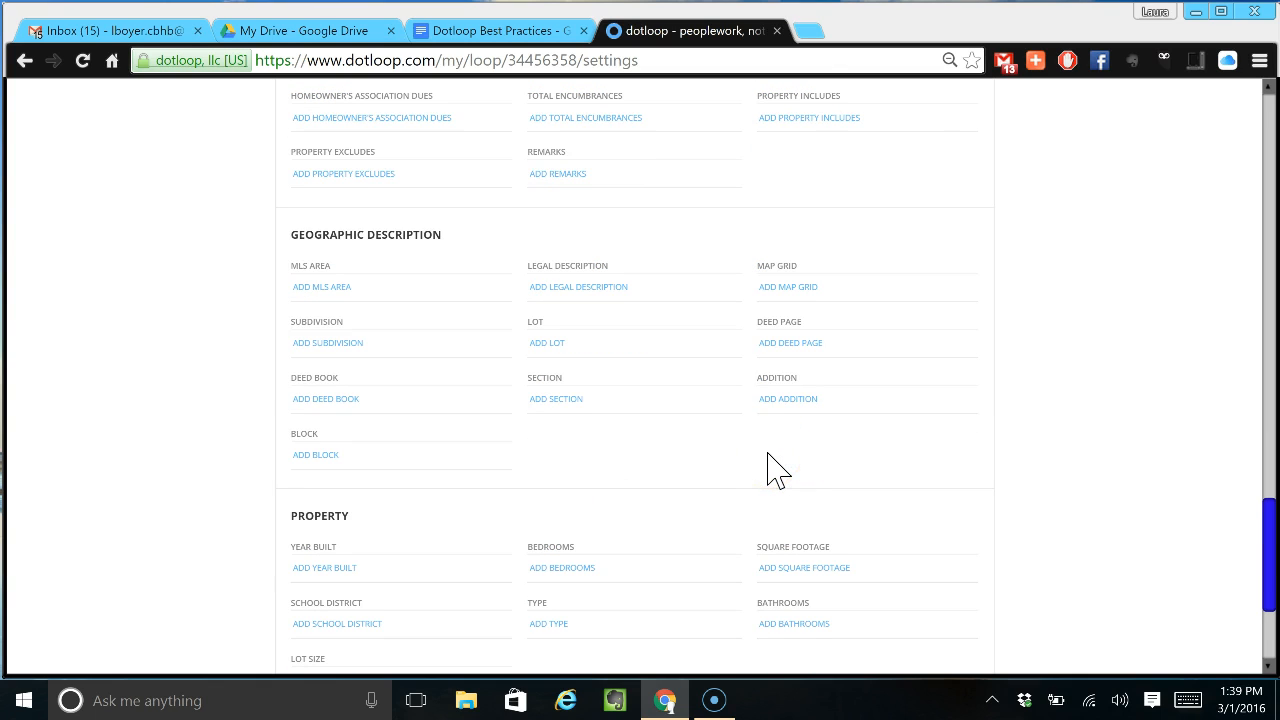
{"action": "scroll", "coordinate": [777, 470], "scroll_direction": "down", "scroll_amount": 3}
{"action": "left_click", "coordinate": [302, 326]}
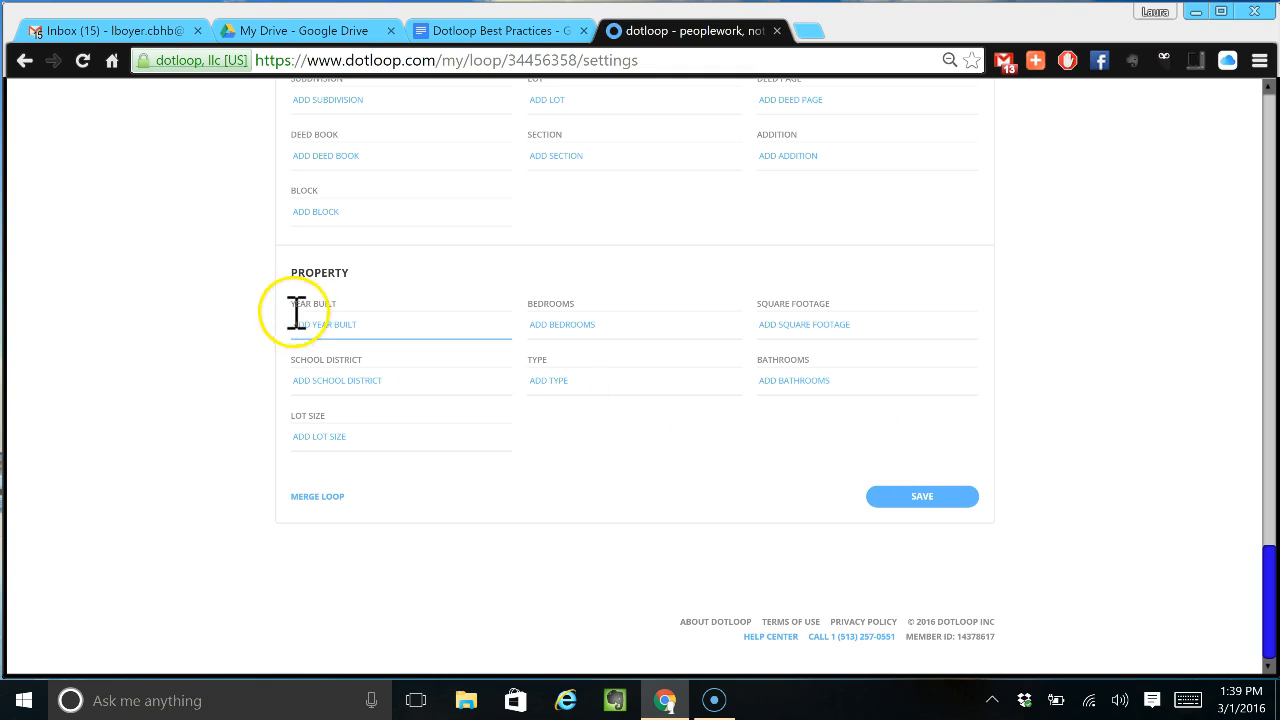
{"action": "type", "text": "1999"}
{"action": "left_click", "coordinate": [586, 323]}
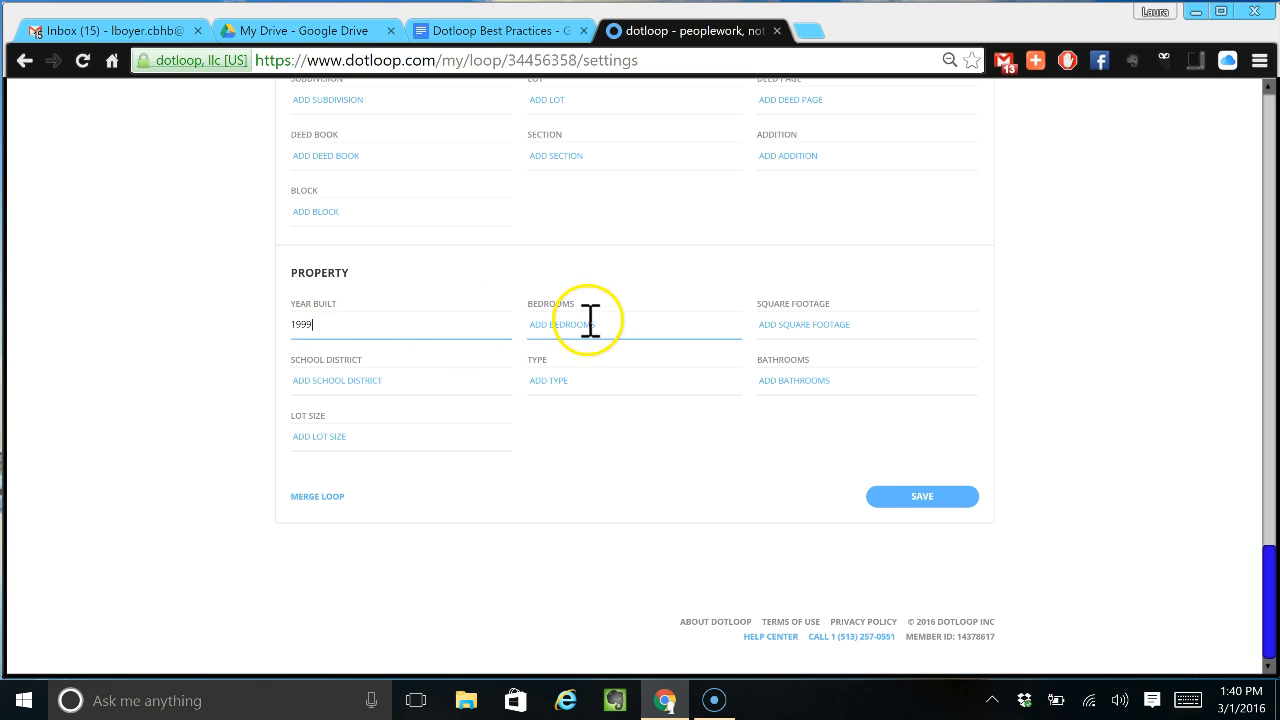
{"action": "type", "text": "4"}
{"action": "left_click", "coordinate": [767, 325]}
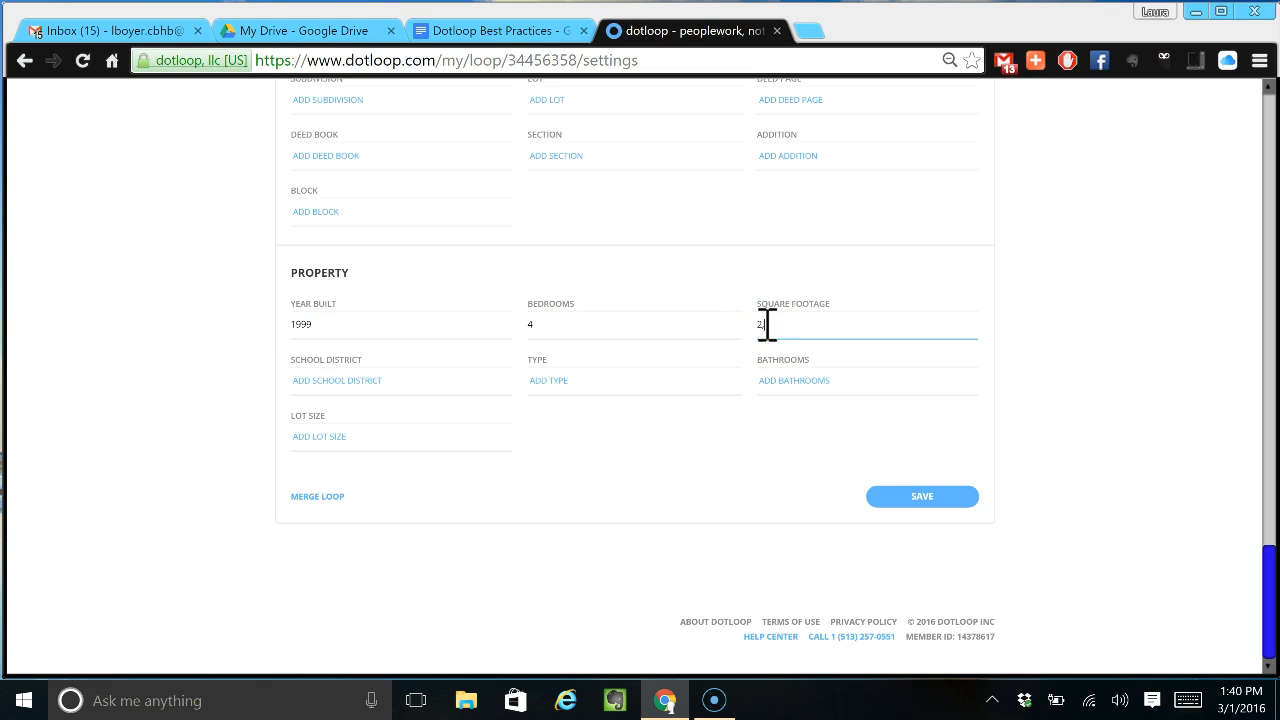
{"action": "left_click", "coordinate": [880, 497]}
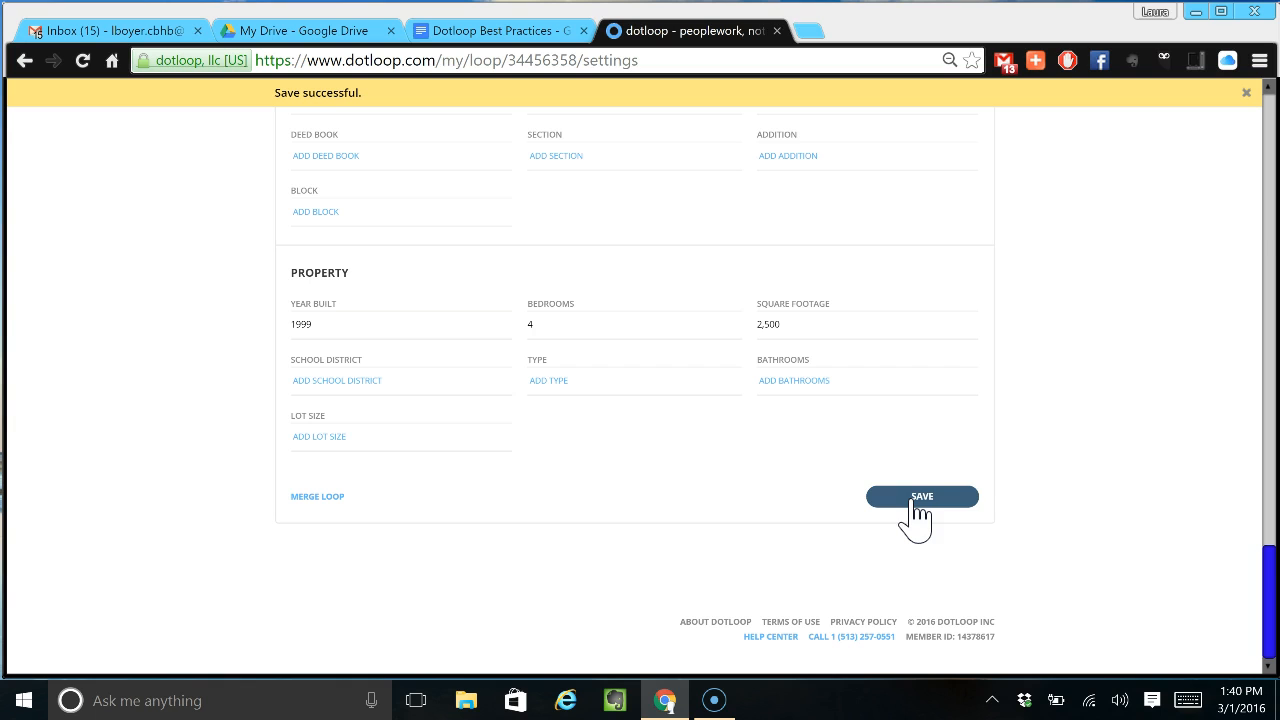
{"action": "left_click", "coordinate": [1272, 112]}
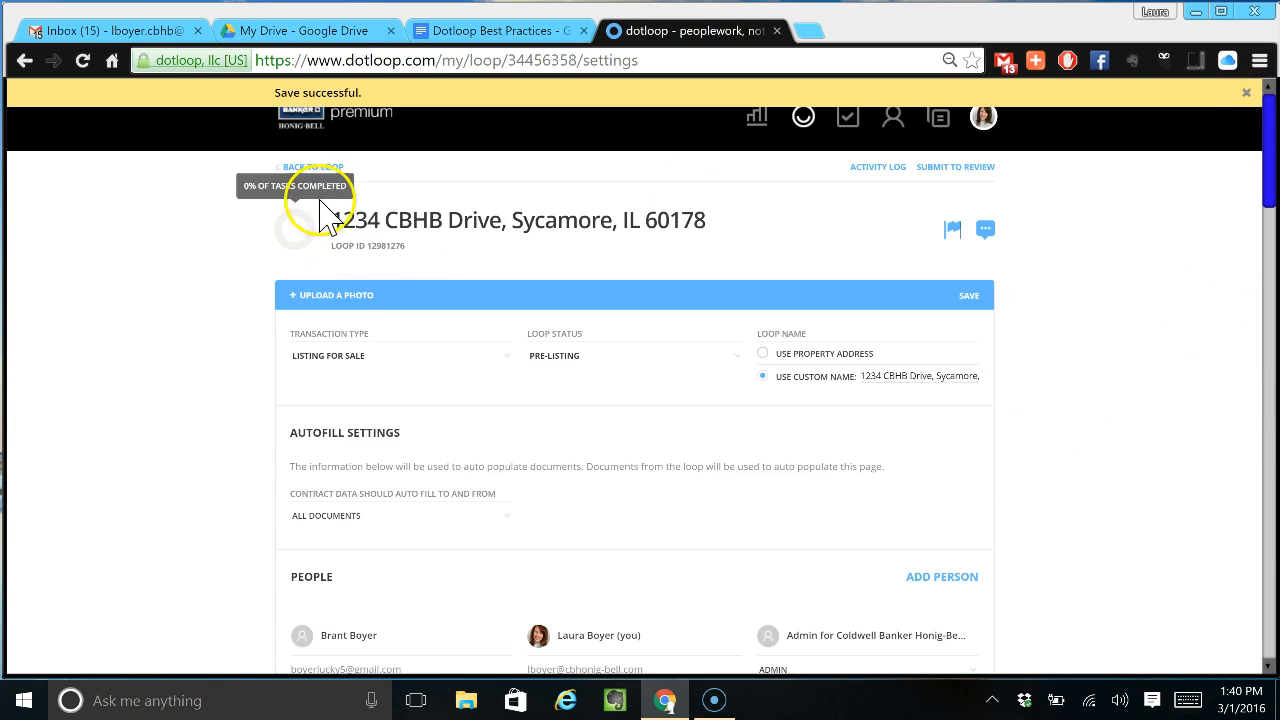
- Go back to the 1234 CBHB Drive loop's Documents list
{"action": "left_click", "coordinate": [314, 168]}
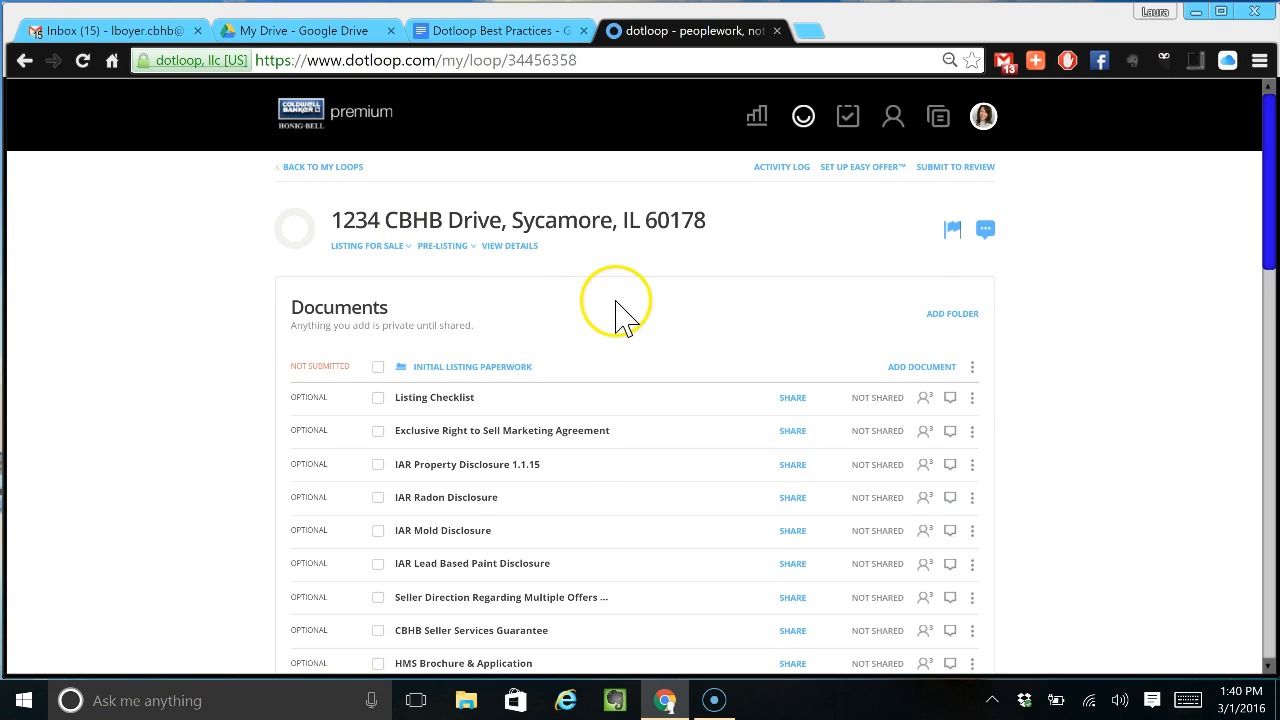
- Select the Exclusive Right to Sell Marketing Agreement and the IAR Property, Radon and Mold disclosures
{"action": "scroll", "coordinate": [615, 305], "scroll_direction": "down", "scroll_amount": 1}
{"action": "left_click_drag", "start_coordinate": [383, 300], "coordinate": [376, 338]}
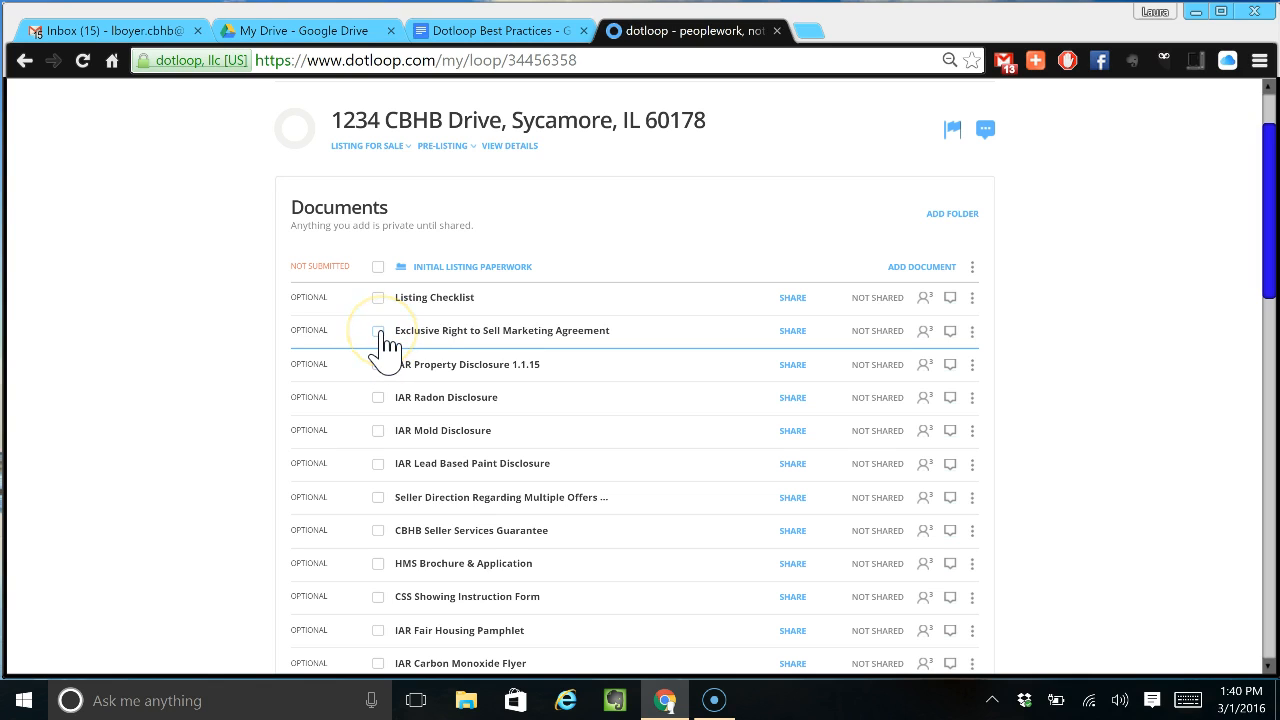
{"action": "left_click", "coordinate": [380, 332]}
{"action": "left_click", "coordinate": [379, 365]}
{"action": "left_click", "coordinate": [377, 398]}
{"action": "left_click", "coordinate": [379, 431]}
- Select Seller Direction, CBHB Seller Services Guarantee, HMS Brochure & Application and CSS Showing Instruction Form
{"action": "scroll", "coordinate": [380, 483], "scroll_direction": "down", "scroll_amount": 1}
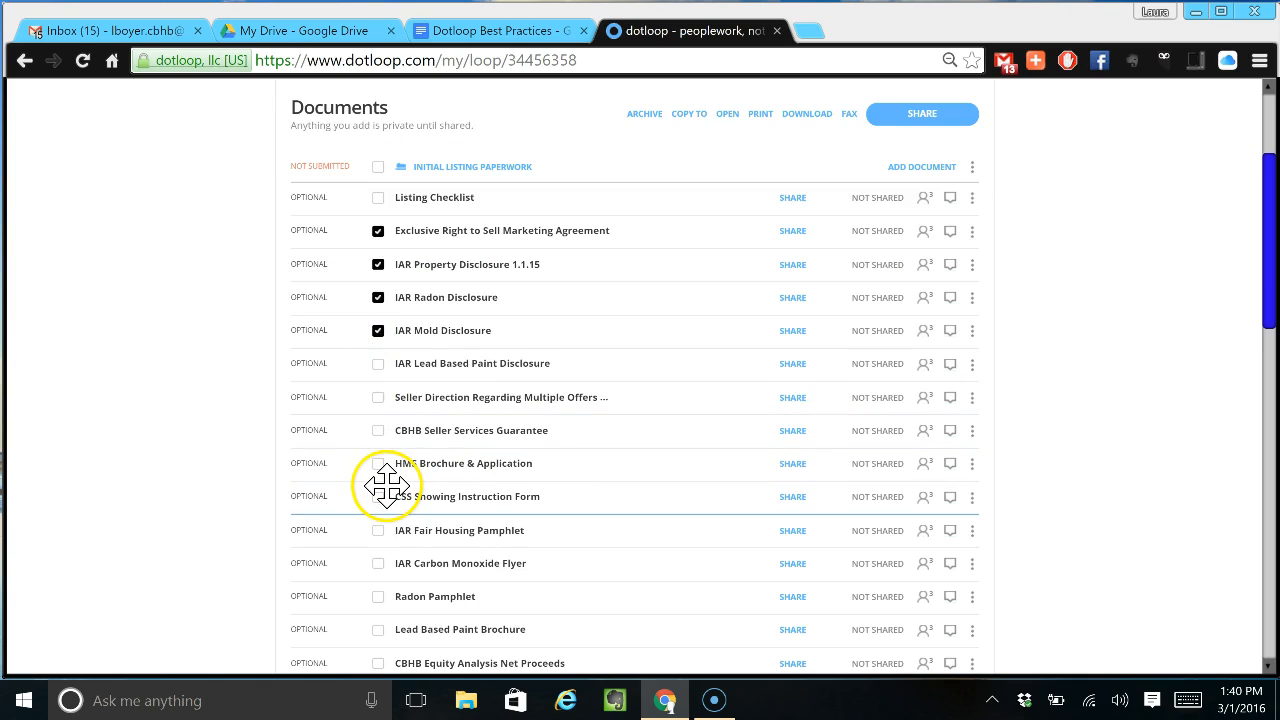
{"action": "left_click", "coordinate": [378, 398]}
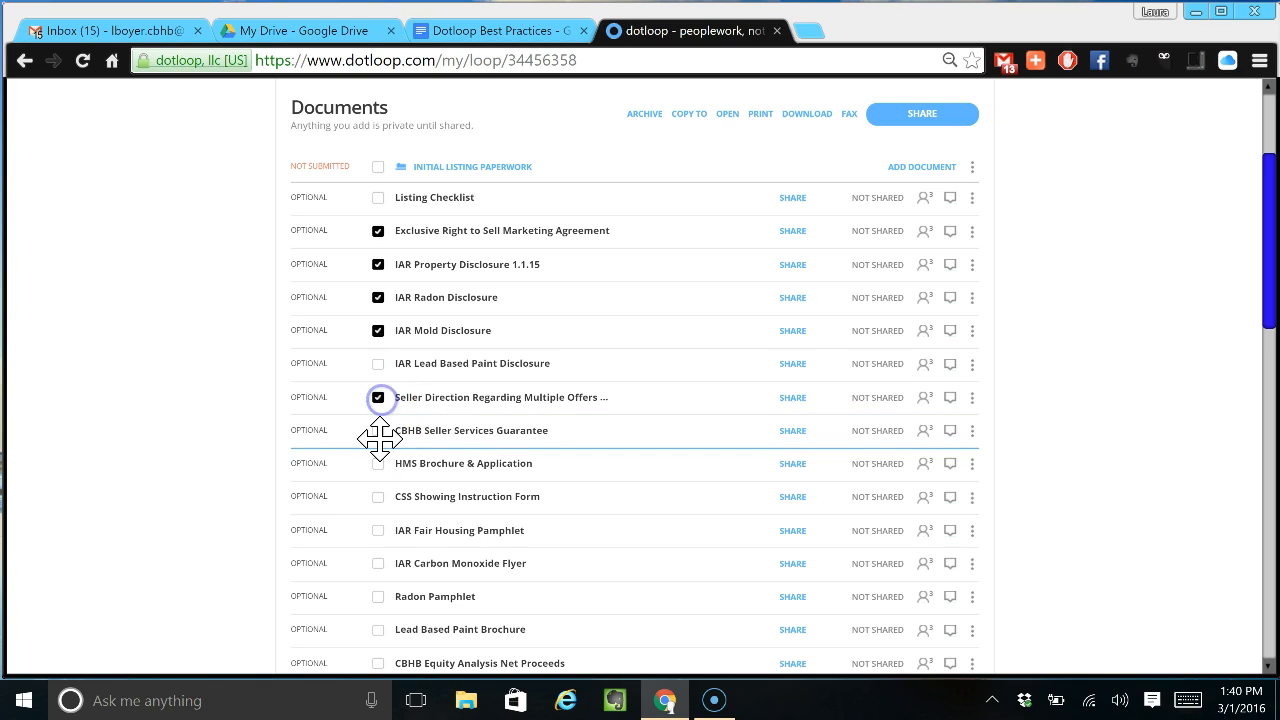
{"action": "left_click", "coordinate": [378, 431]}
{"action": "left_click", "coordinate": [379, 464]}
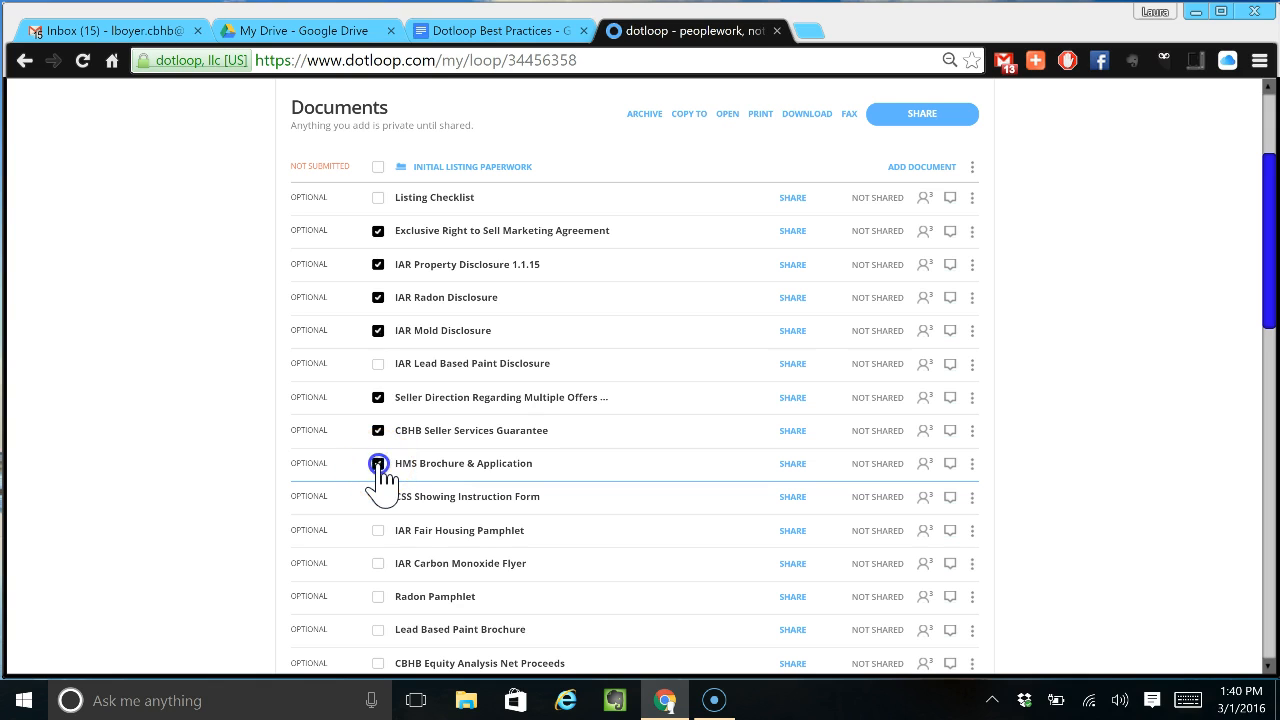
{"action": "left_click", "coordinate": [378, 497]}
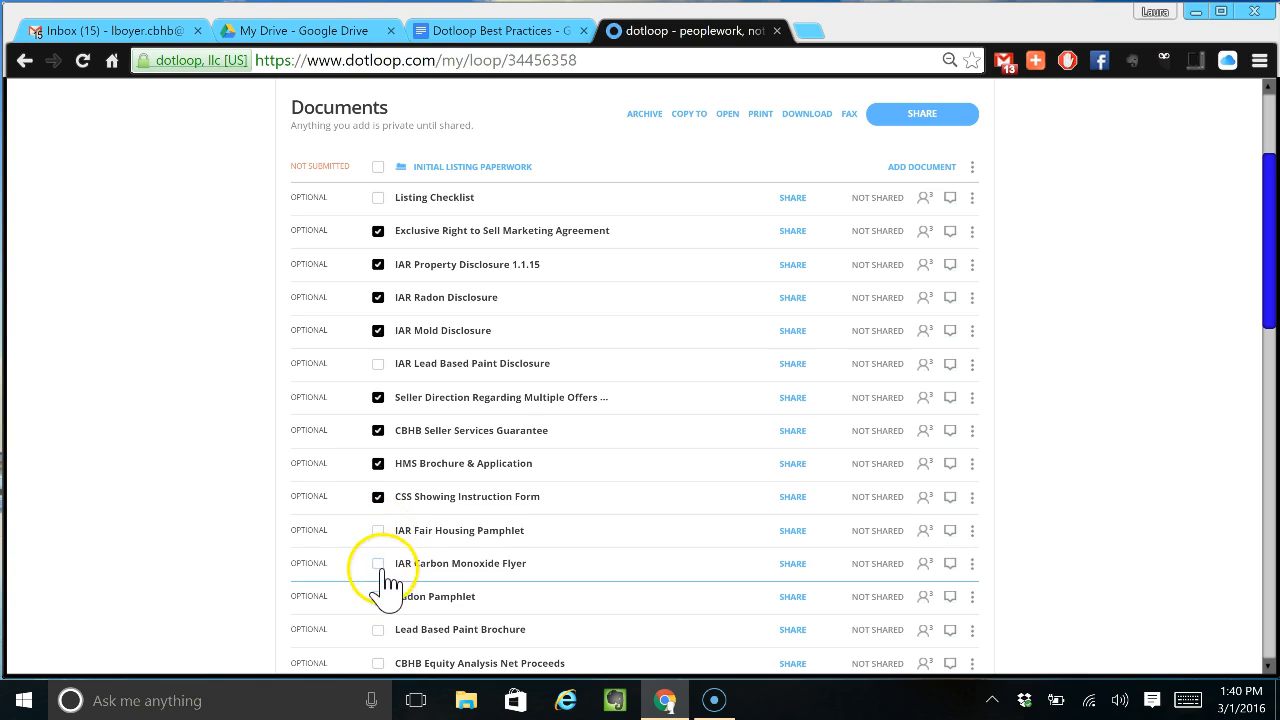
{"action": "scroll", "coordinate": [387, 615], "scroll_direction": "down", "scroll_amount": 1}
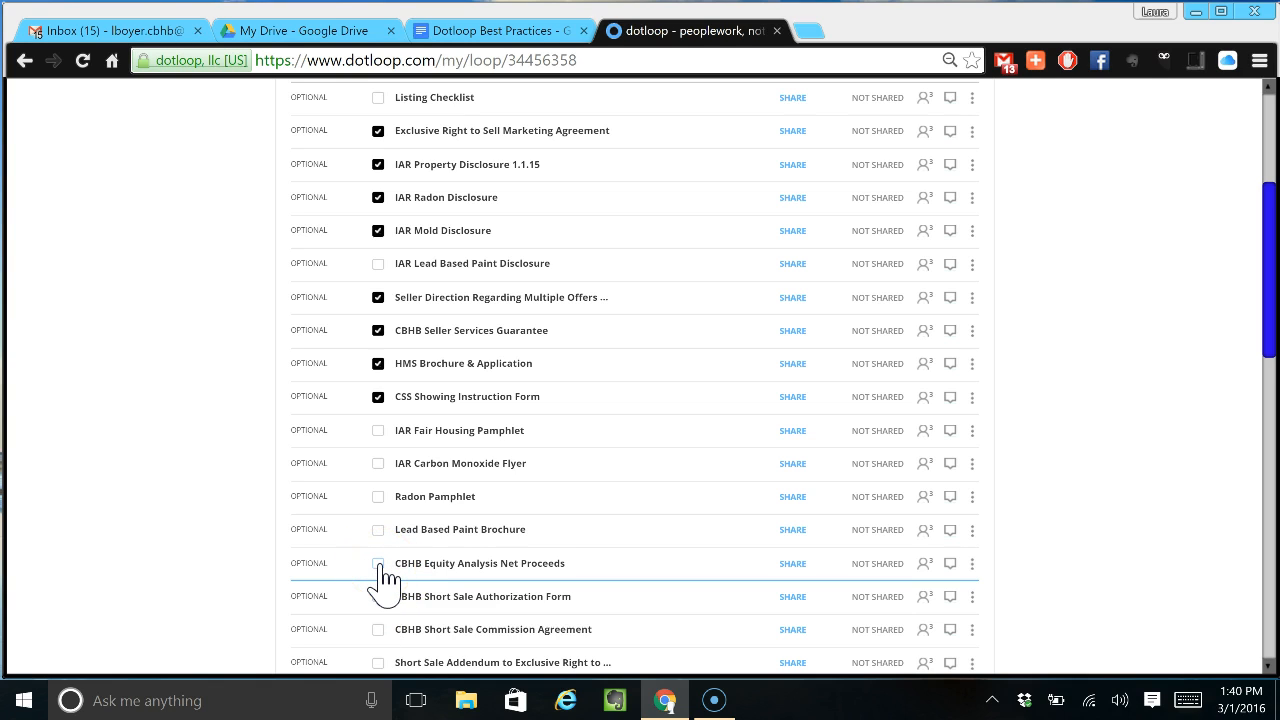
{"action": "scroll", "coordinate": [457, 494], "scroll_direction": "up", "scroll_amount": 3}
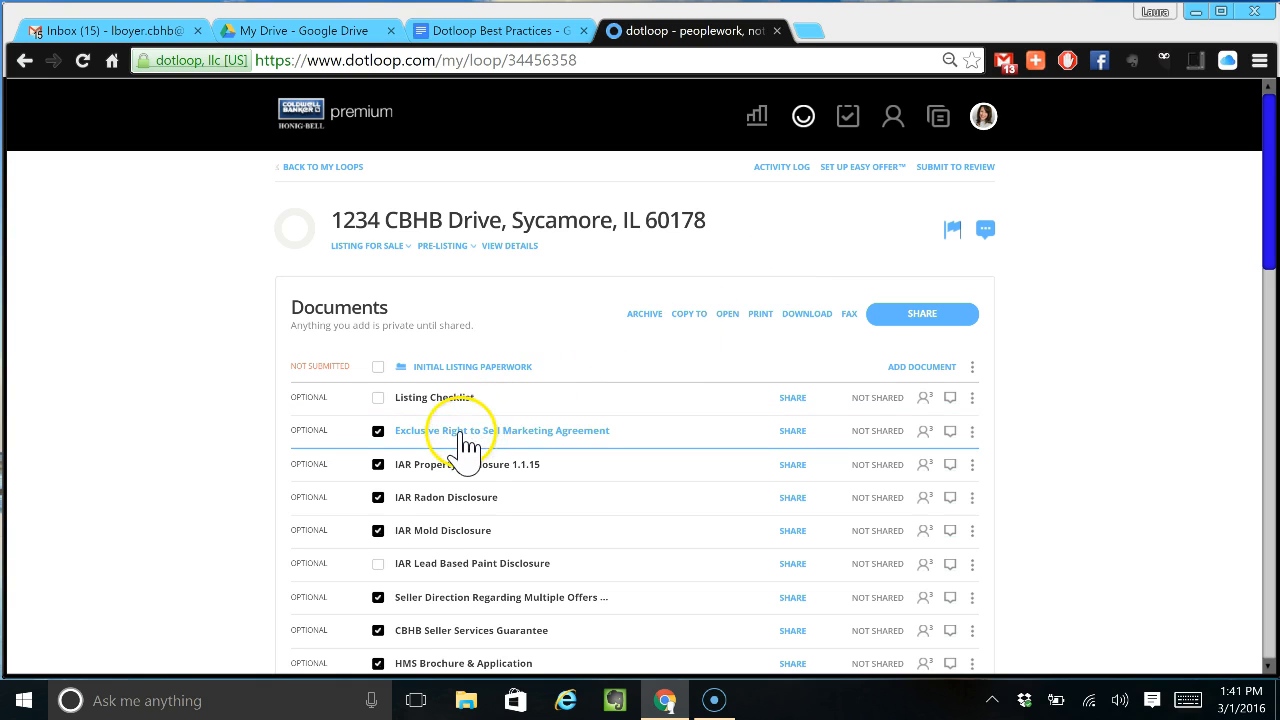
- Open the selected listing documents and autofill 32 fields with the loop's property, listing and seller details
{"action": "left_click", "coordinate": [728, 315]}
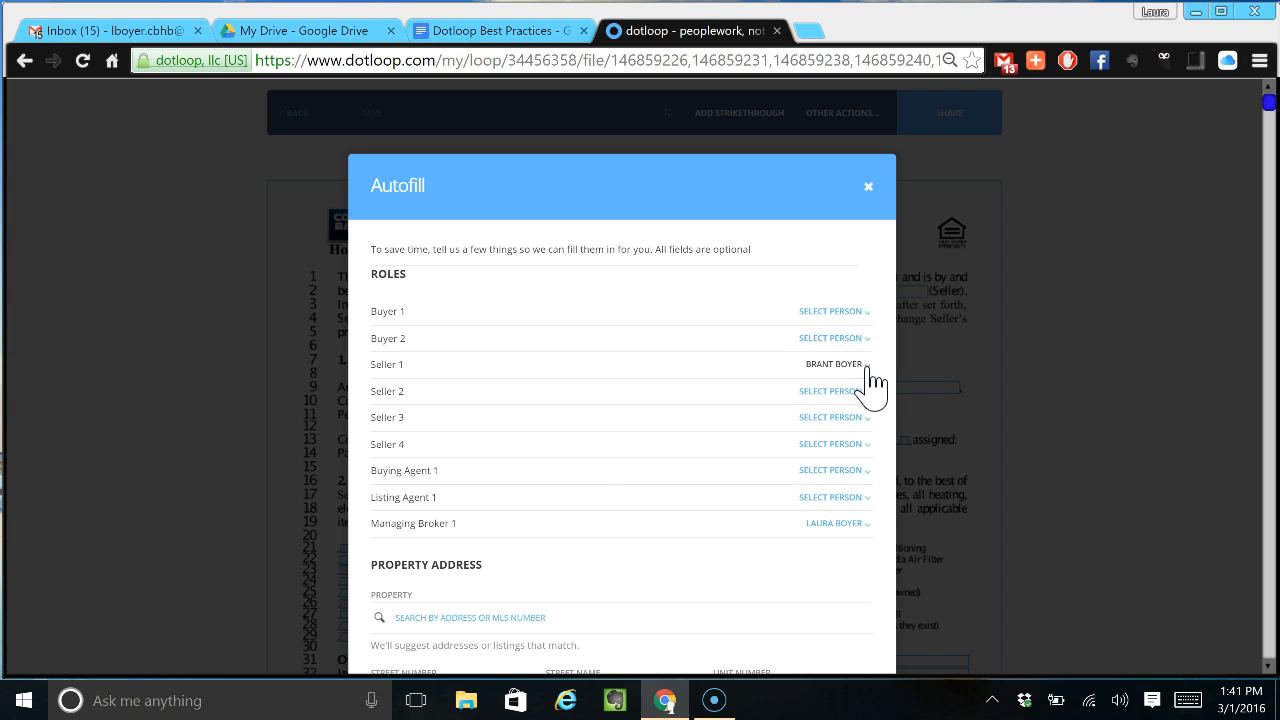
{"action": "scroll", "coordinate": [631, 523], "scroll_direction": "down", "scroll_amount": 3}
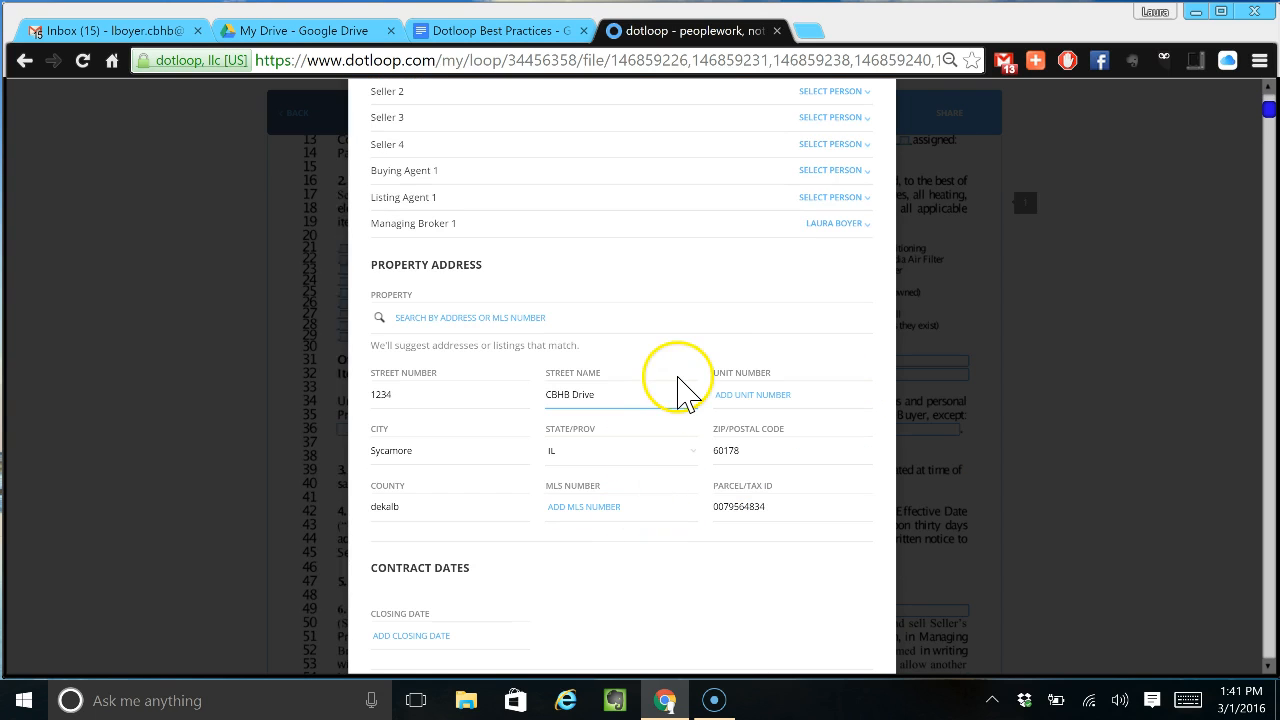
{"action": "scroll", "coordinate": [678, 390], "scroll_direction": "down", "scroll_amount": 3}
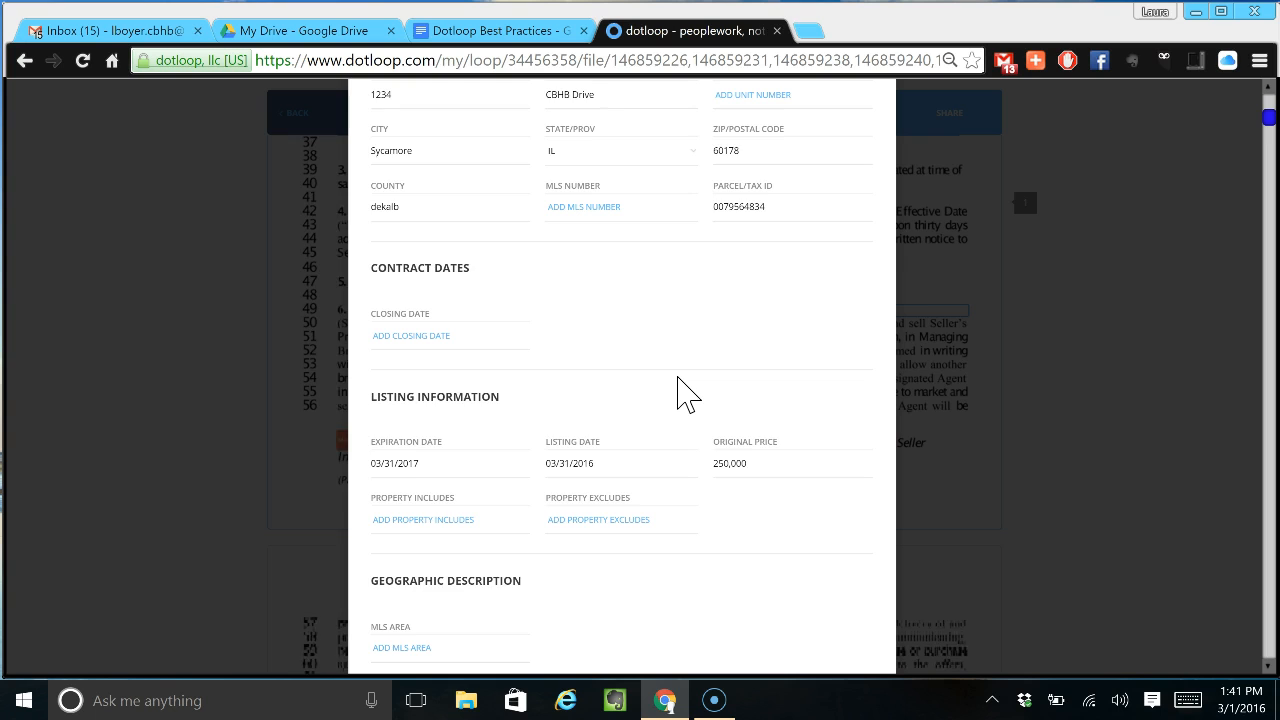
{"action": "scroll", "coordinate": [678, 390], "scroll_direction": "up", "scroll_amount": 6}
{"action": "scroll", "coordinate": [678, 390], "scroll_direction": "down", "scroll_amount": 10}
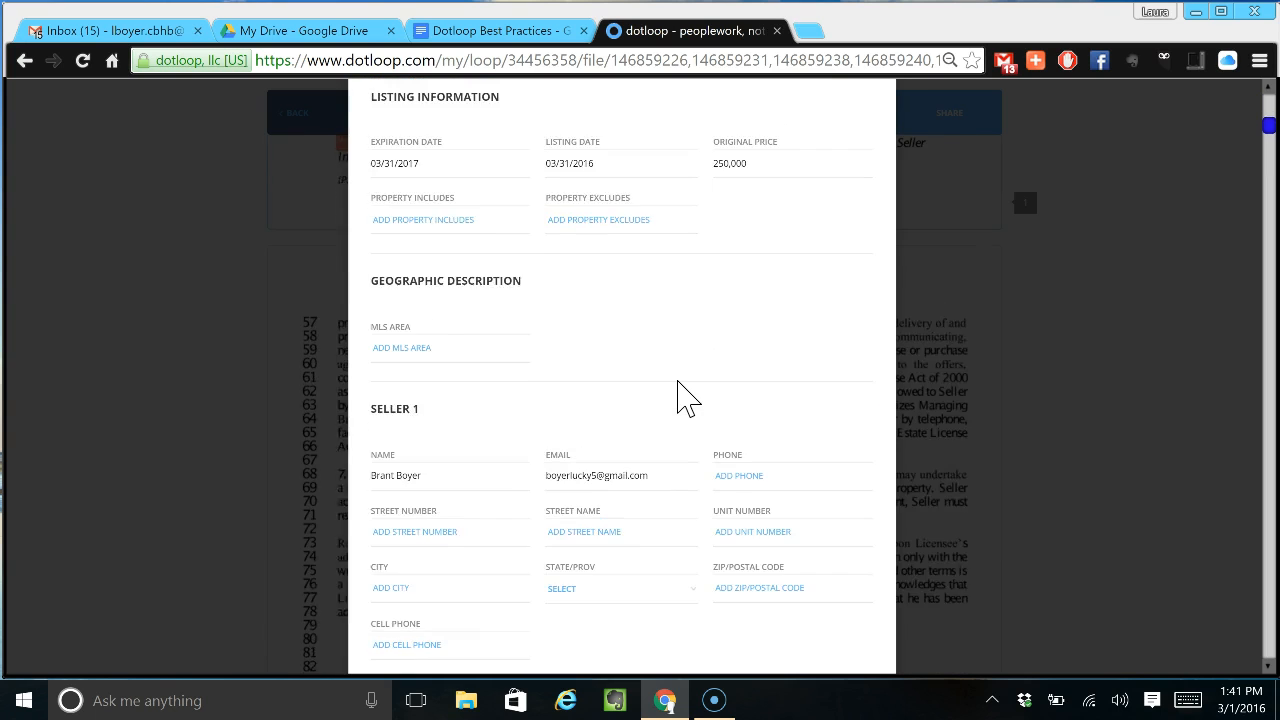
{"action": "left_click", "coordinate": [805, 522]}
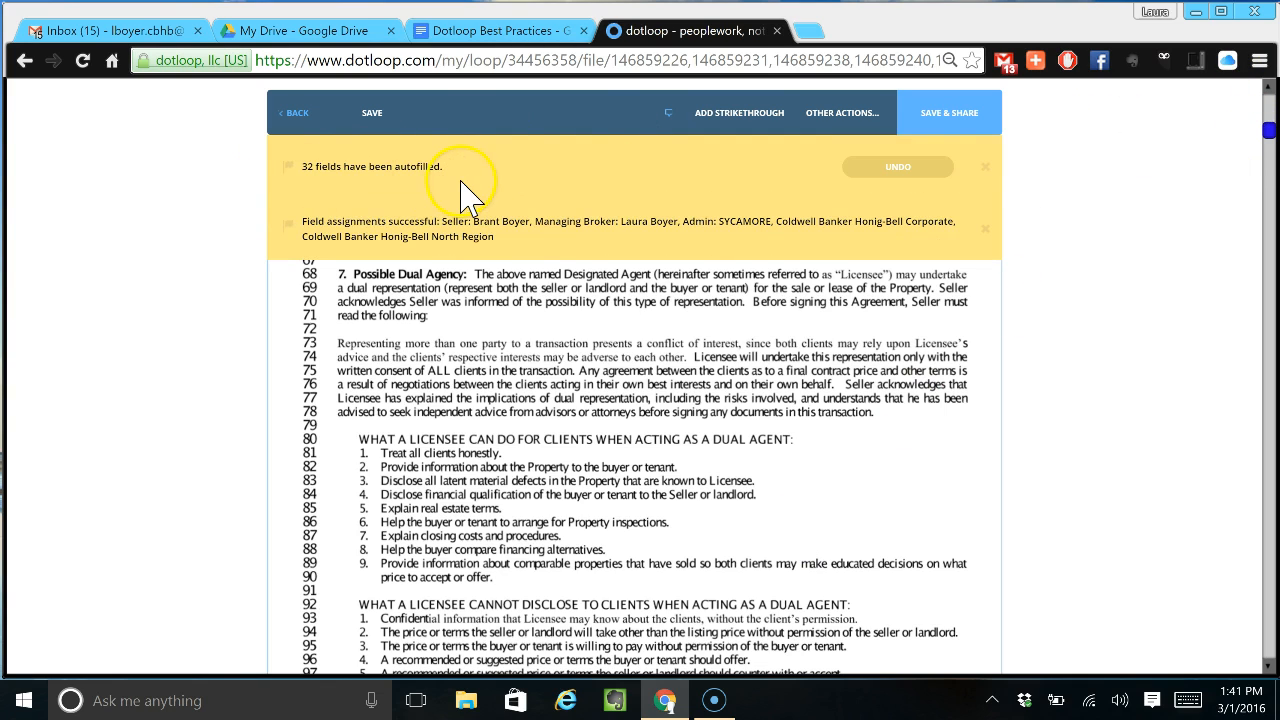
- Dismiss the autofill notices and enter 31 March 2016 as the agreement date on line 1
{"action": "left_click", "coordinate": [993, 160]}
{"action": "left_click", "coordinate": [988, 167]}
{"action": "left_click_drag", "start_coordinate": [1267, 130], "coordinate": [1270, 104]}
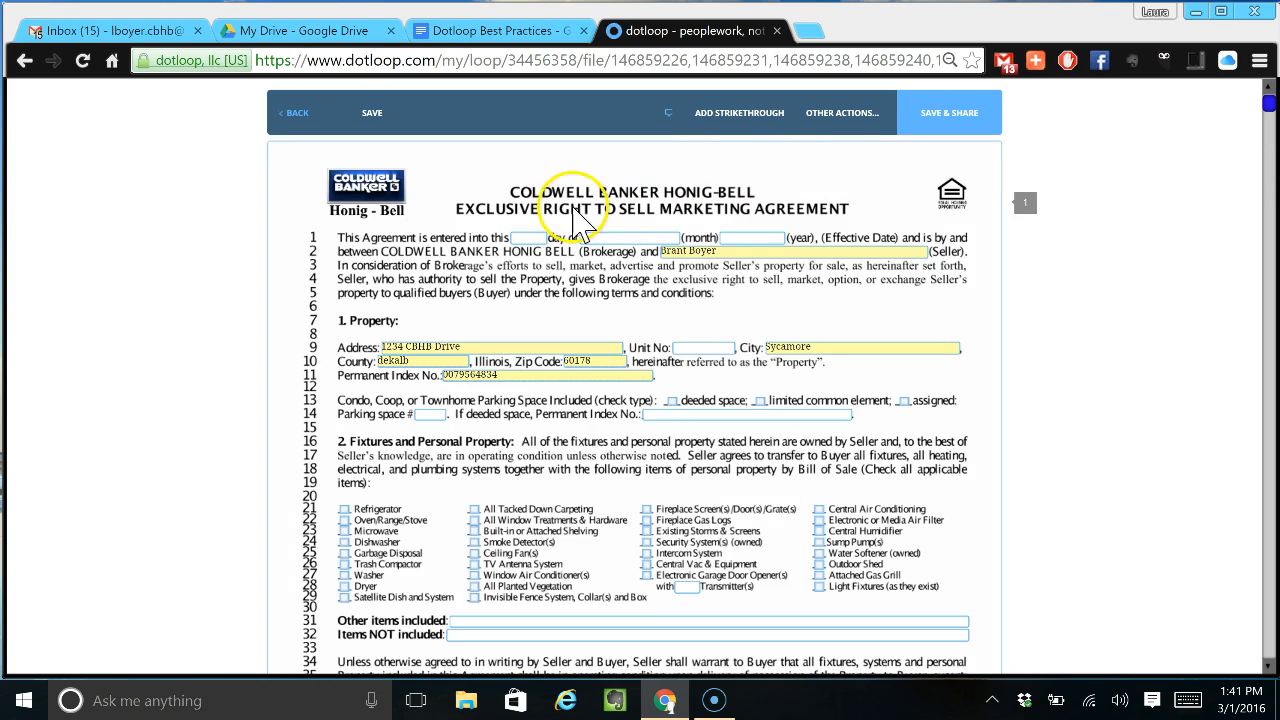
{"action": "left_click", "coordinate": [530, 237]}
{"action": "type", "text": "31"}
{"action": "left_click", "coordinate": [615, 234]}
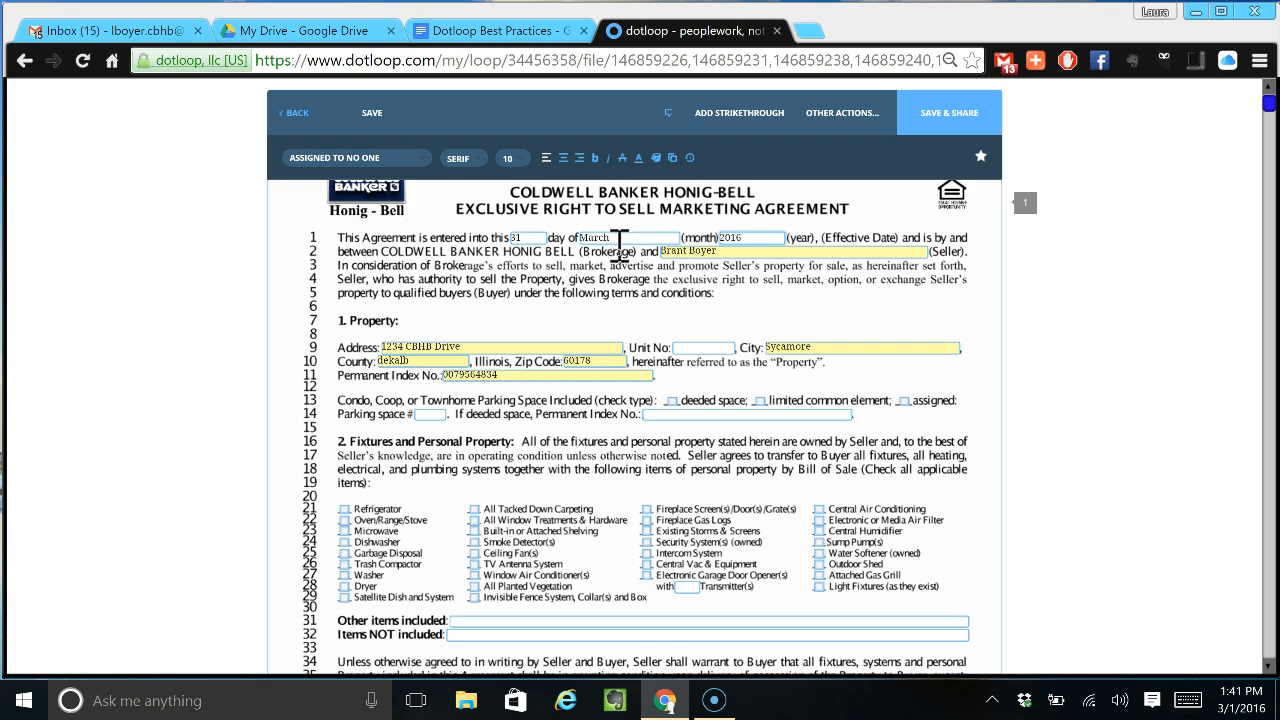
- Tick the Oven/Range/Stove and Microwave checkboxes as included items
{"action": "scroll", "coordinate": [620, 242], "scroll_direction": "down", "scroll_amount": 2}
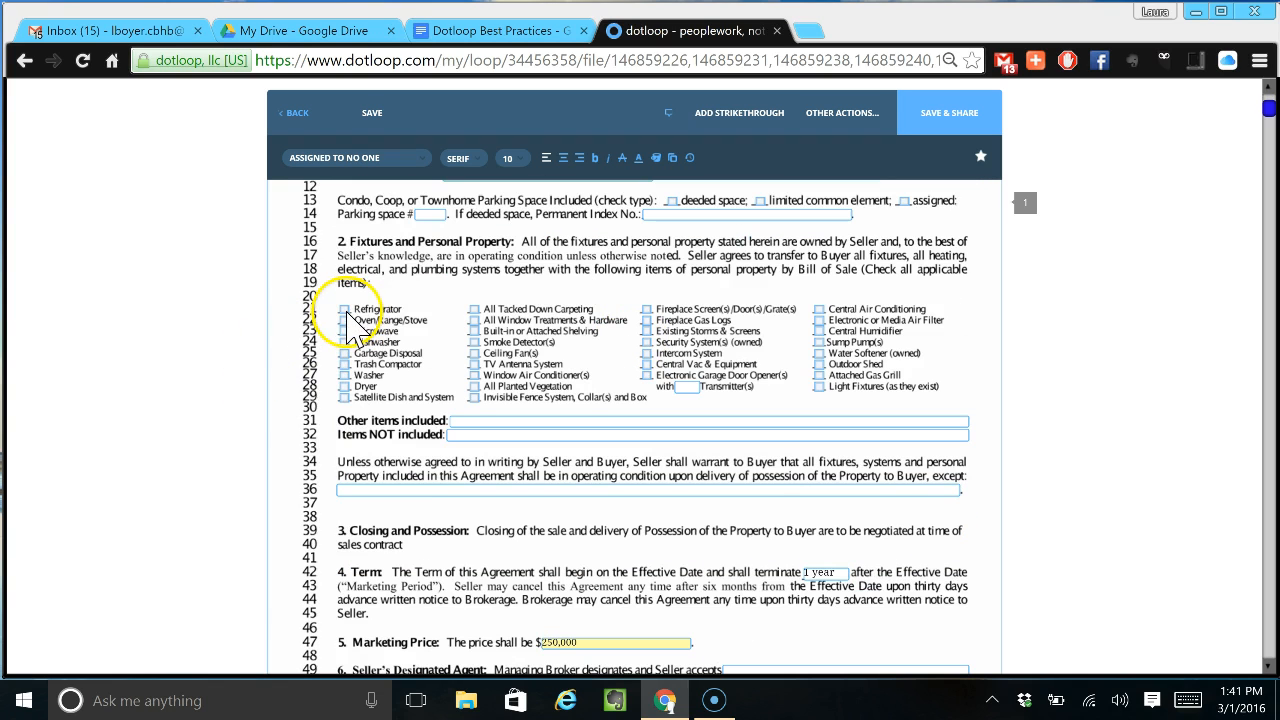
{"action": "left_click", "coordinate": [343, 321]}
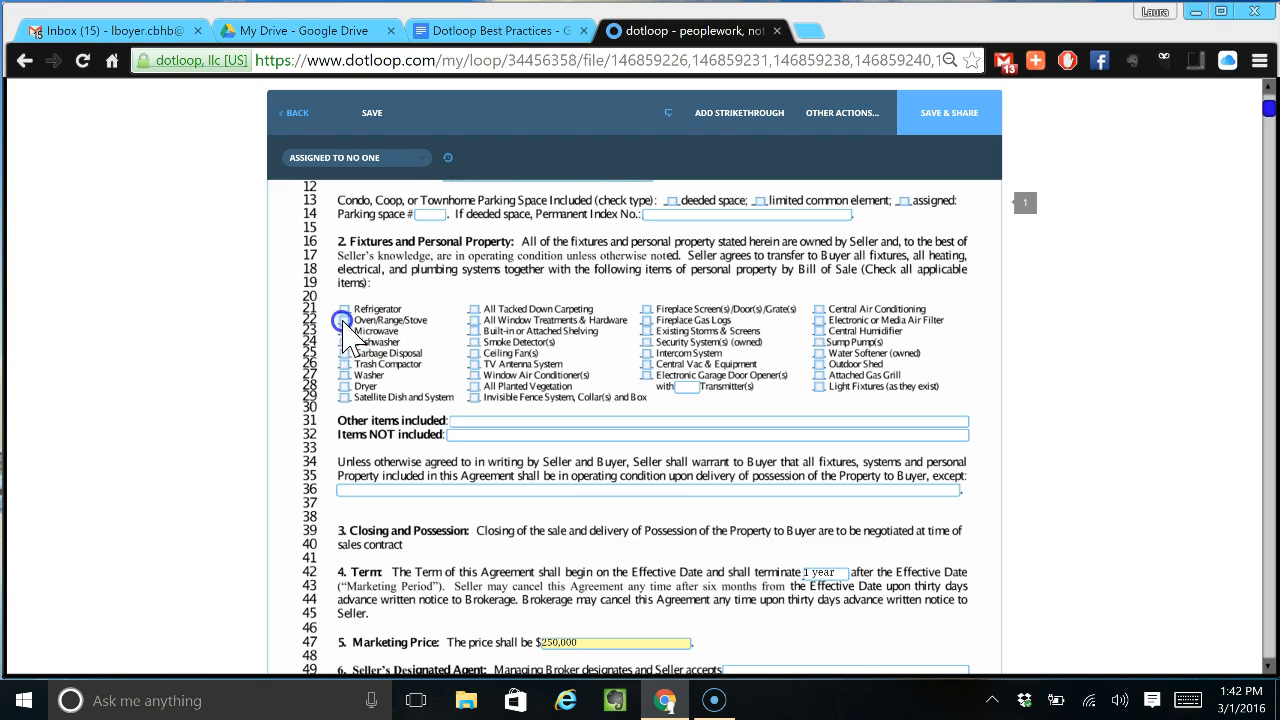
{"action": "left_click", "coordinate": [344, 331]}
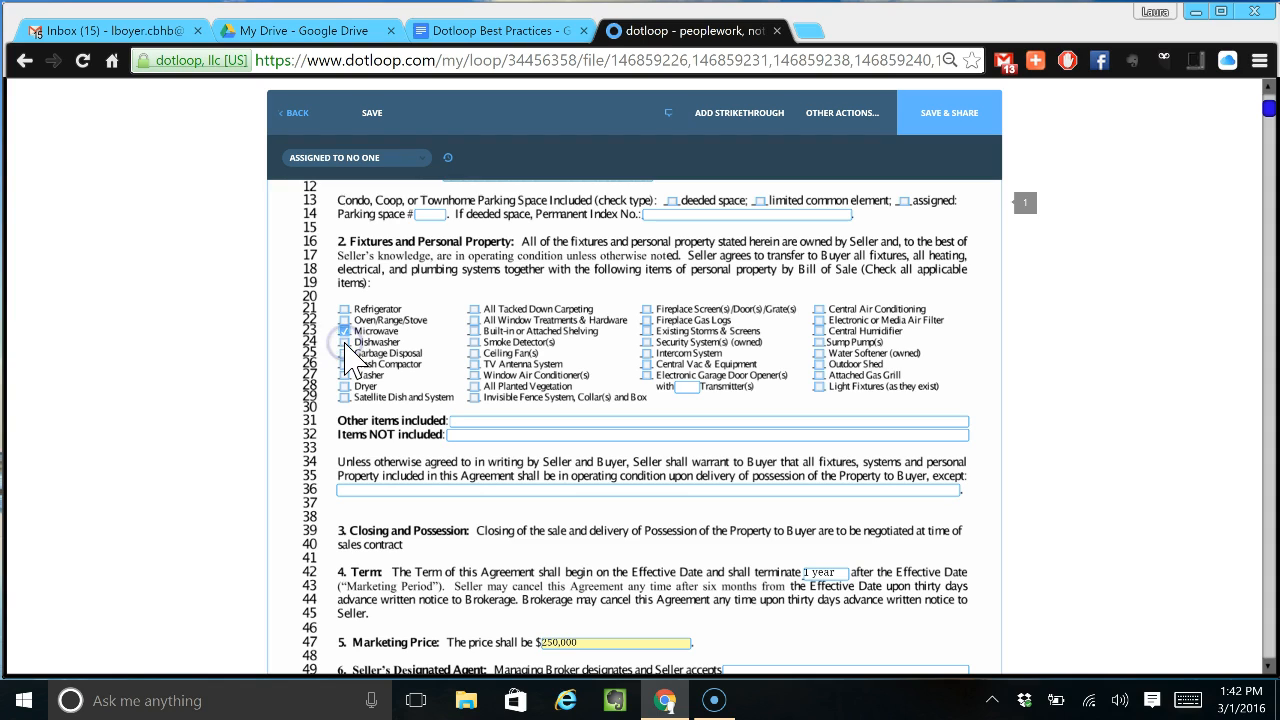
{"action": "left_click", "coordinate": [345, 343]}
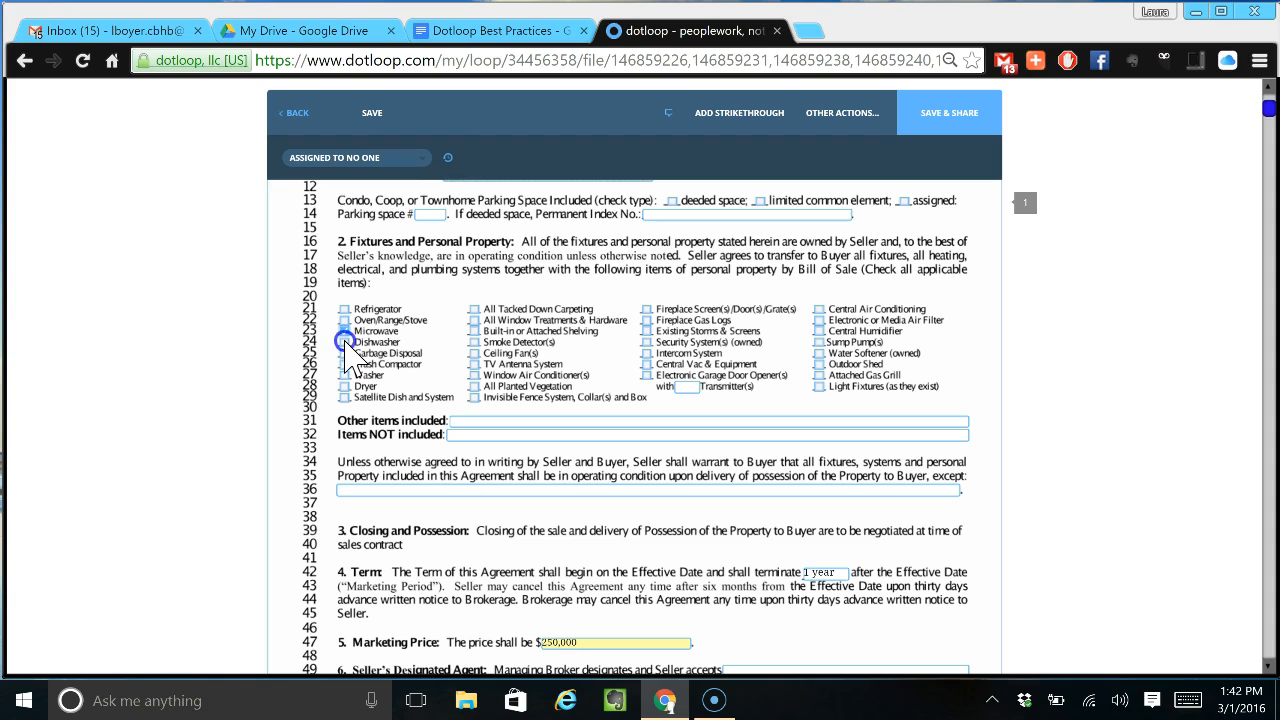
- Fill the seller's designated agent on line 49 from the autocomplete suggestions
{"action": "scroll", "coordinate": [560, 478], "scroll_direction": "down", "scroll_amount": 2}
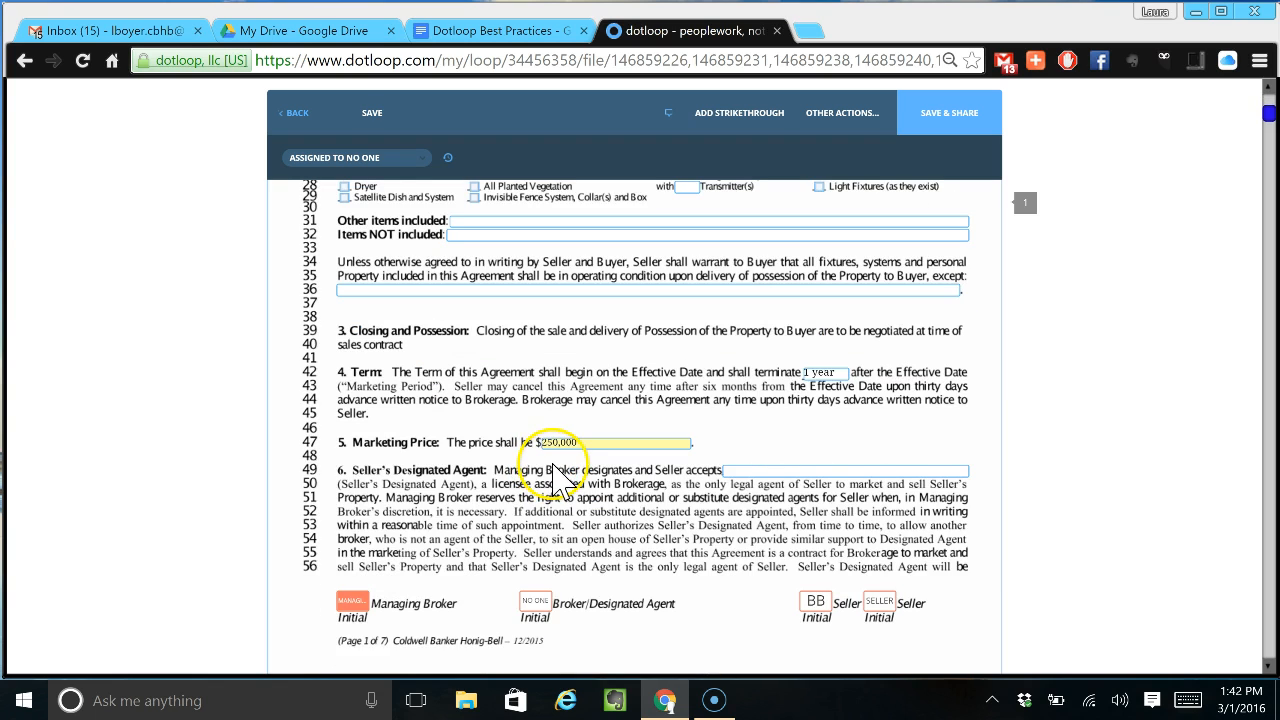
{"action": "left_click", "coordinate": [797, 470]}
{"action": "type", "text": "Laura Bo"}
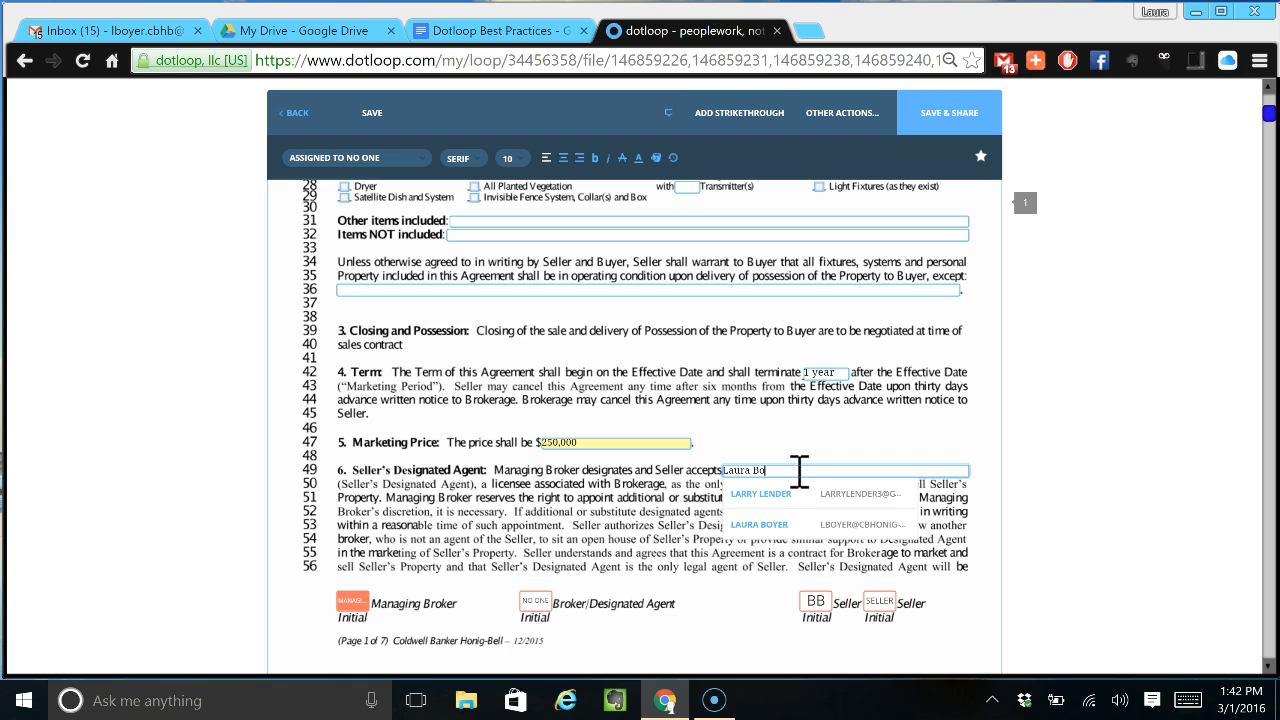
{"action": "left_click", "coordinate": [804, 490]}
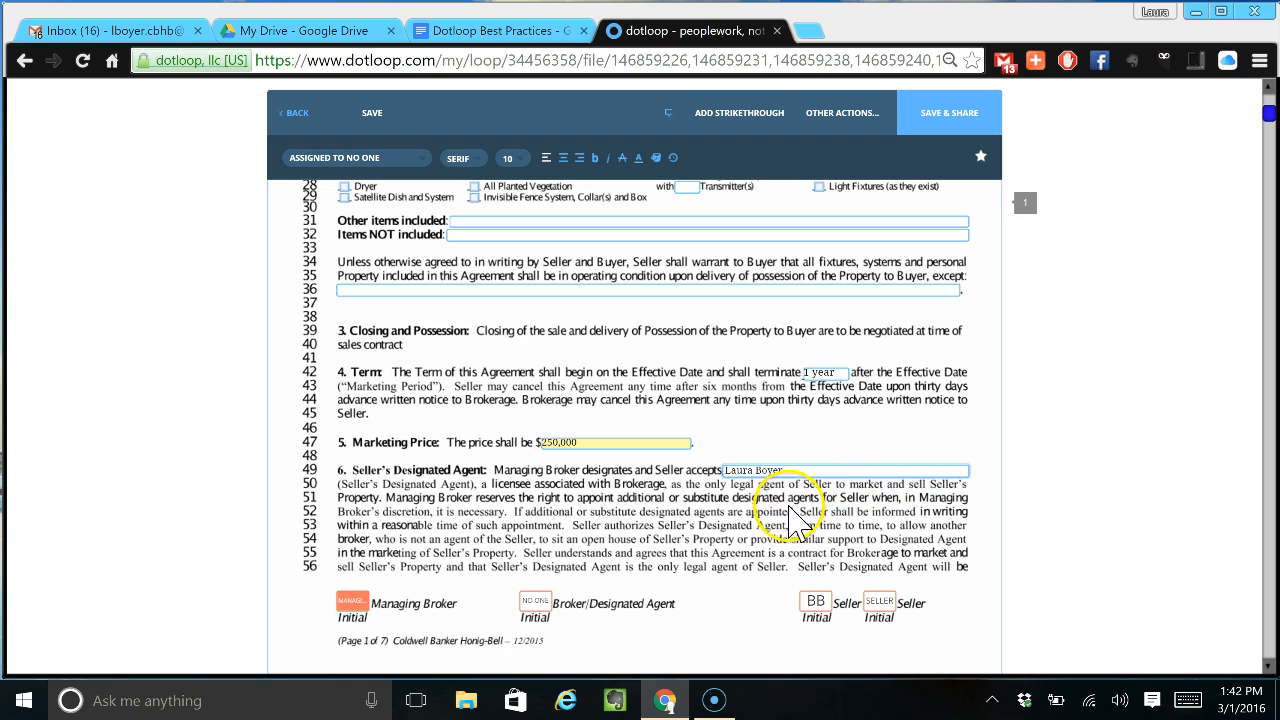
- Clear and restore the seller's initials box, then review the rest of the agreement
{"action": "scroll", "coordinate": [778, 537], "scroll_direction": "down", "scroll_amount": 1}
{"action": "scroll", "coordinate": [778, 537], "scroll_direction": "down", "scroll_amount": 1}
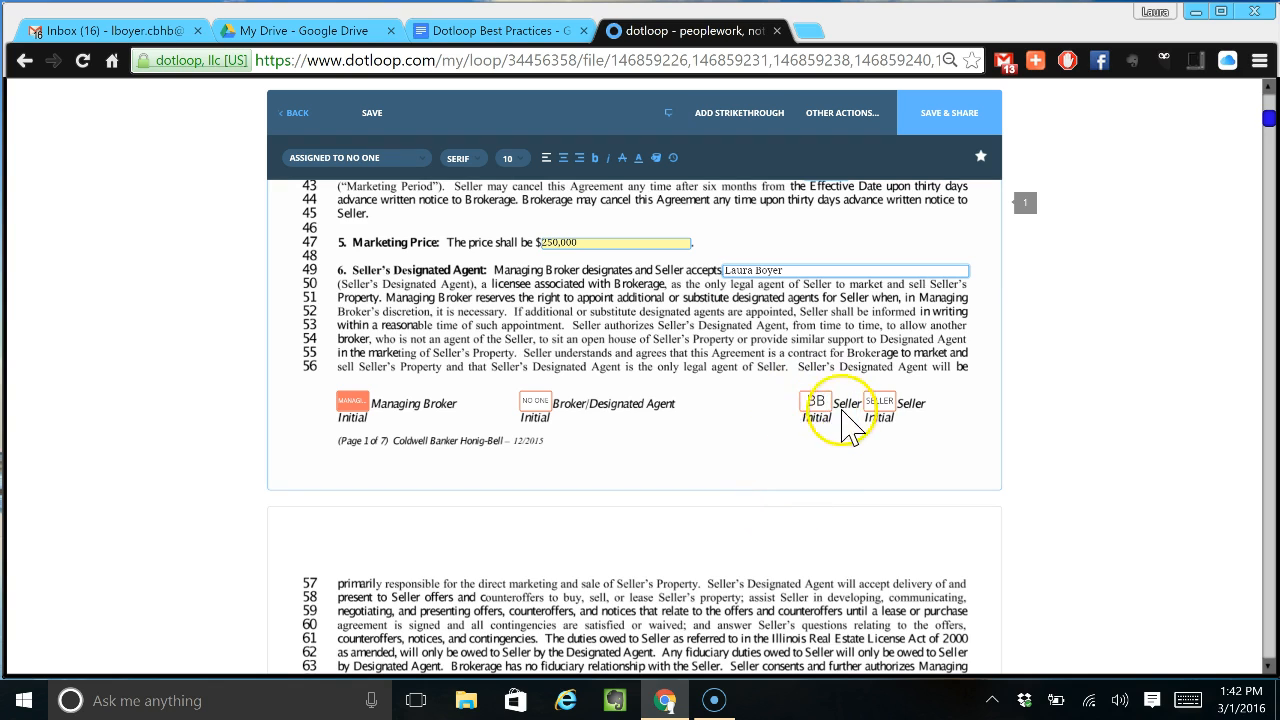
{"action": "left_click", "coordinate": [822, 402]}
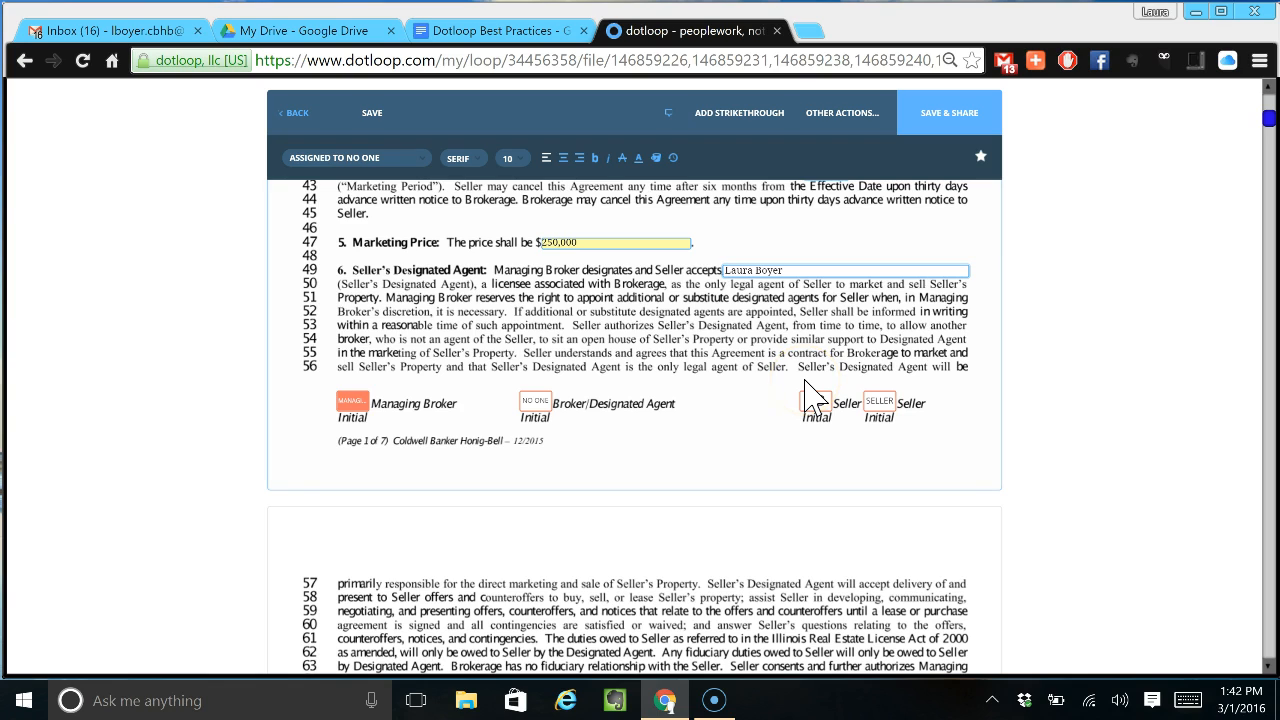
{"action": "left_click", "coordinate": [815, 405]}
{"action": "scroll", "coordinate": [645, 425], "scroll_direction": "down", "scroll_amount": 10}
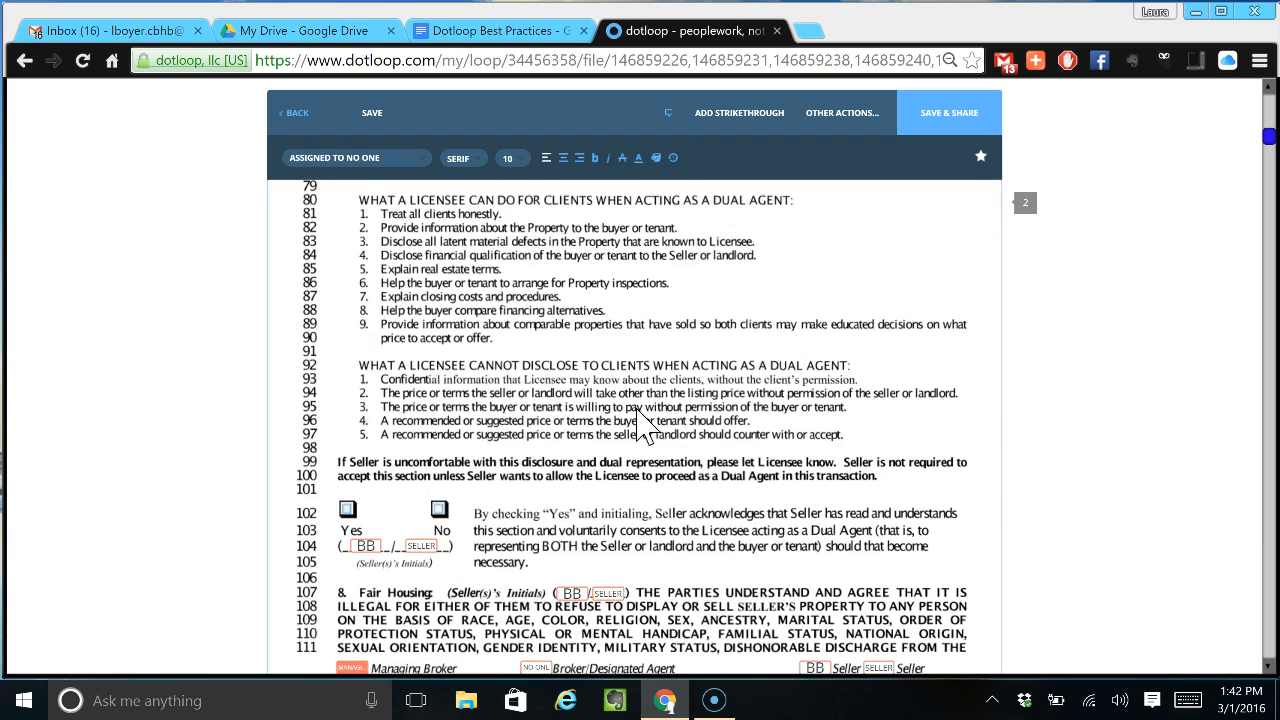
{"action": "scroll", "coordinate": [645, 425], "scroll_direction": "down", "scroll_amount": 5}
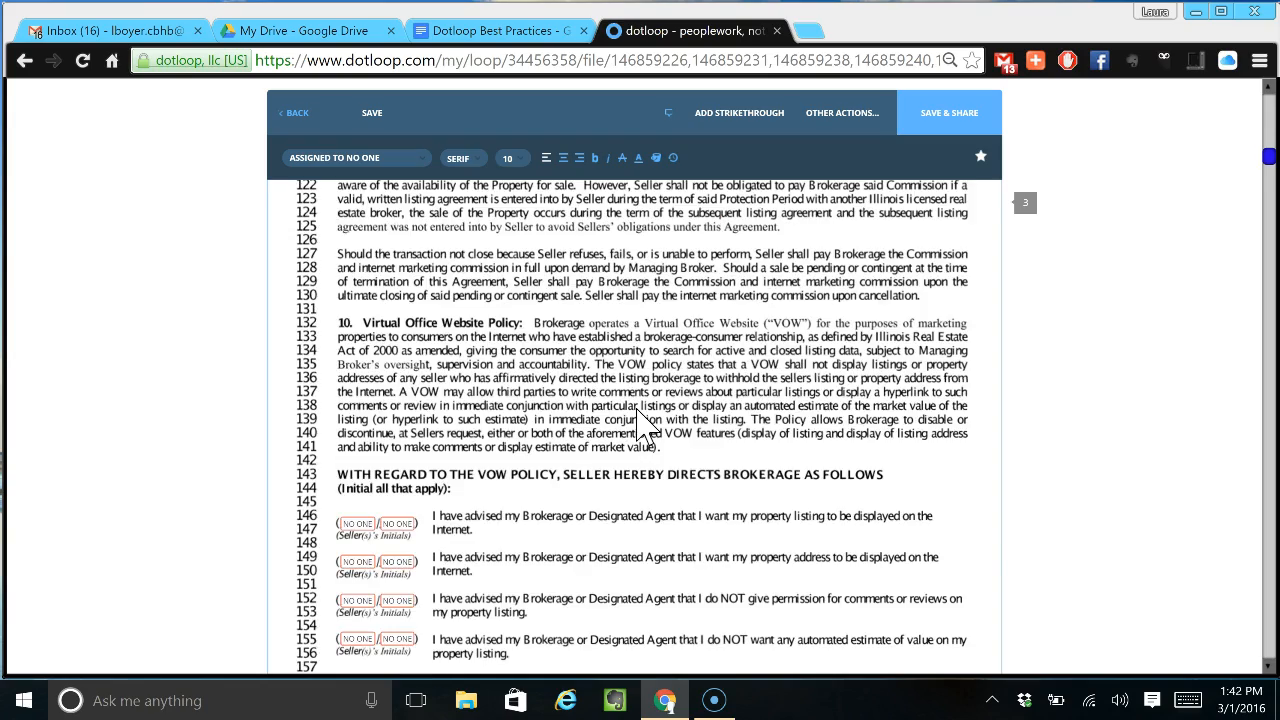
{"action": "scroll", "coordinate": [645, 425], "scroll_direction": "down", "scroll_amount": 10}
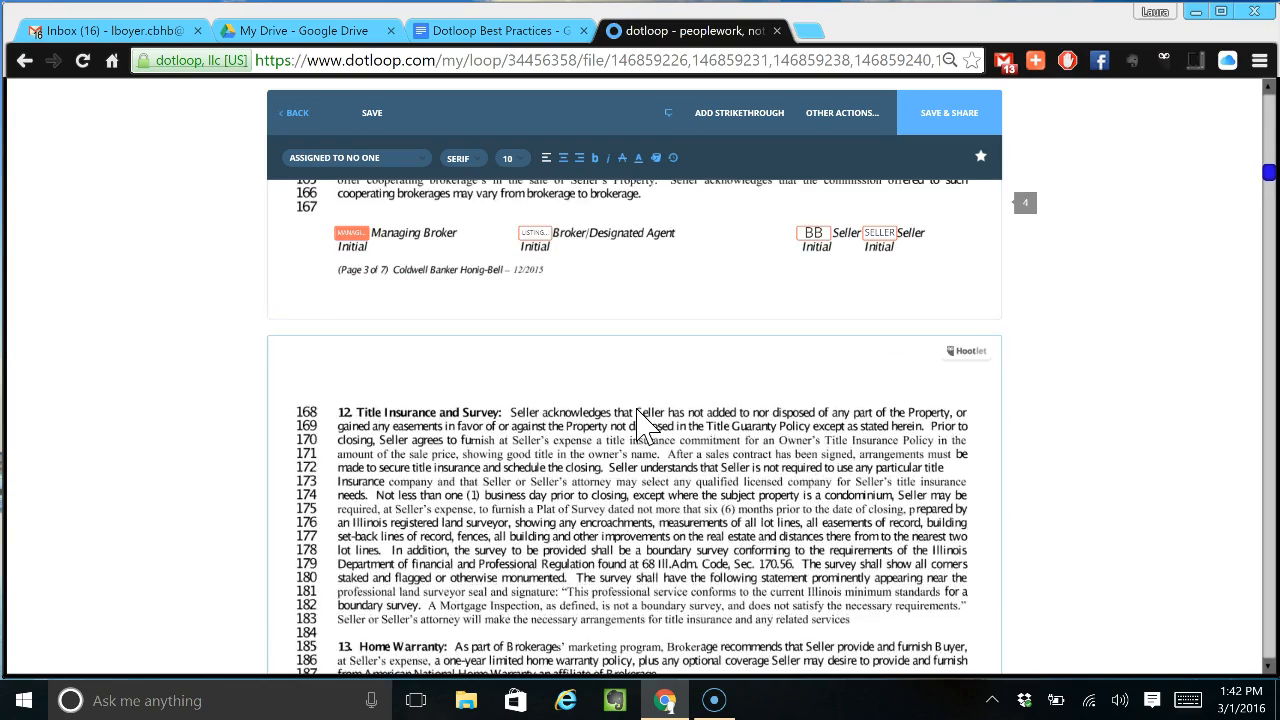
- Share the 8 documents with the seller as Can Fill & Sign, attaching the PDF to the email
{"action": "left_click", "coordinate": [949, 116]}
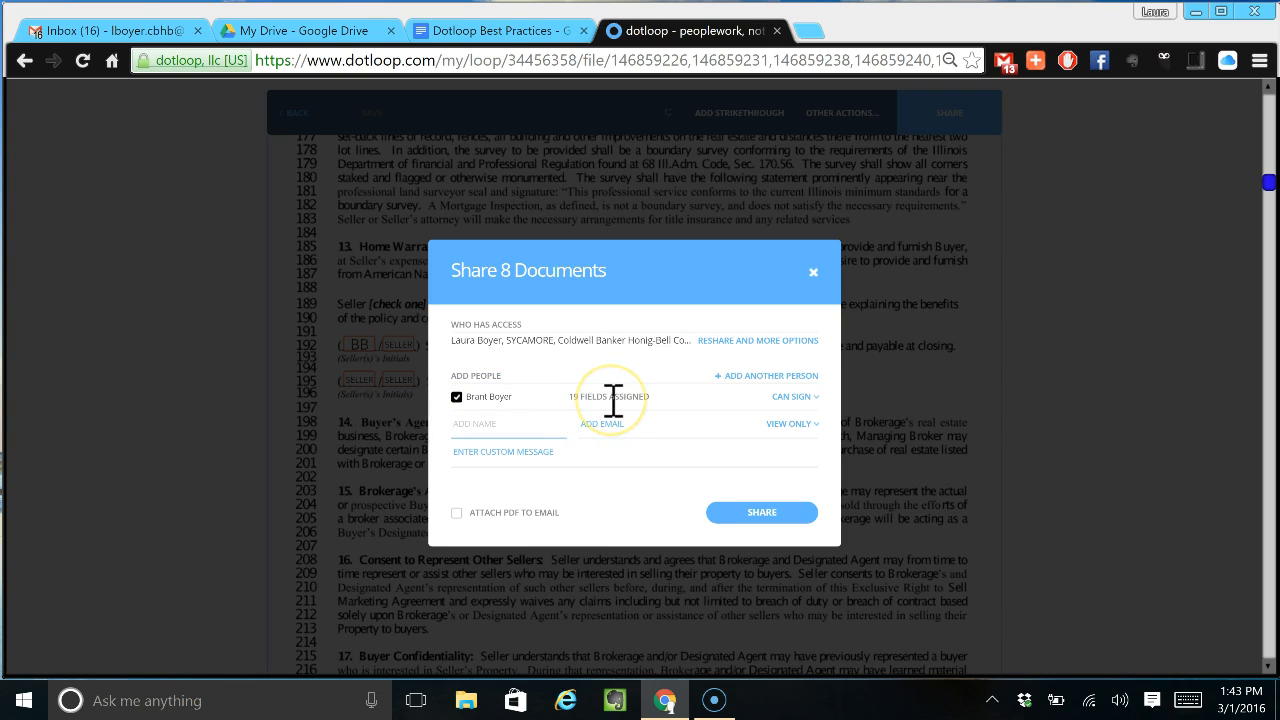
{"action": "left_click", "coordinate": [790, 423]}
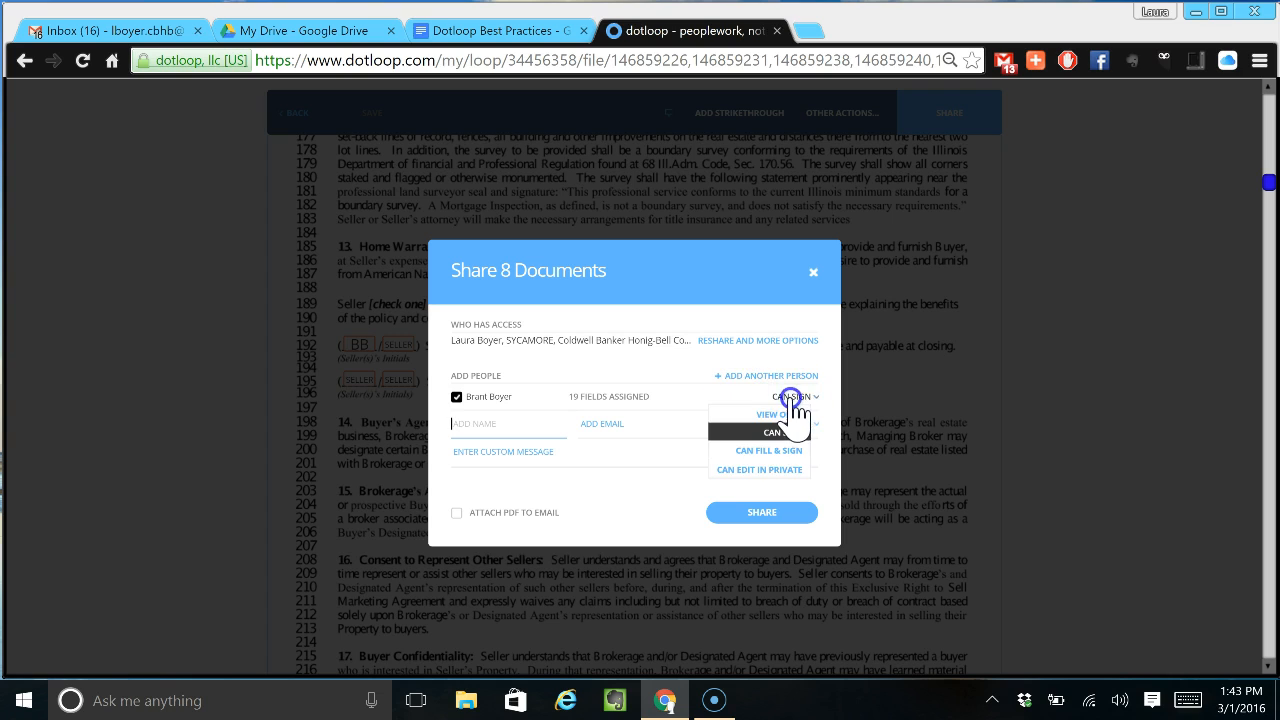
{"action": "left_click", "coordinate": [773, 451]}
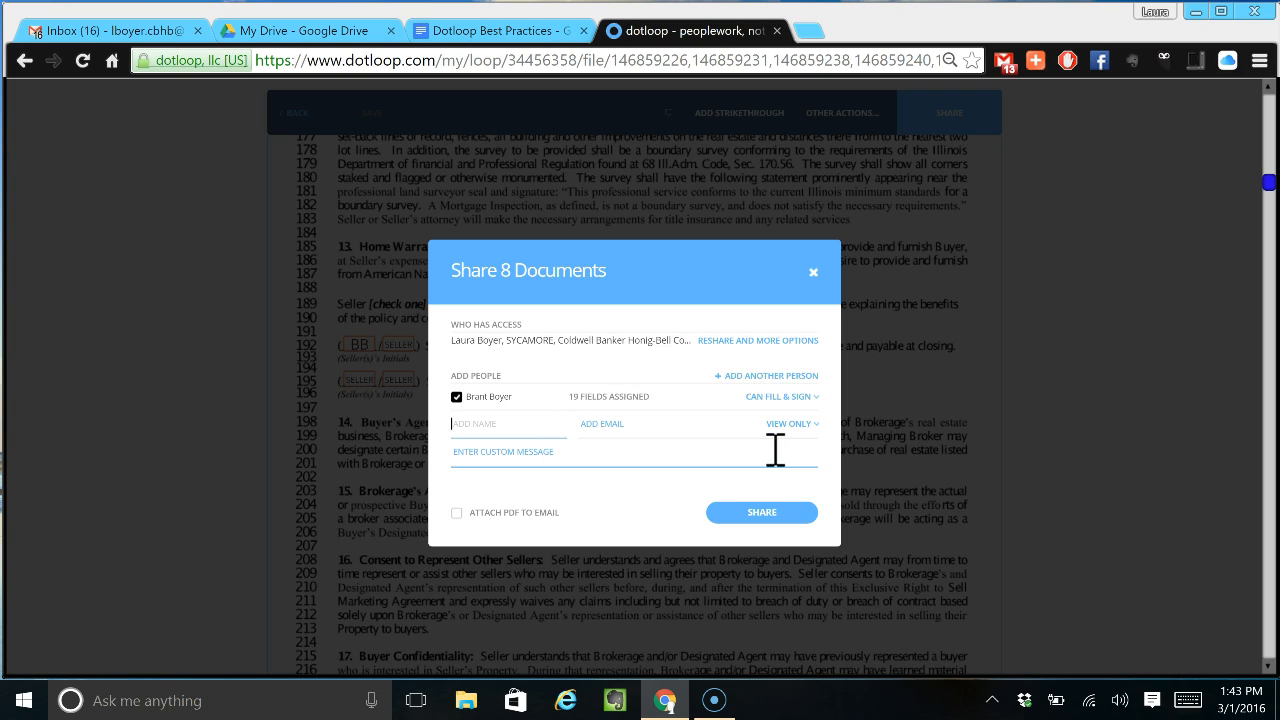
{"action": "left_click", "coordinate": [737, 325]}
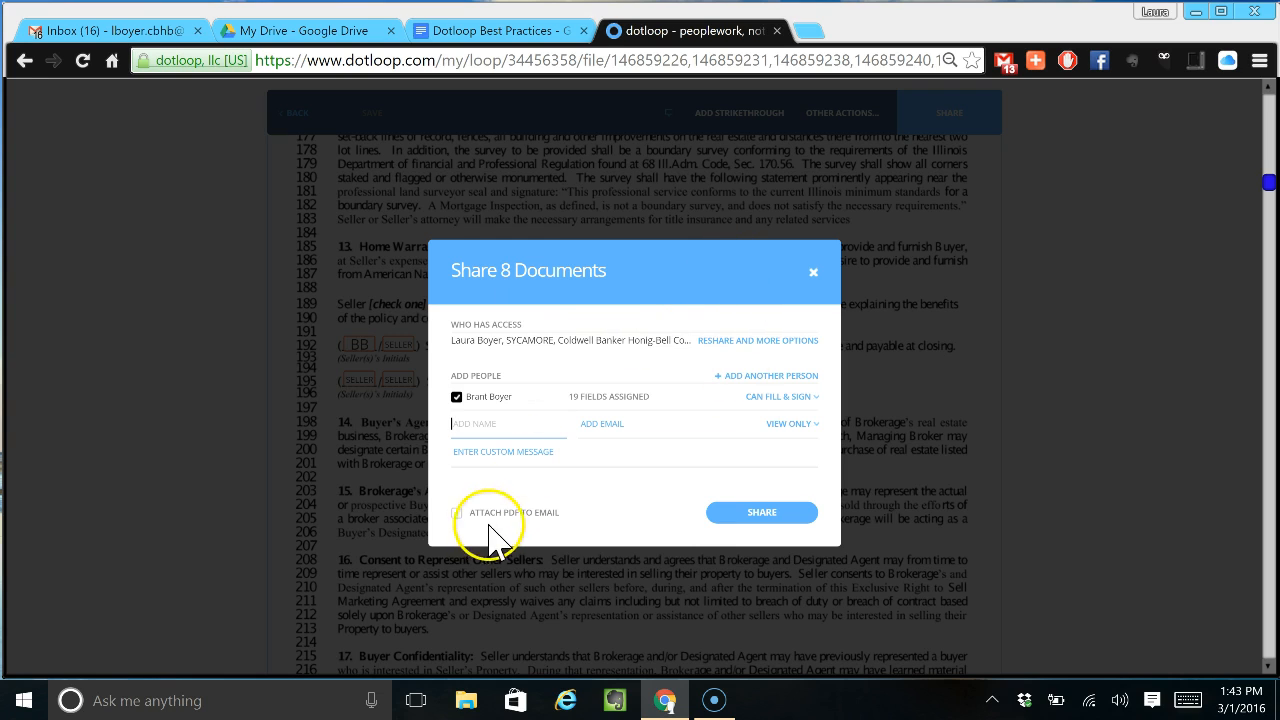
{"action": "left_click", "coordinate": [456, 513]}
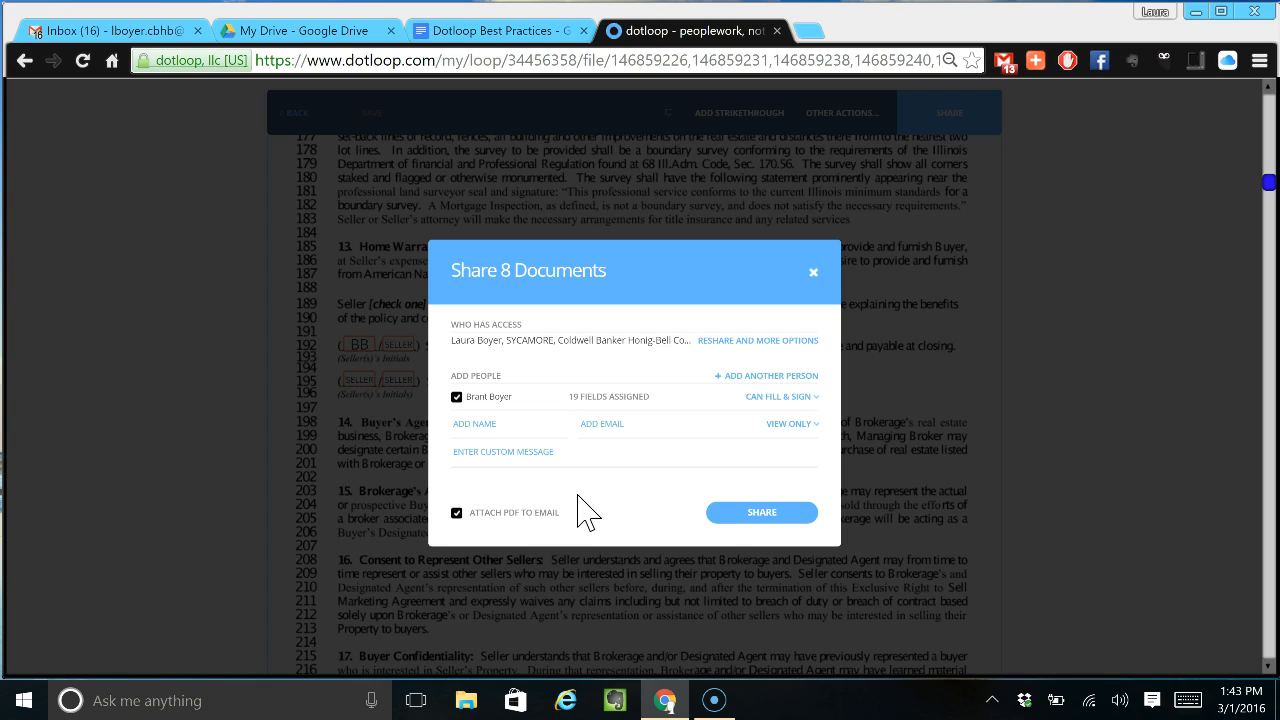
{"action": "left_click", "coordinate": [740, 514]}
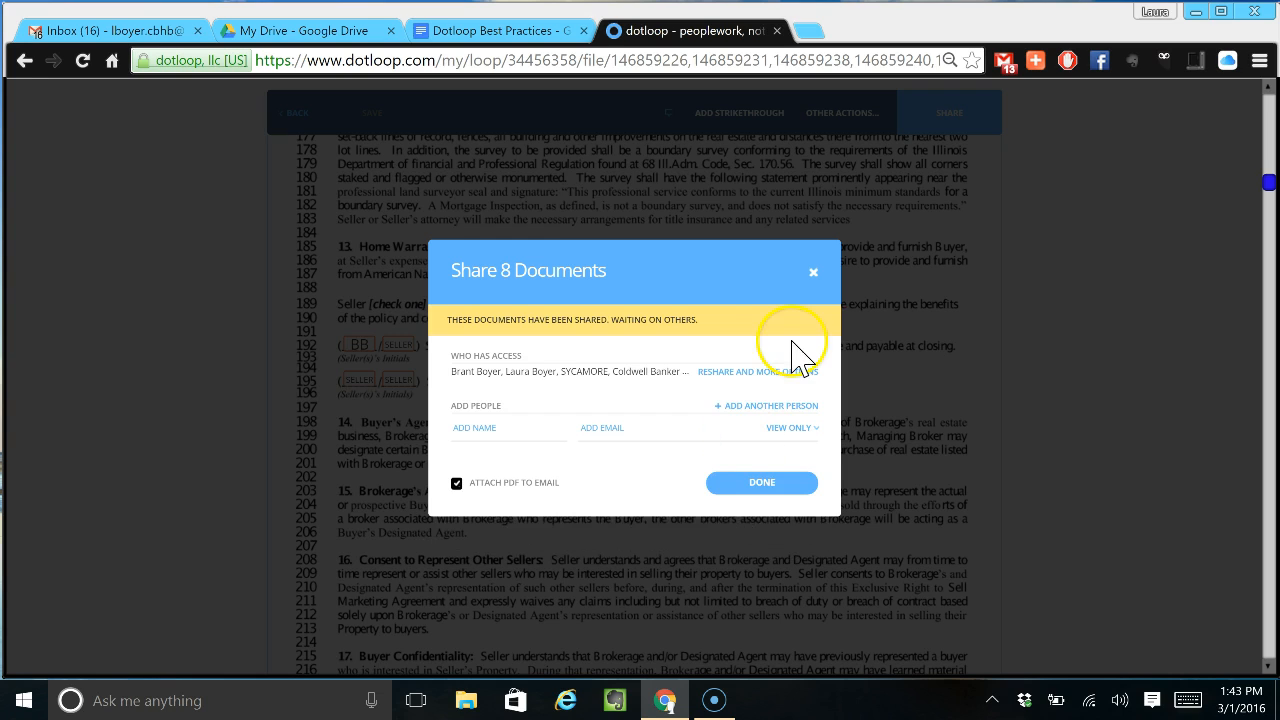
{"action": "left_click", "coordinate": [762, 483]}
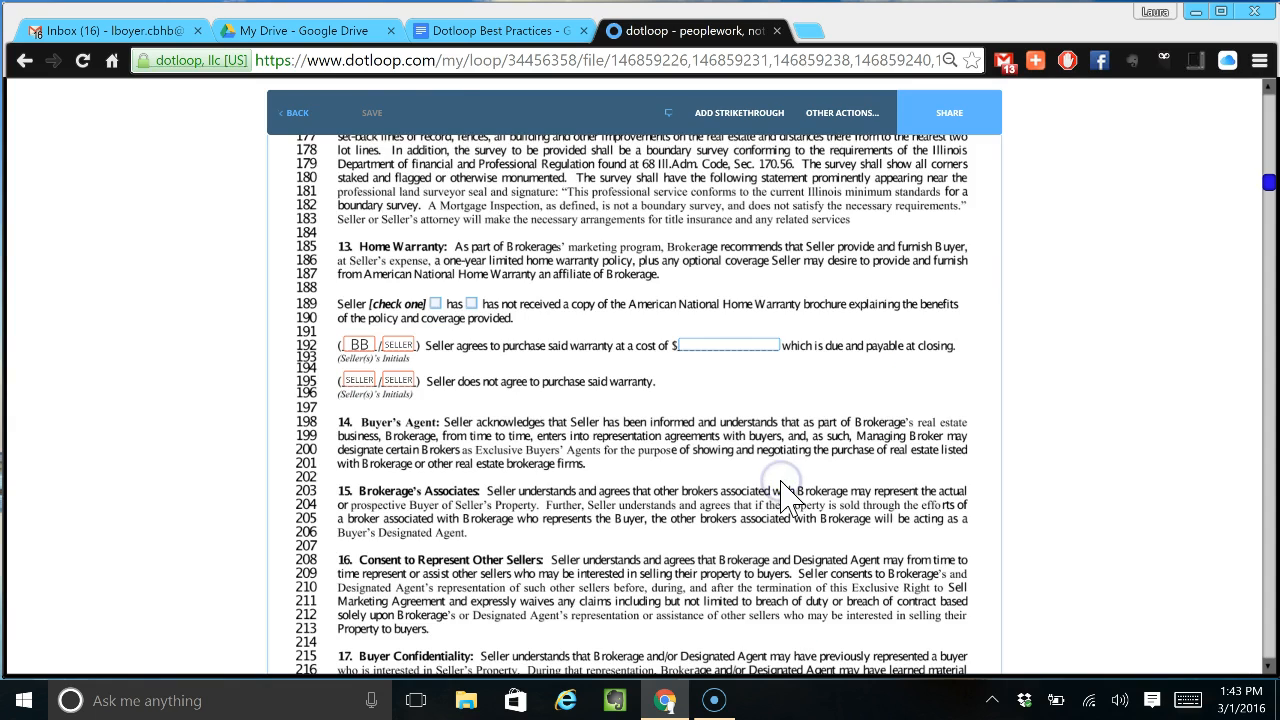
- Return to the loop's document list and select the documents in Initial Listing Paperwork
{"action": "left_click", "coordinate": [299, 116]}
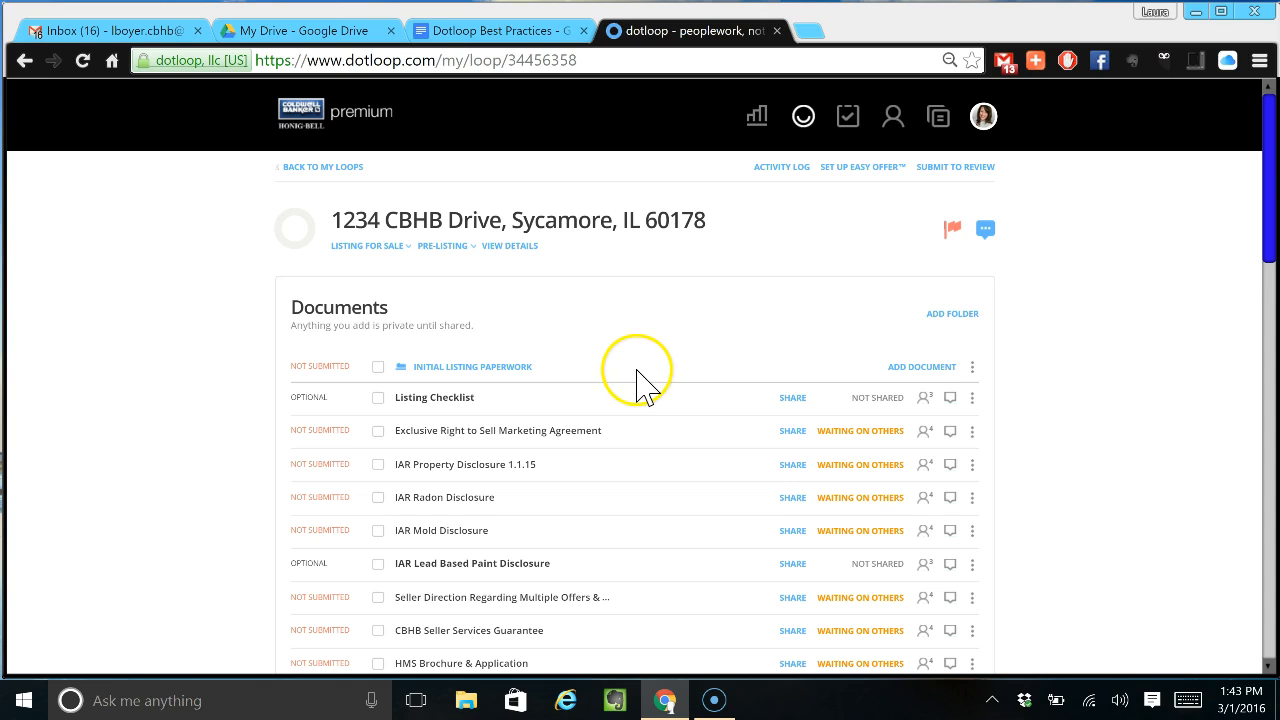
{"action": "scroll", "coordinate": [640, 380], "scroll_direction": "down", "scroll_amount": 1}
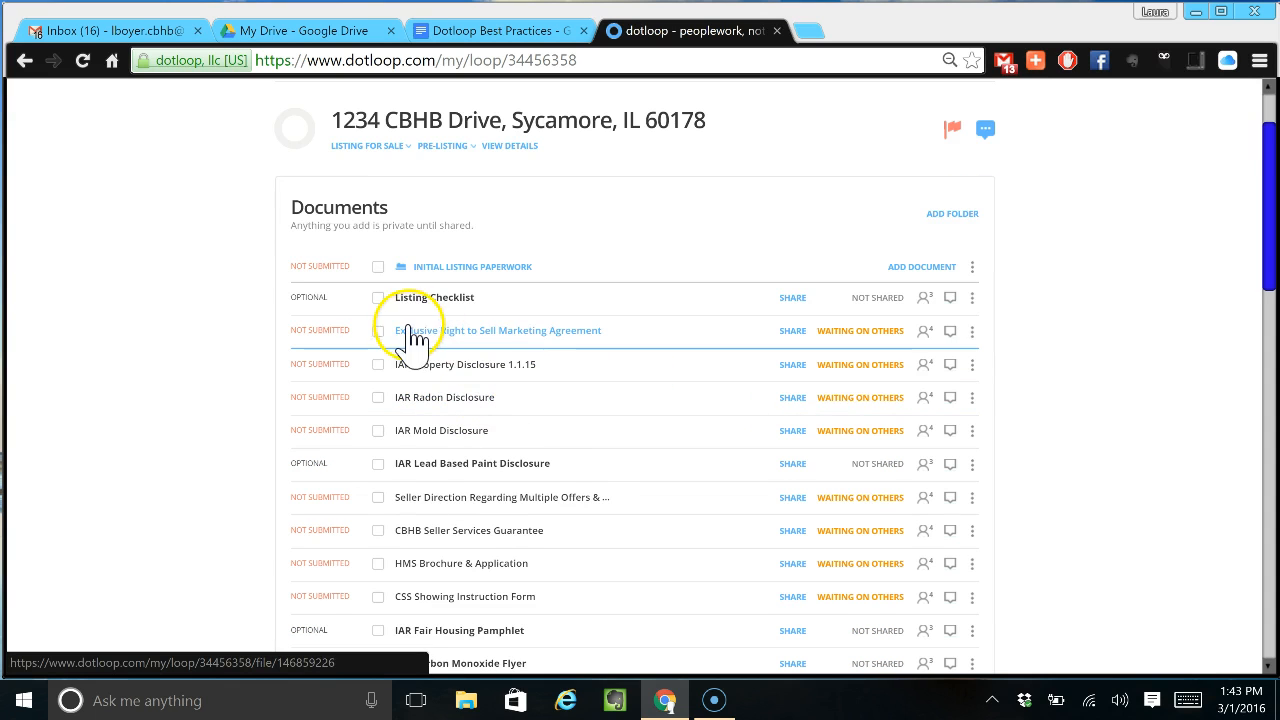
{"action": "left_click_drag", "start_coordinate": [412, 405], "coordinate": [833, 400]}
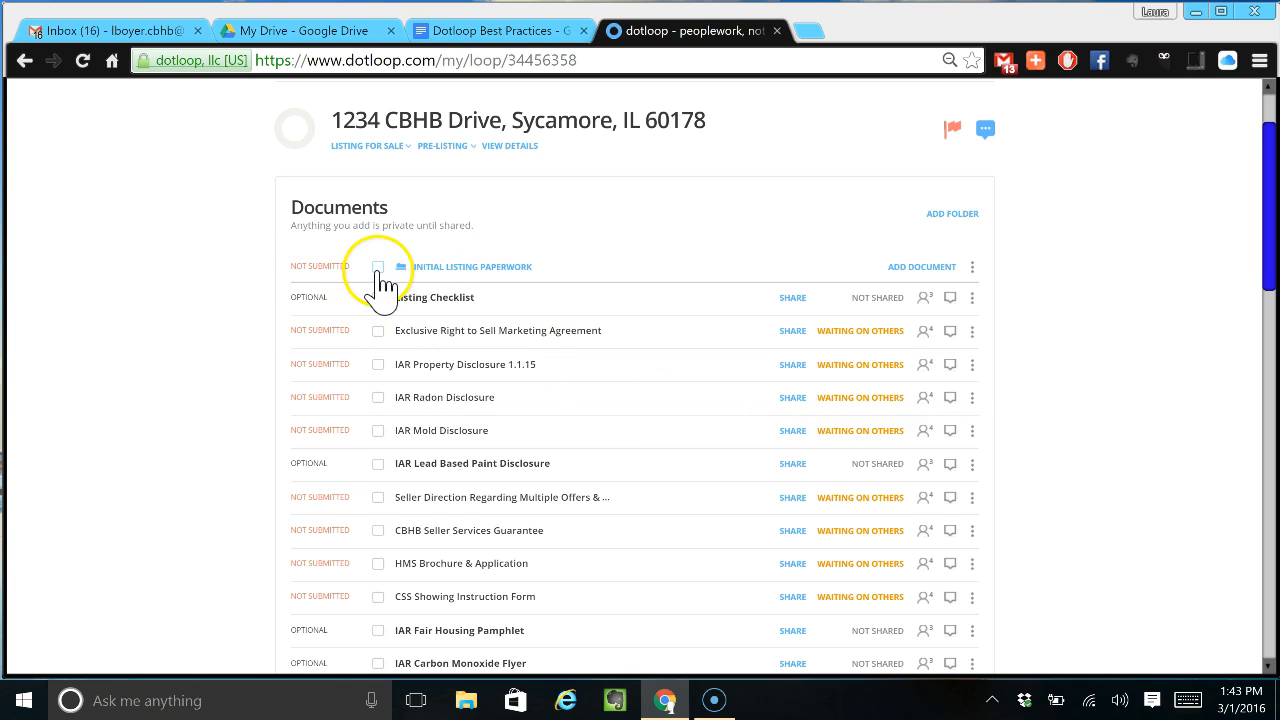
{"action": "left_click", "coordinate": [377, 268]}
{"action": "left_click_drag", "start_coordinate": [417, 271], "coordinate": [583, 361]}
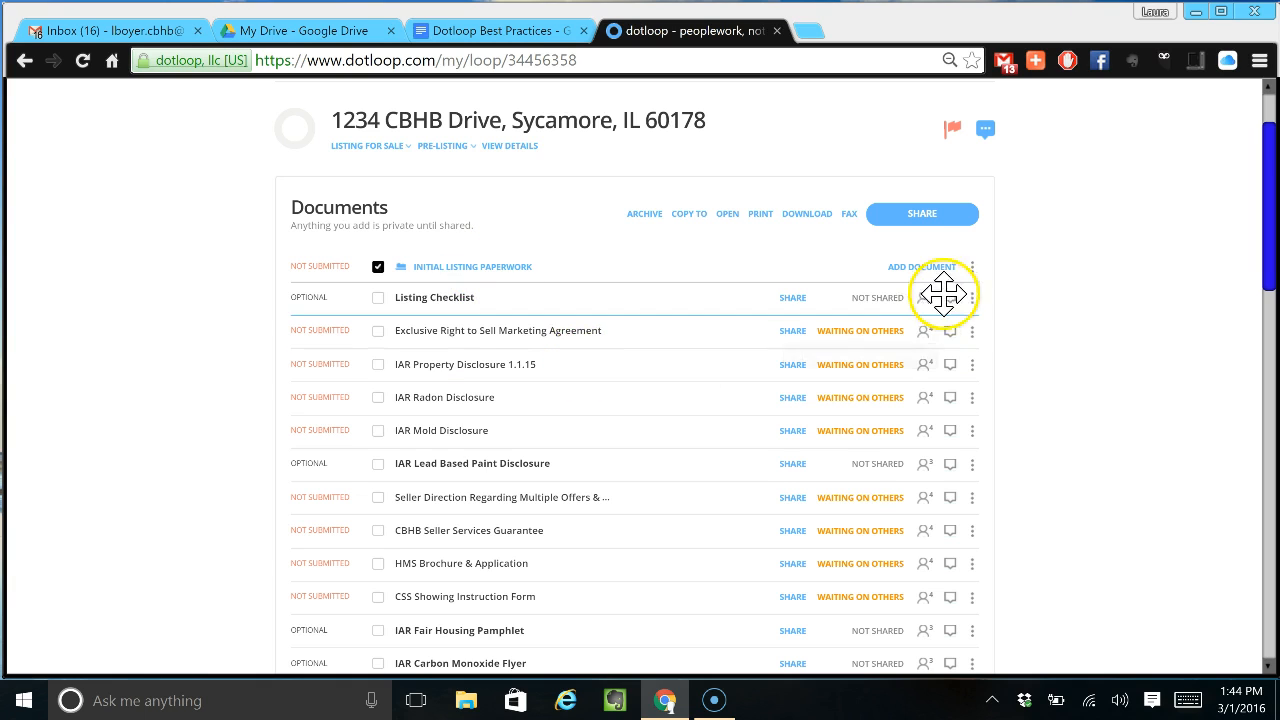
{"action": "scroll", "coordinate": [1026, 308], "scroll_direction": "up", "scroll_amount": 1}
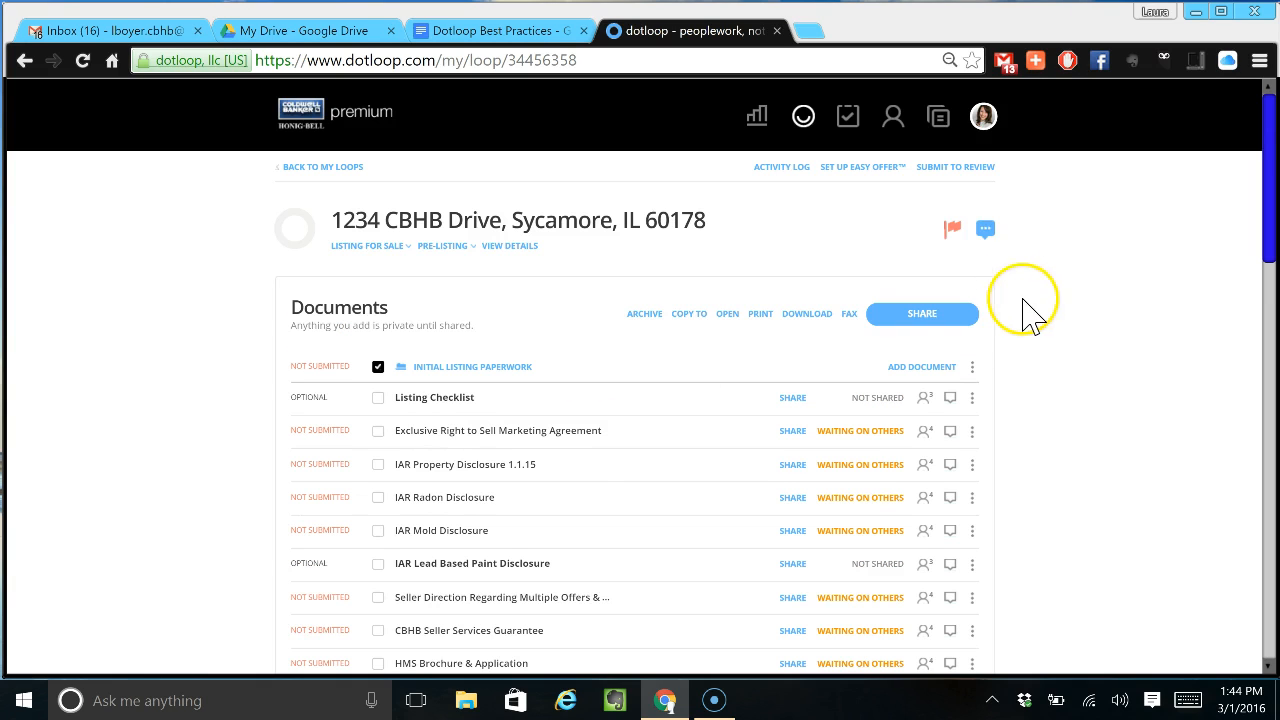
- Submit the Initial Listing Paperwork folder for review with the Listing category
{"action": "left_click", "coordinate": [970, 167]}
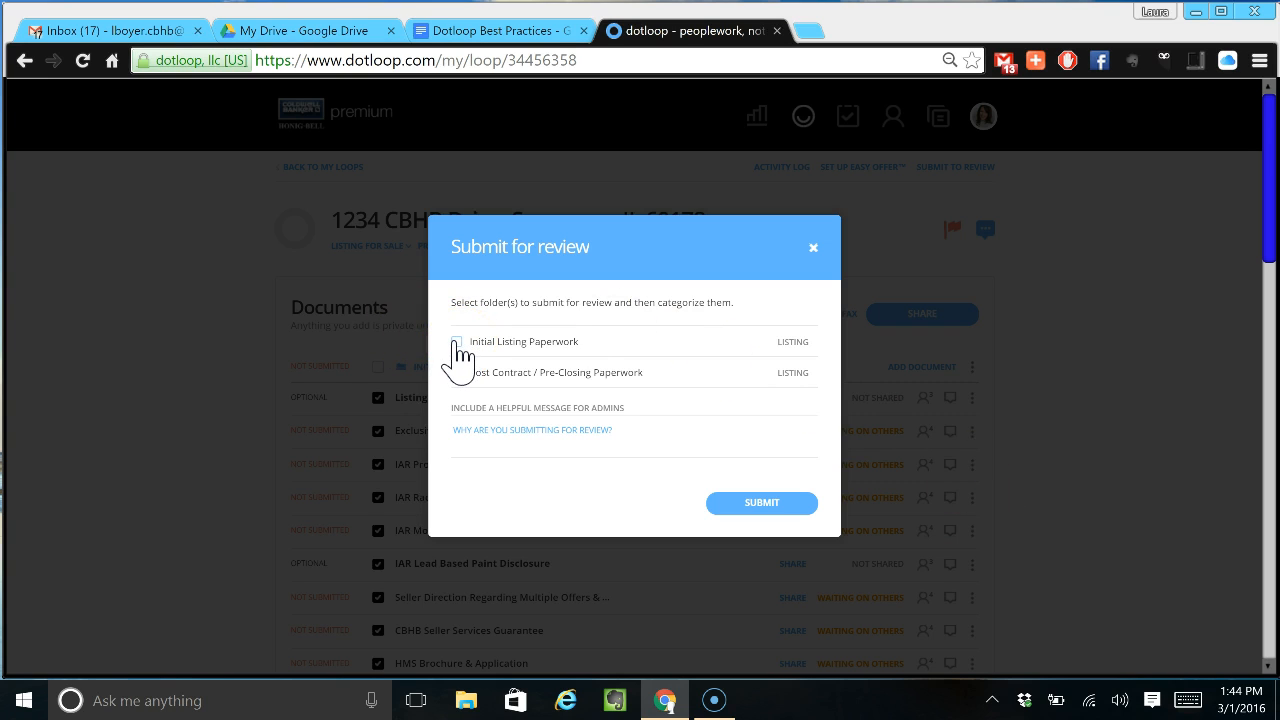
{"action": "left_click", "coordinate": [455, 342]}
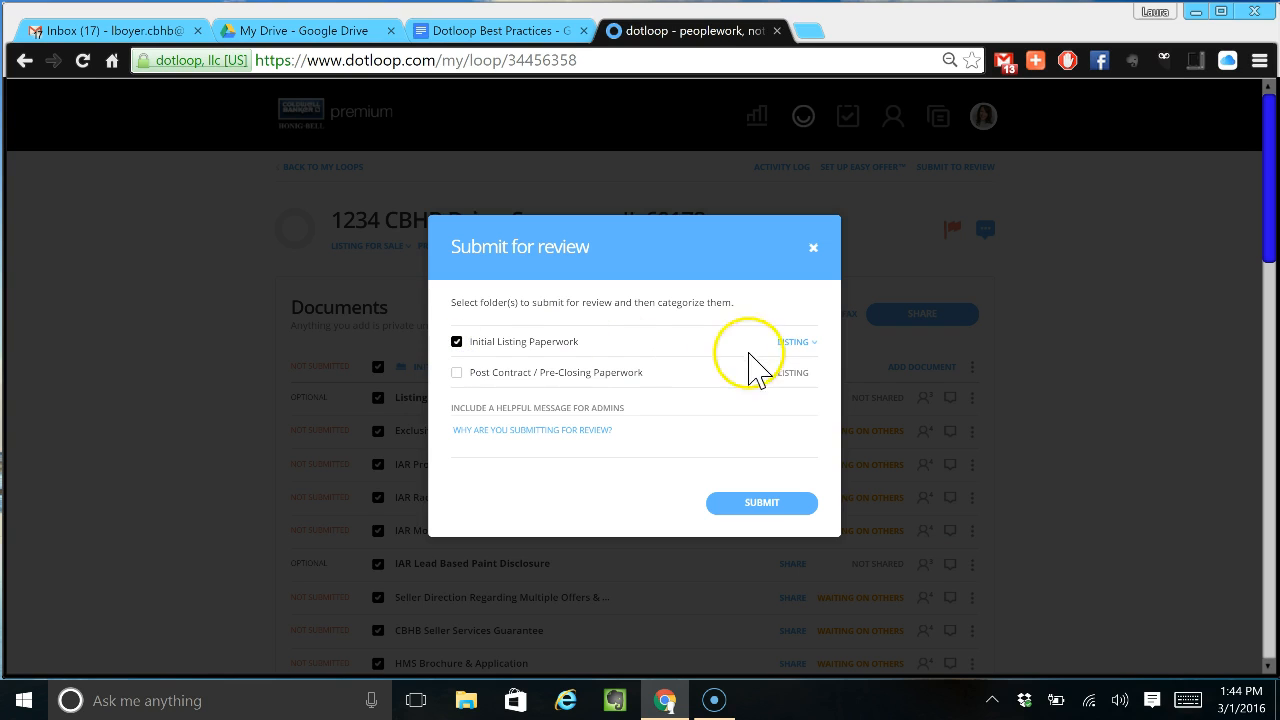
{"action": "left_click", "coordinate": [791, 342]}
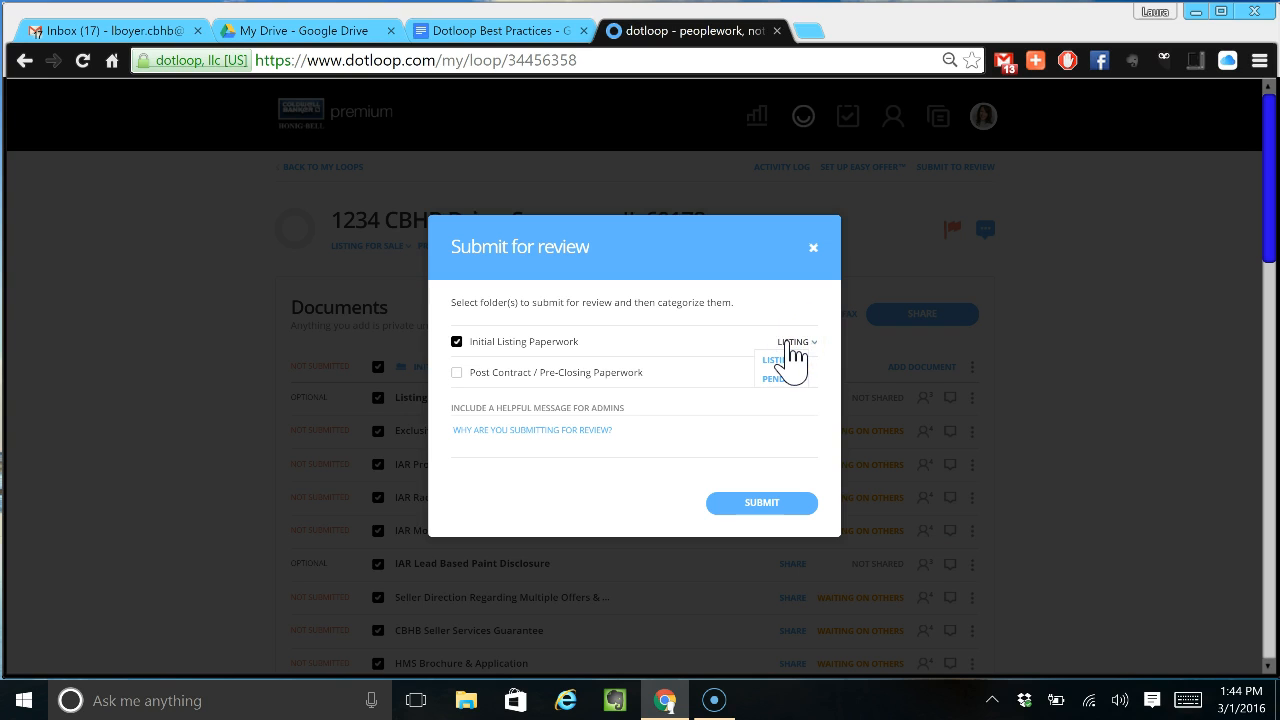
{"action": "left_click", "coordinate": [554, 429]}
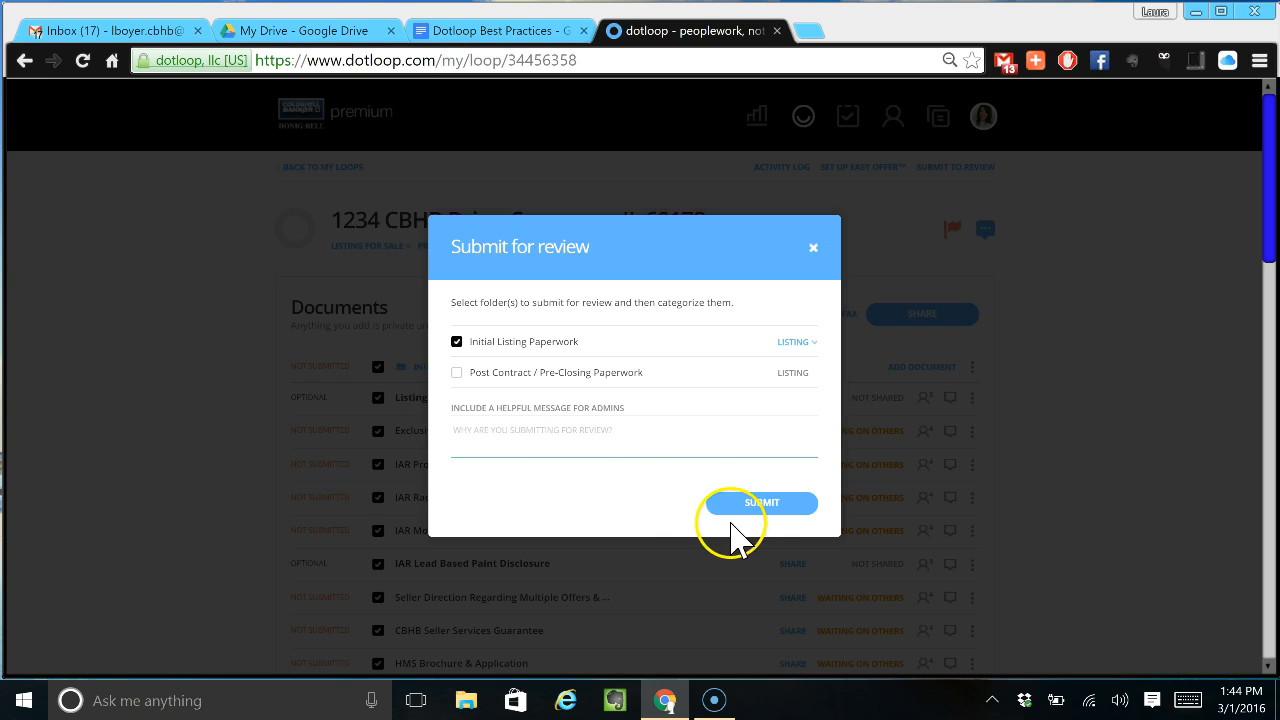
{"action": "left_click", "coordinate": [738, 505]}
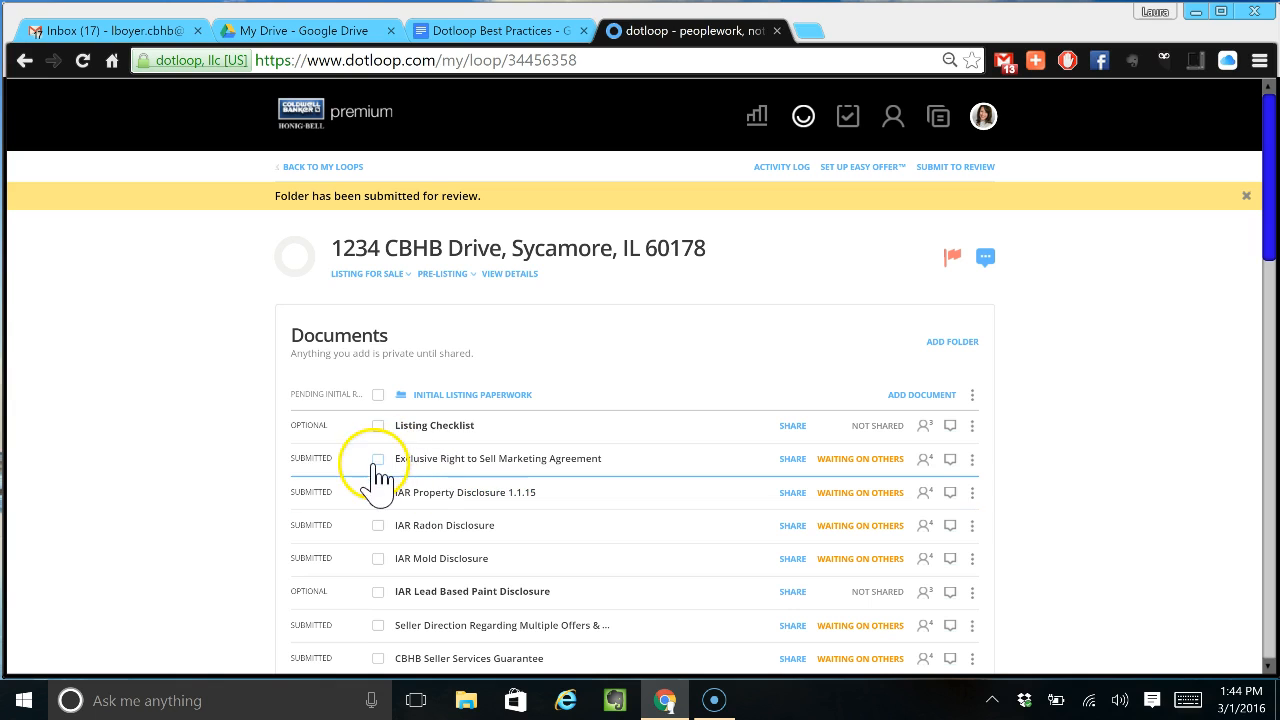
- Archive IAR Lead Based Paint Disclosure from the Initial Listing Paperwork folder
{"action": "scroll", "coordinate": [447, 572], "scroll_direction": "down", "scroll_amount": 2}
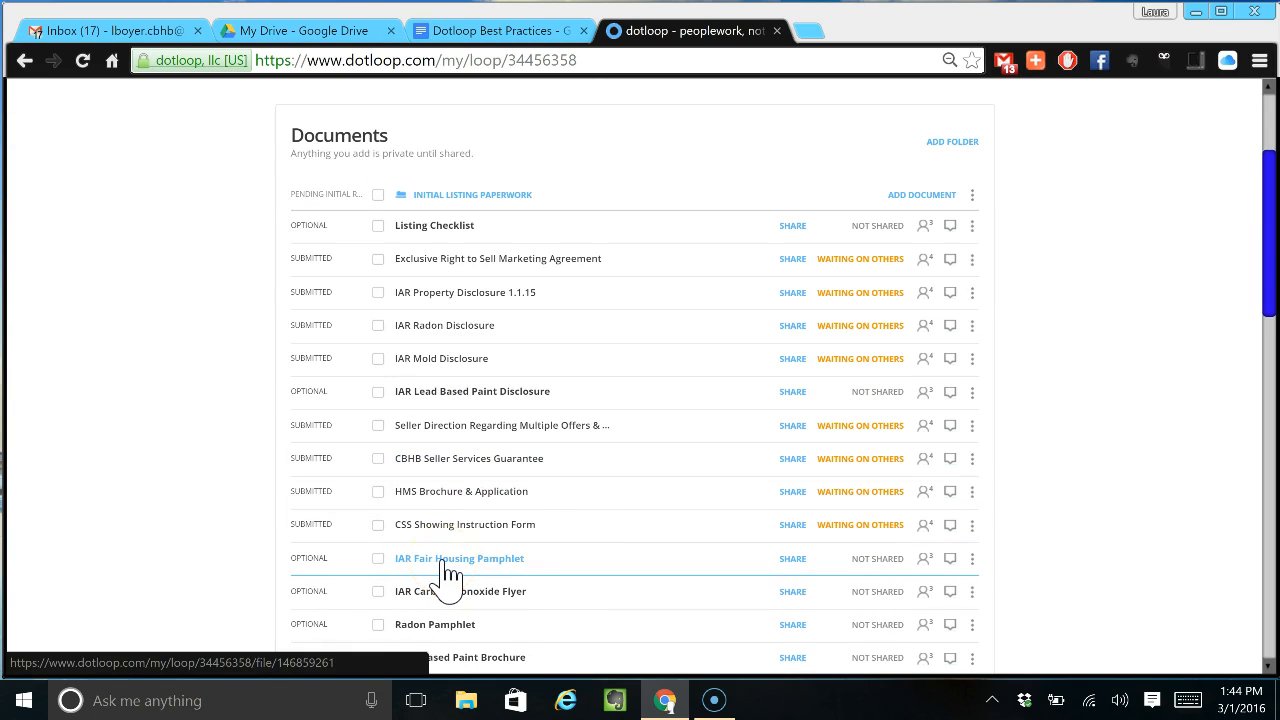
{"action": "left_click", "coordinate": [524, 195]}
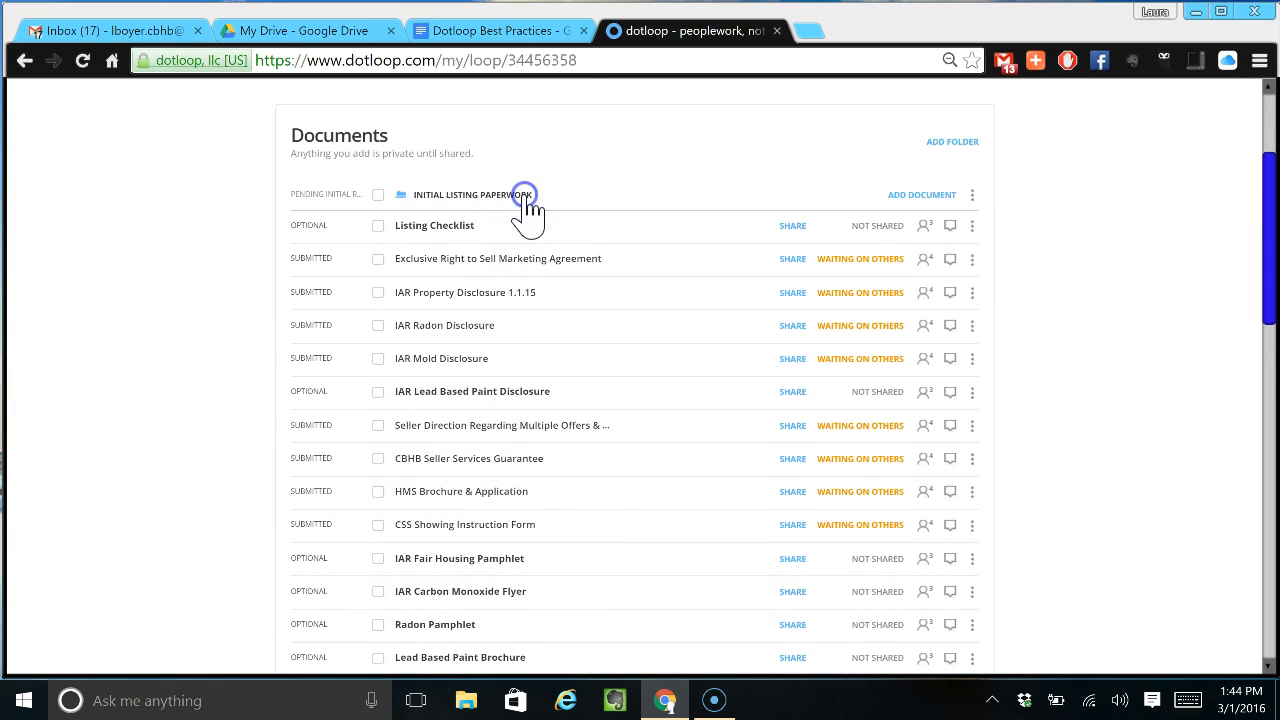
{"action": "left_click", "coordinate": [528, 212]}
{"action": "left_click", "coordinate": [503, 170]}
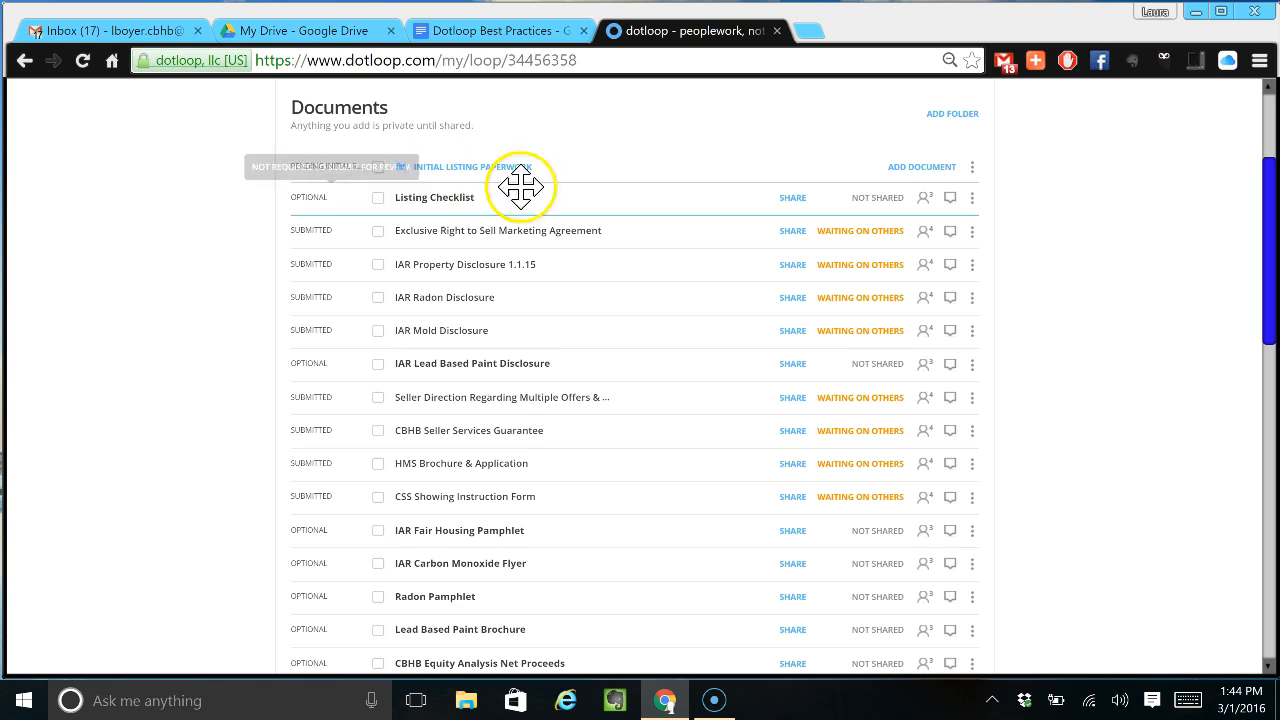
{"action": "left_click", "coordinate": [973, 366]}
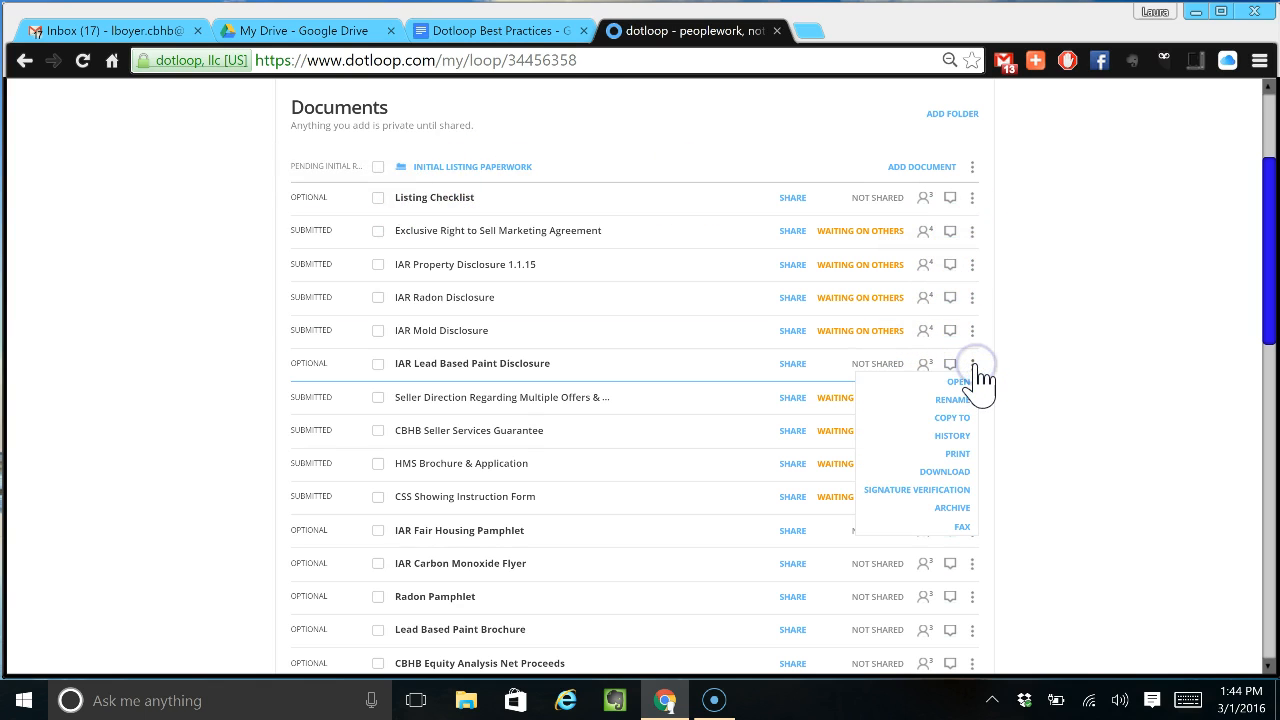
{"action": "left_click", "coordinate": [950, 507]}
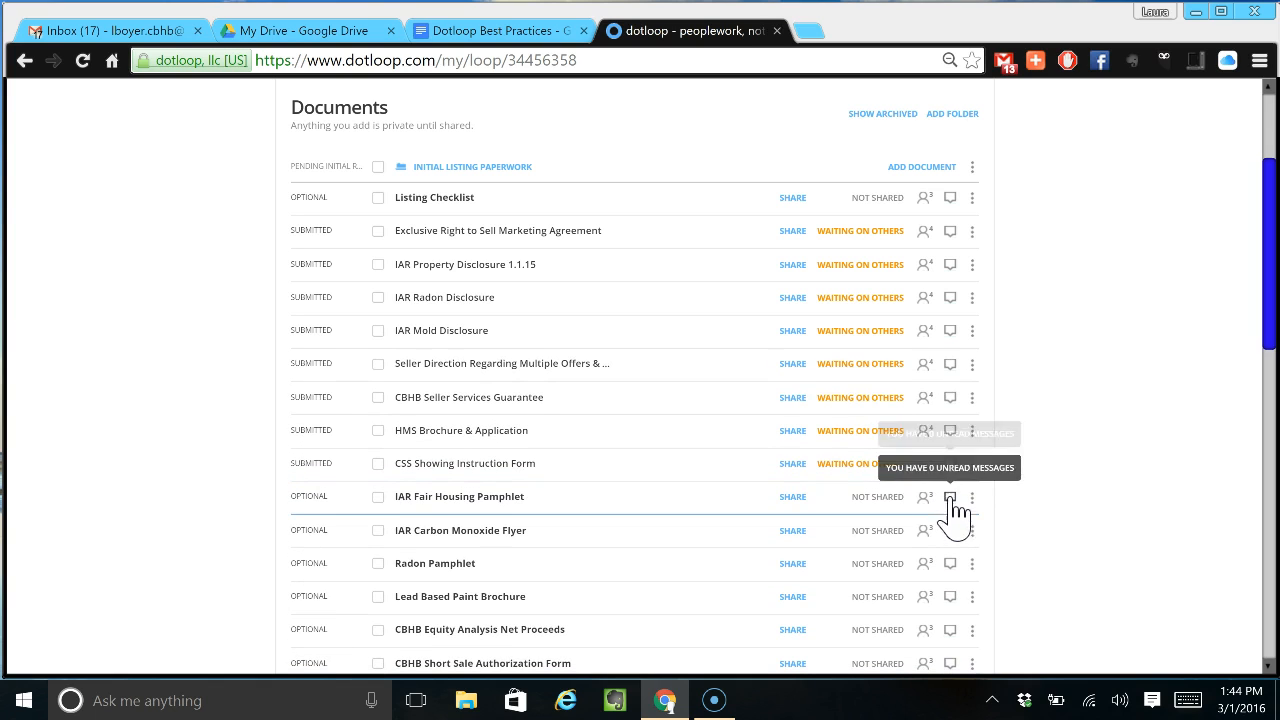
- Move CSS Showing Instruction Form below IAR Property Disclosure and return to My Loops
{"action": "left_click_drag", "start_coordinate": [563, 474], "coordinate": [646, 297]}
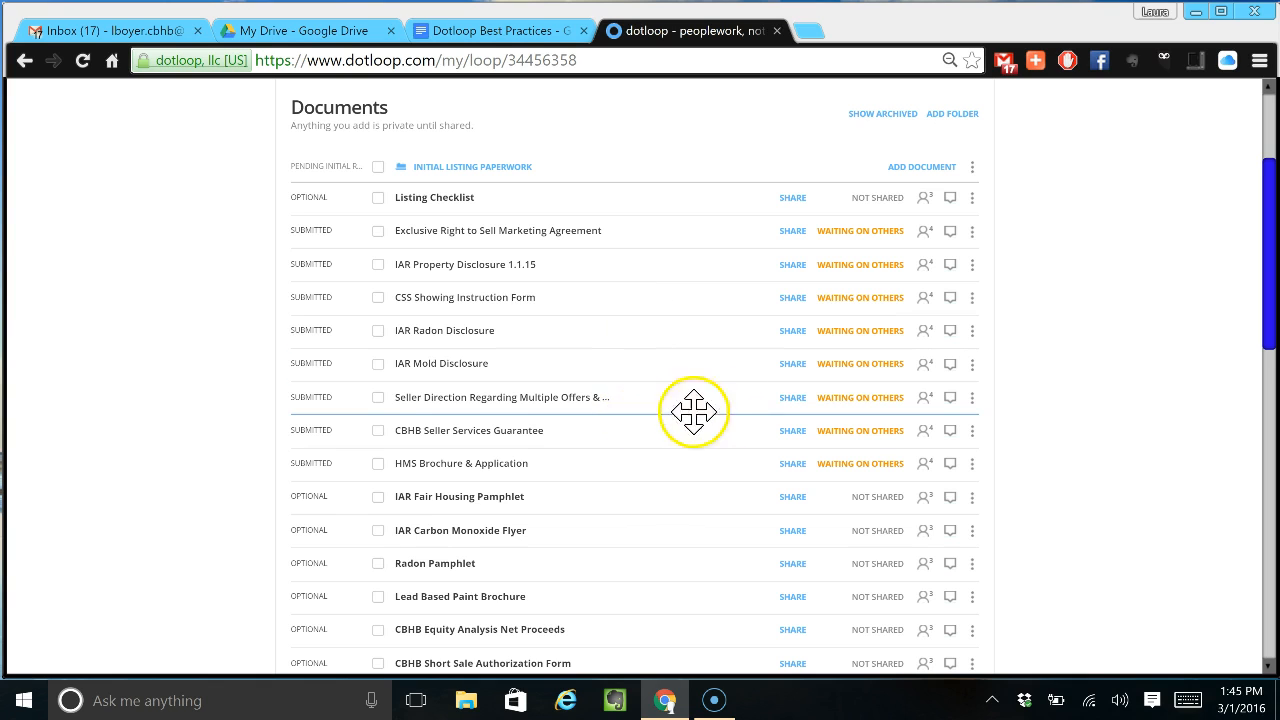
{"action": "scroll", "coordinate": [1178, 490], "scroll_direction": "up", "scroll_amount": 2}
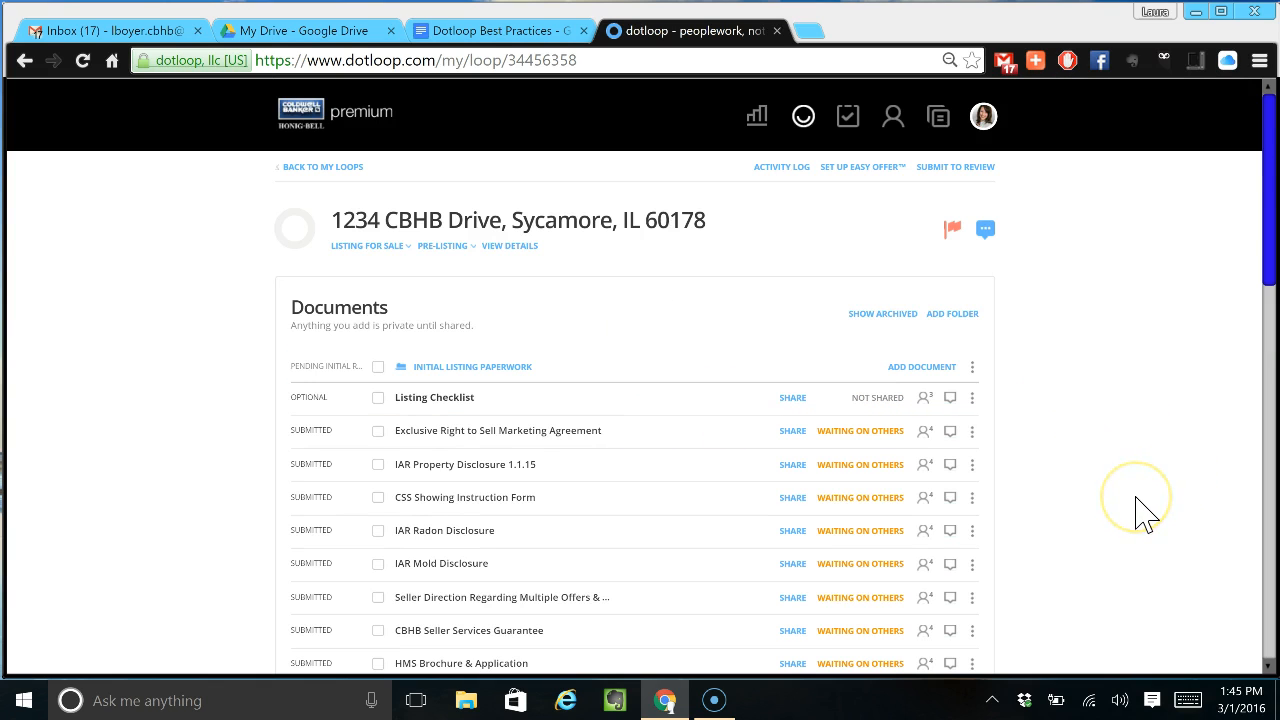
{"action": "left_click", "coordinate": [331, 168]}
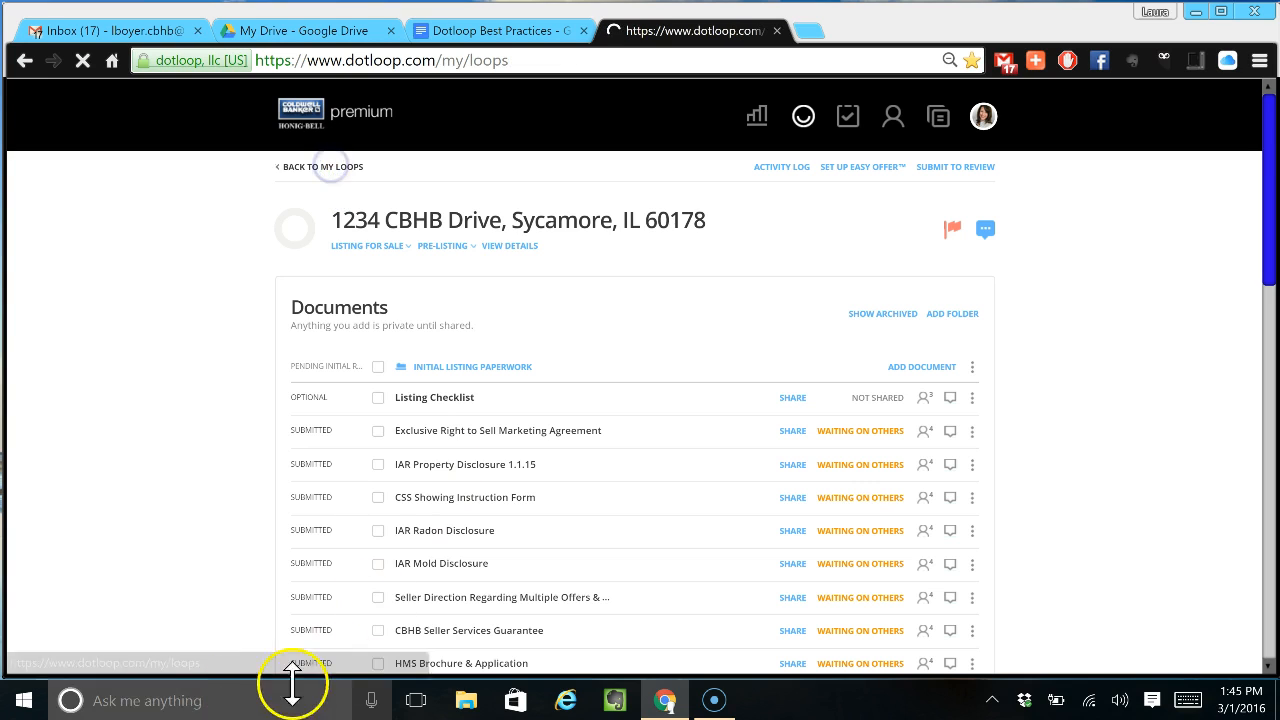